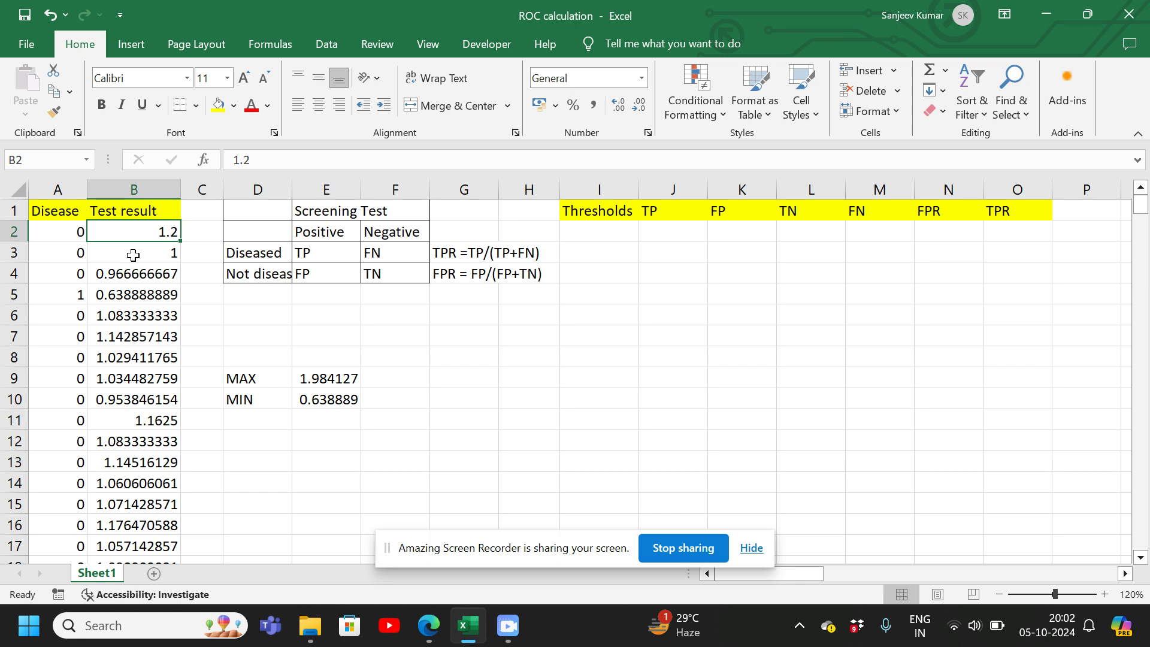
- Examine the Disease and Test result data down to row 151 and the MAX and MIN formulas in E9:E10
{"action": "left_click", "coordinate": [133, 255]}
{"action": "left_click", "coordinate": [142, 229]}
{"action": "left_click_drag", "start_coordinate": [1140, 205], "coordinate": [1118, 374]}
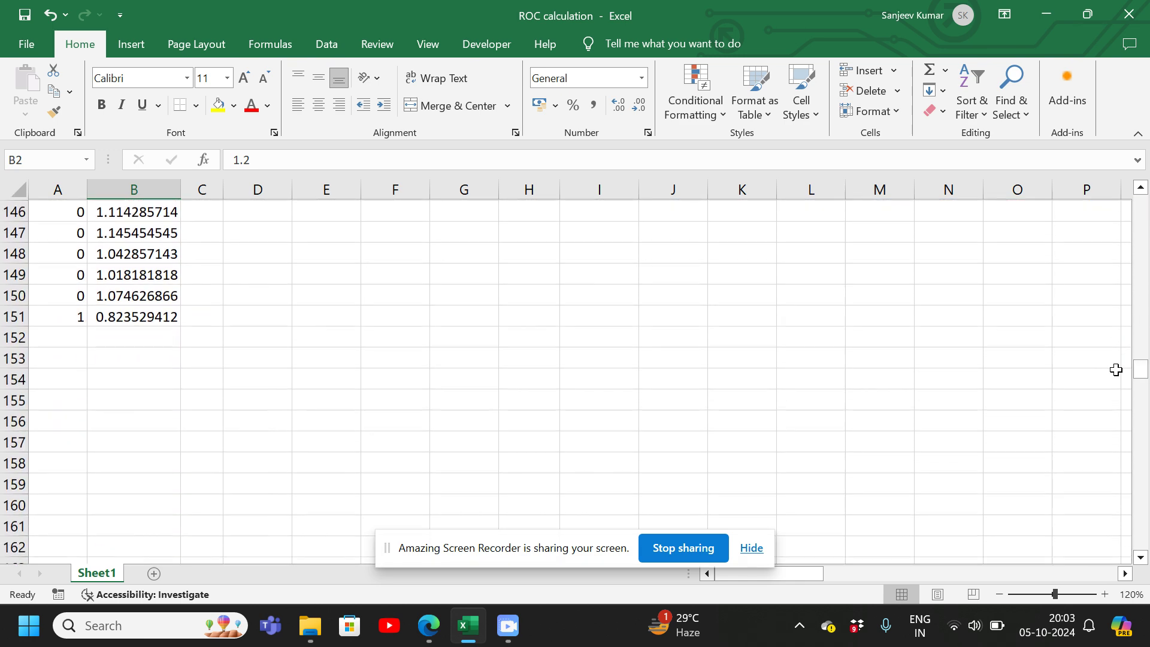
{"action": "left_click", "coordinate": [146, 318]}
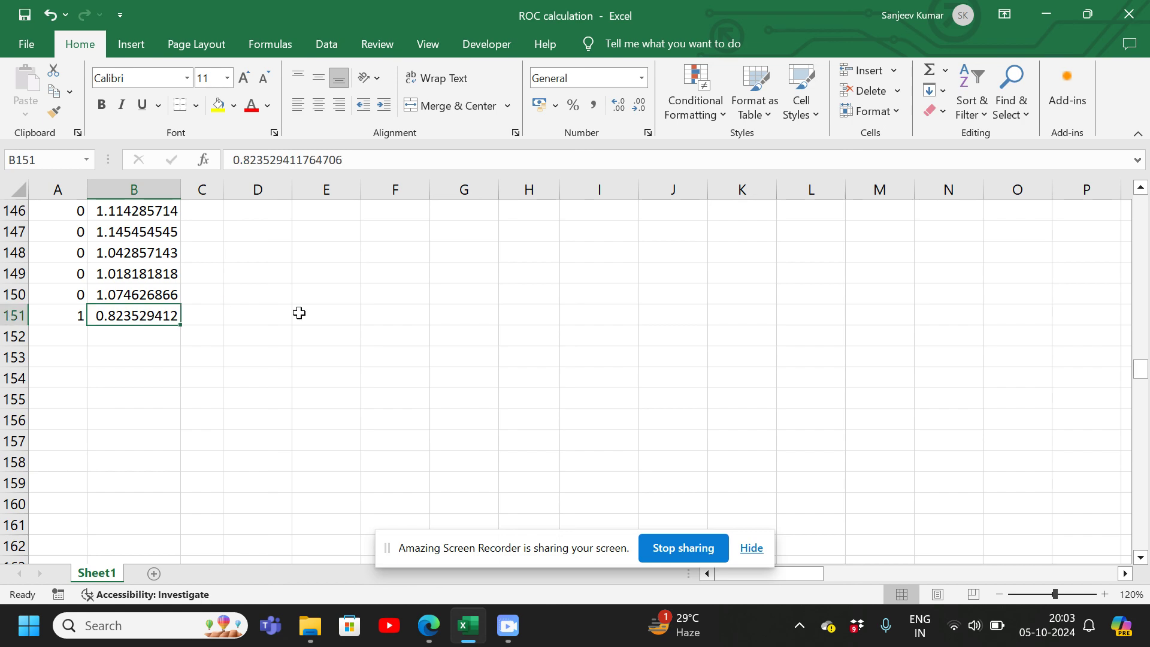
{"action": "left_click_drag", "start_coordinate": [1140, 370], "coordinate": [1132, 199]}
{"action": "left_click", "coordinate": [47, 229]}
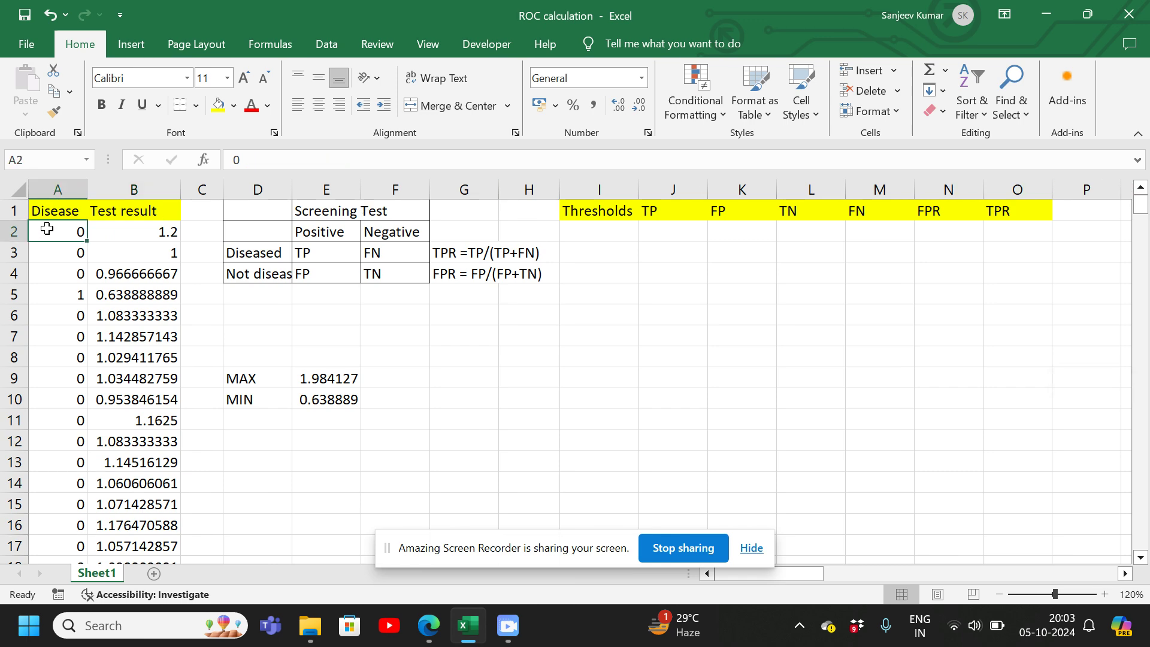
{"action": "left_click", "coordinate": [67, 251]}
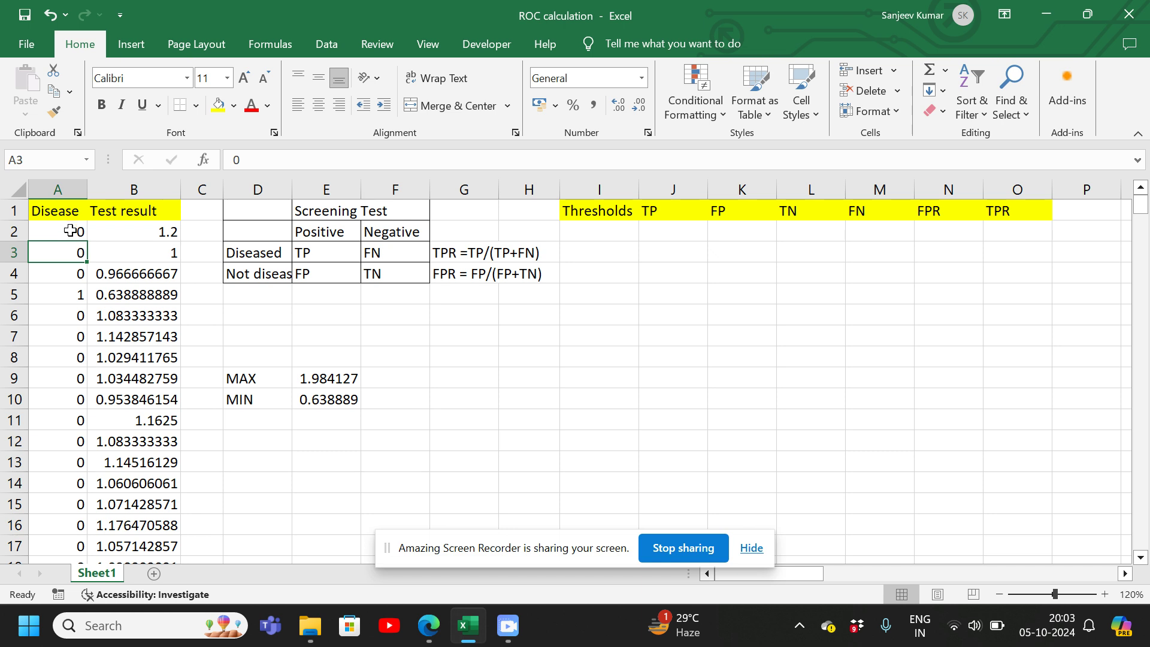
{"action": "left_click", "coordinate": [64, 297]}
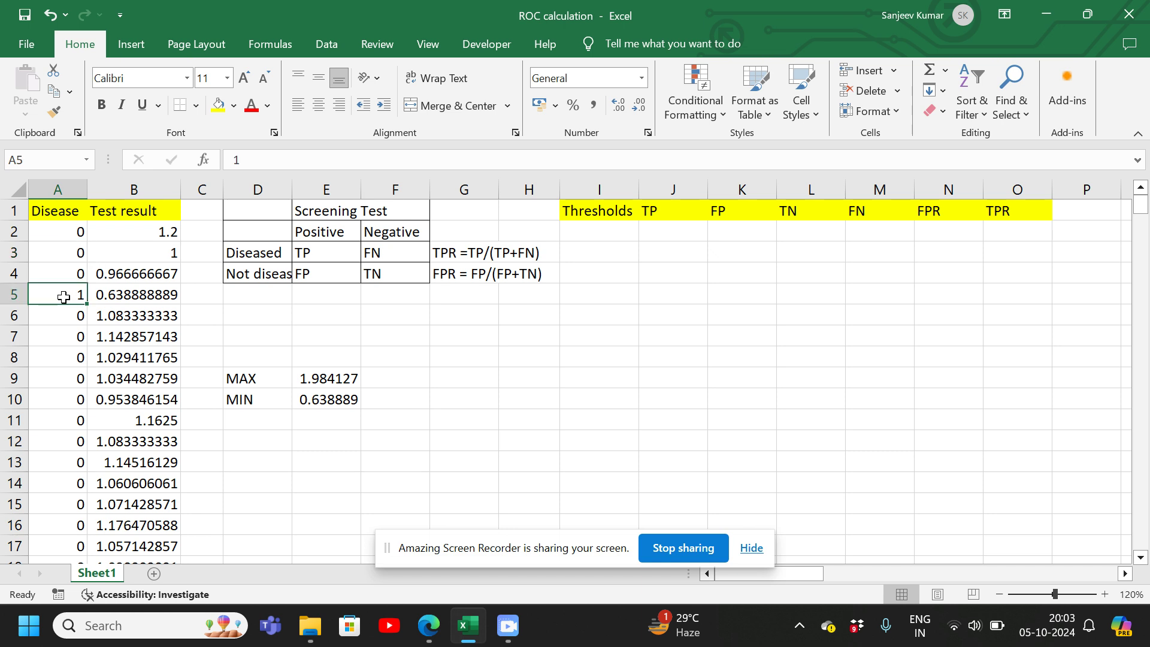
{"action": "left_click", "coordinate": [57, 254]}
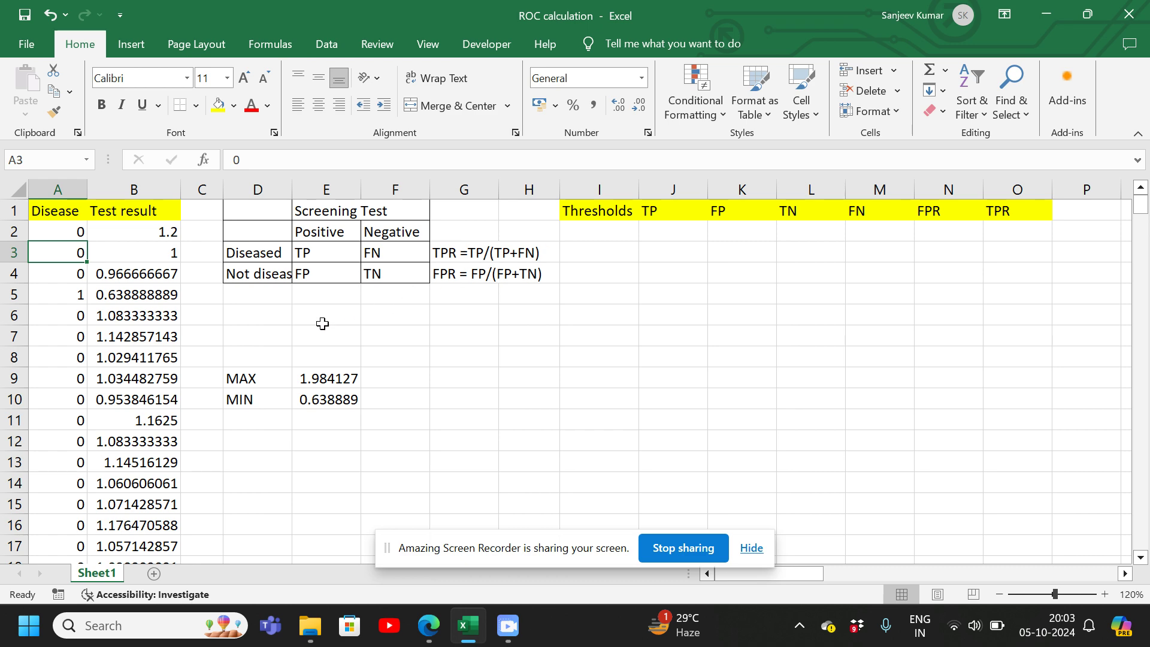
{"action": "left_click", "coordinate": [146, 247]}
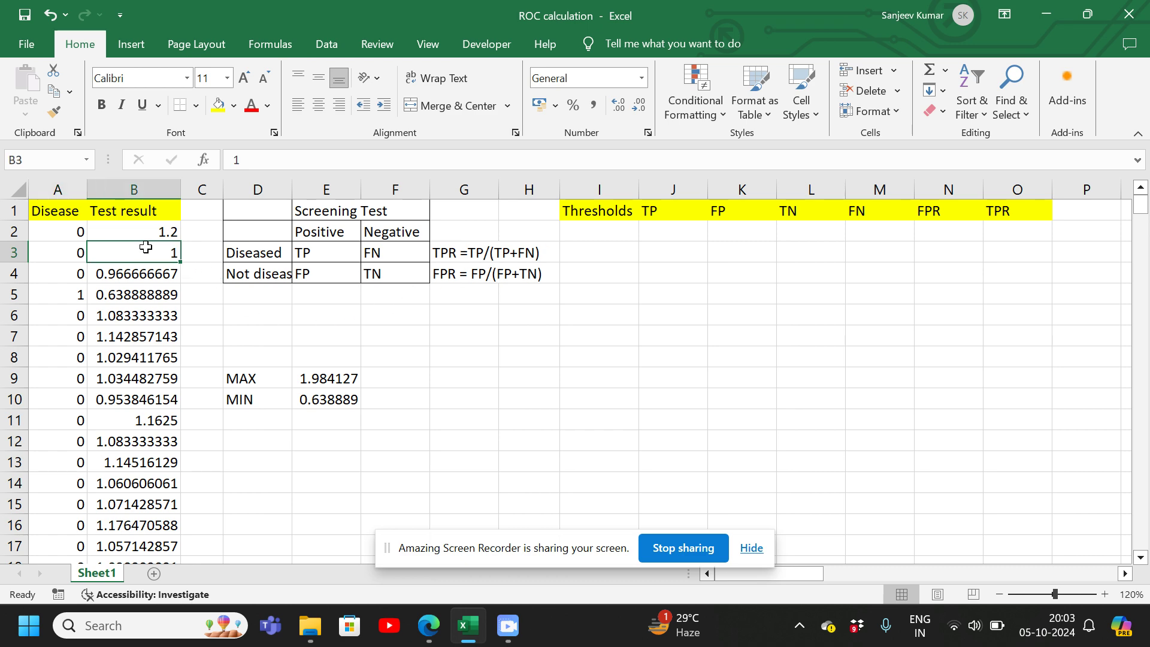
{"action": "left_click", "coordinate": [264, 380]}
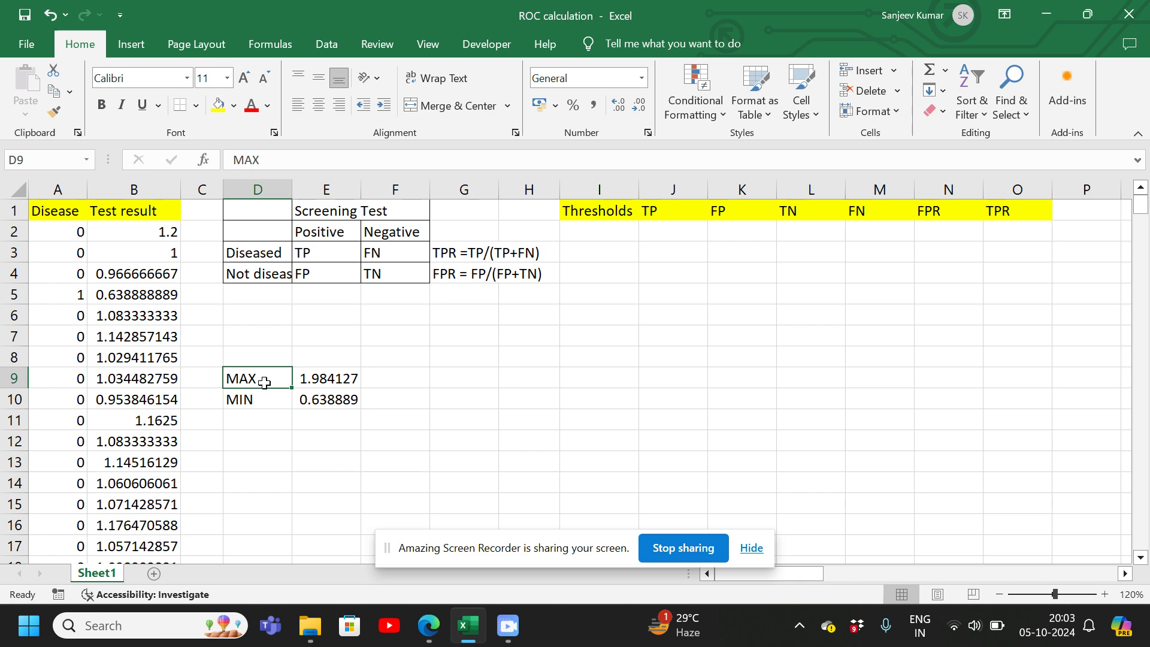
{"action": "left_click", "coordinate": [319, 378]}
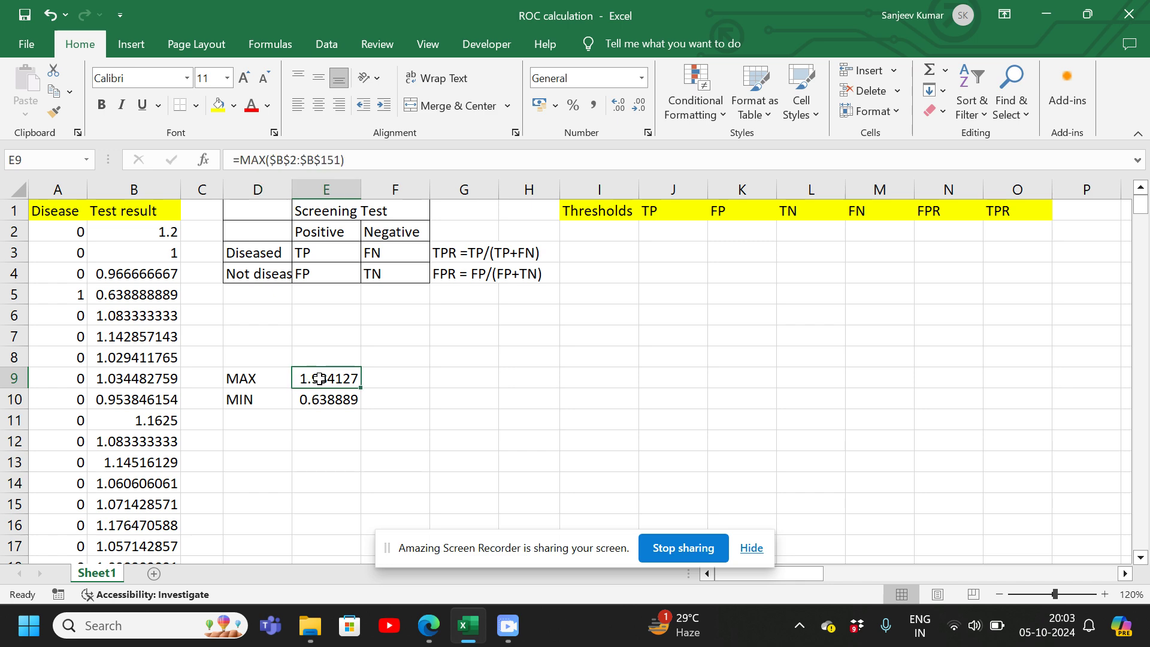
{"action": "left_click", "coordinate": [320, 400]}
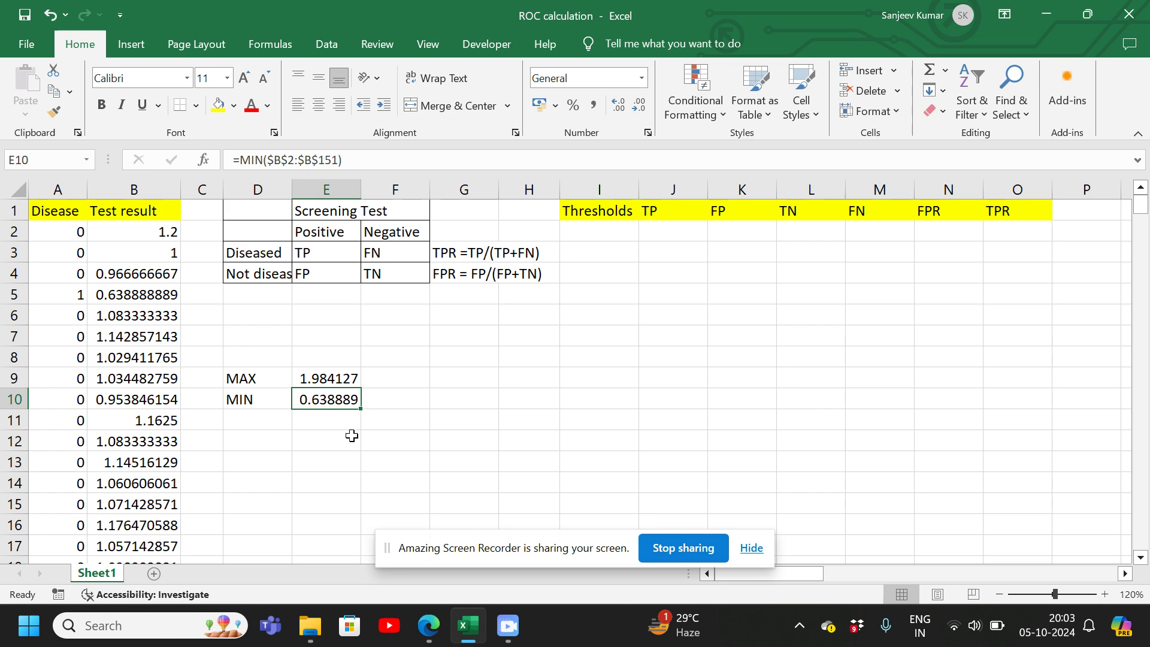
{"action": "left_click", "coordinate": [581, 236]}
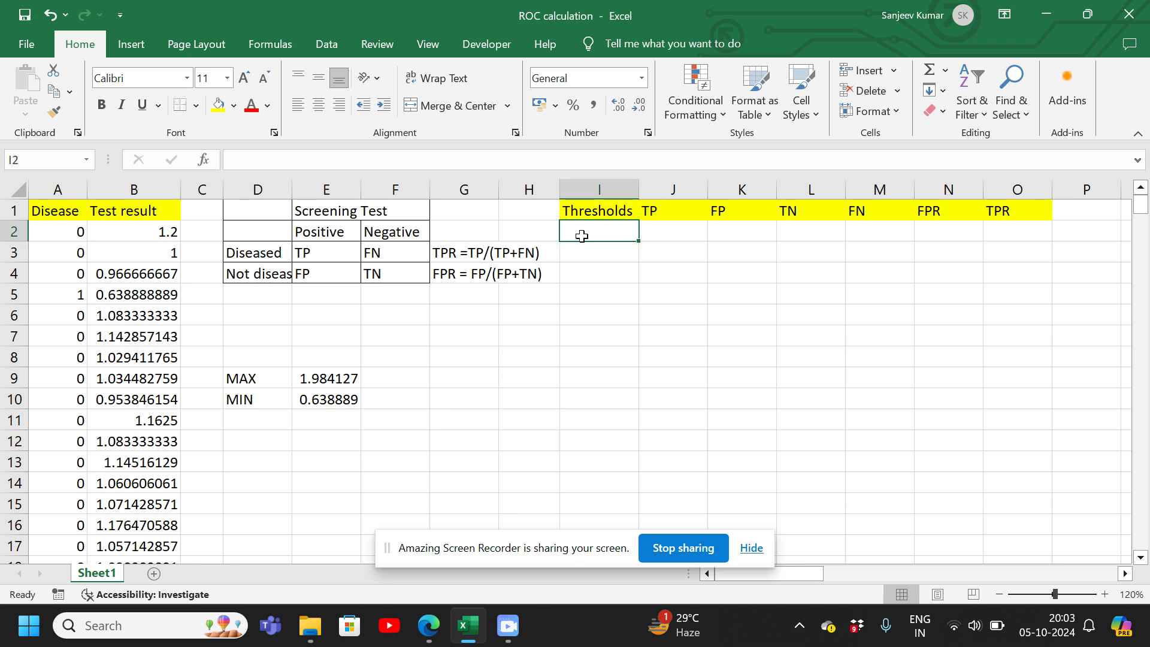
{"action": "left_click", "coordinate": [326, 406]}
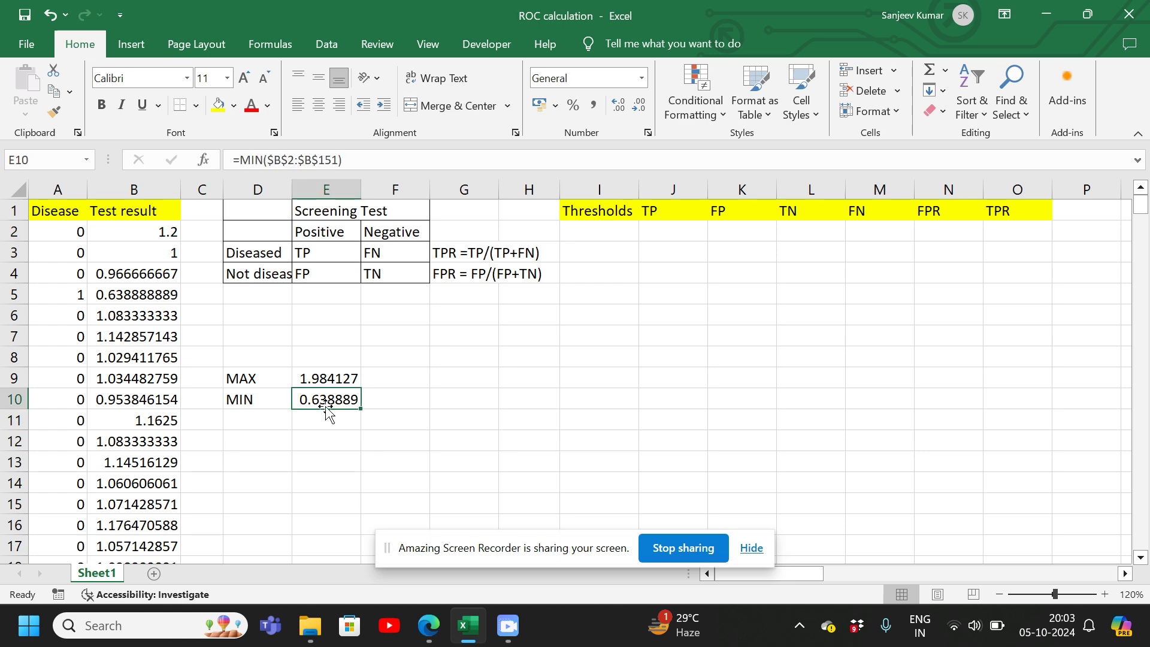
{"action": "left_click", "coordinate": [332, 376]}
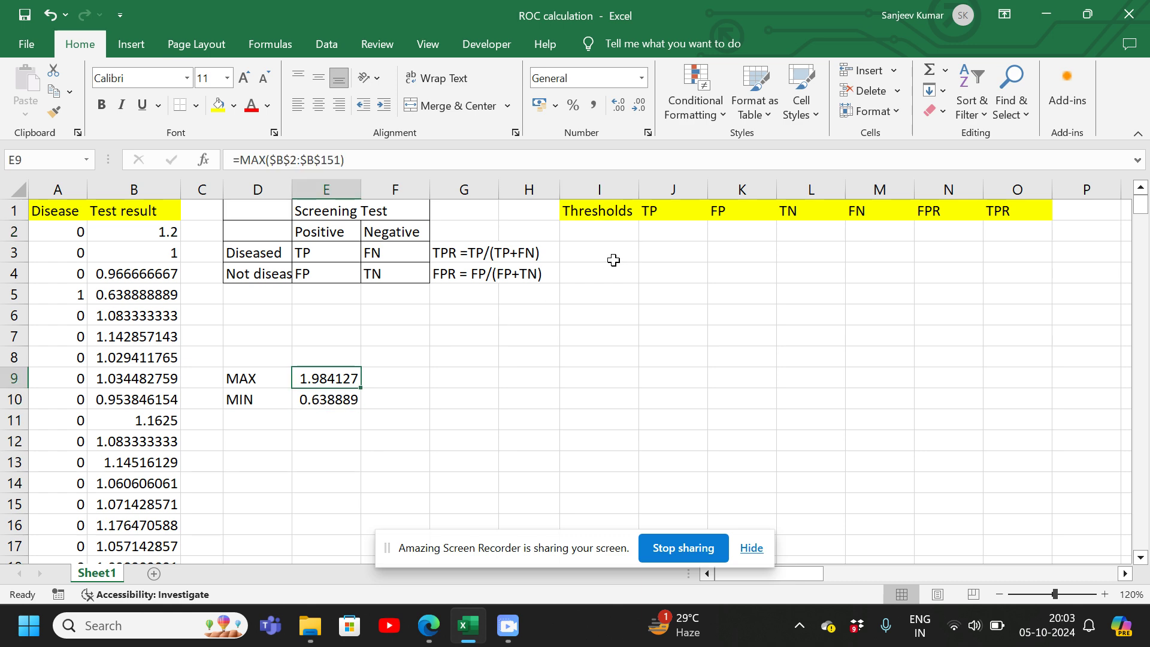
- Fill I2:I16 with thresholds from 0.6 to 2 in increments of 0.1 and move the screen-sharing notice off the data
{"action": "left_click", "coordinate": [582, 228]}
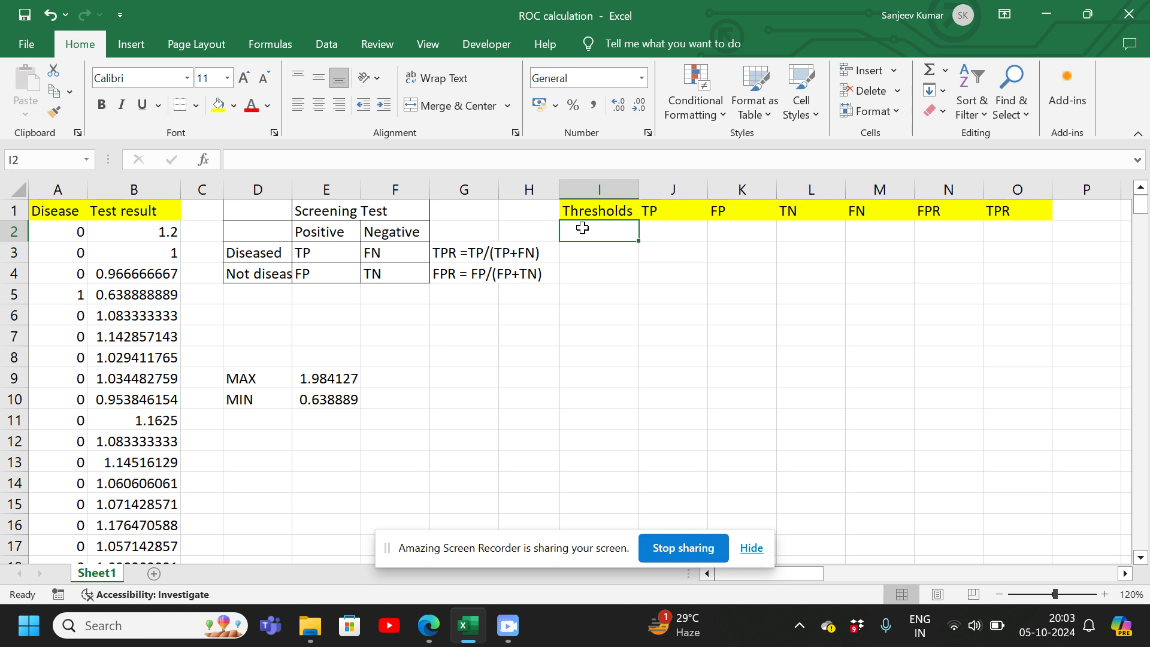
{"action": "type", "text": "0"}
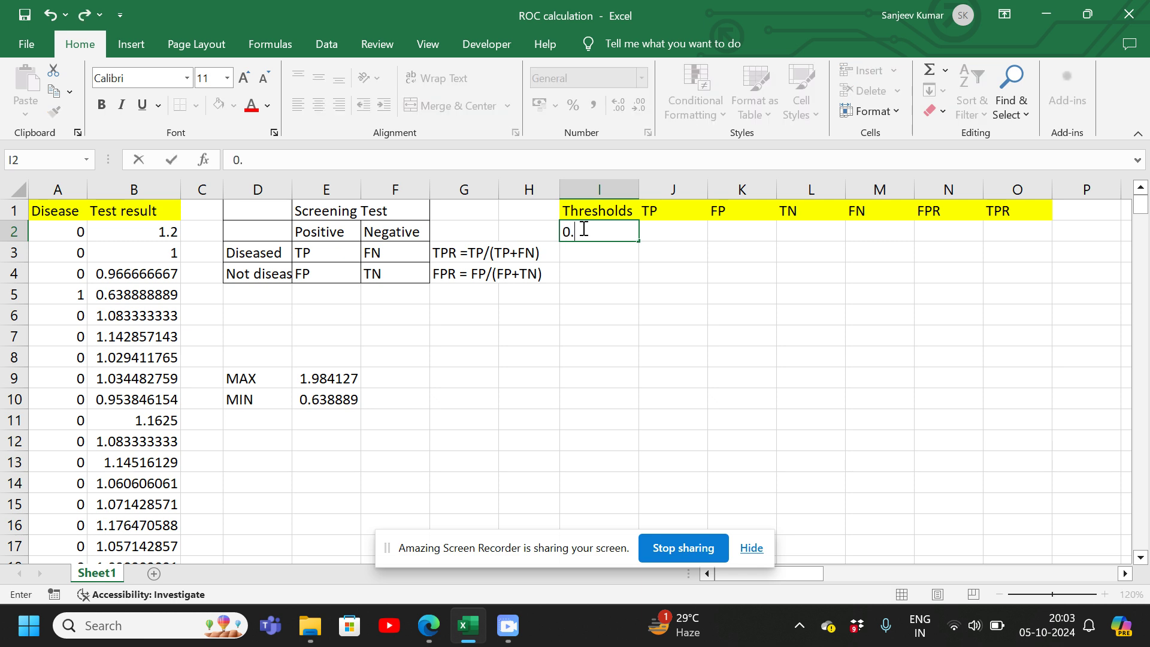
{"action": "type", "text": ".6"}
{"action": "left_click", "coordinate": [615, 251]}
{"action": "type", "text": "0."}
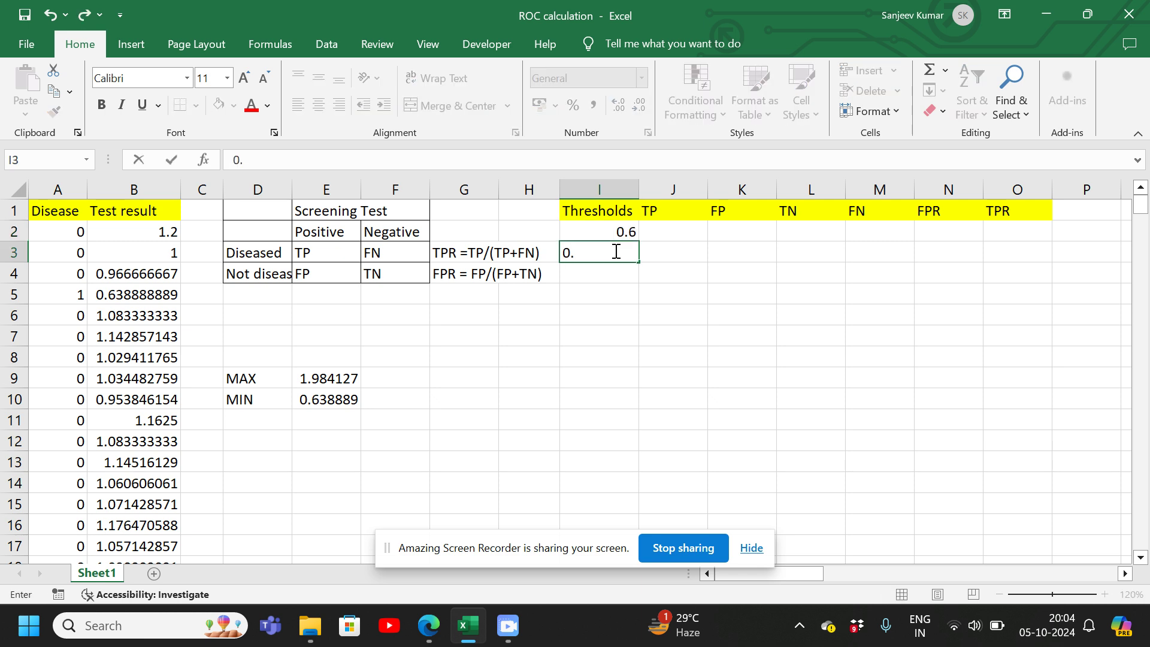
{"action": "type", "text": "7"}
{"action": "left_click", "coordinate": [627, 234]}
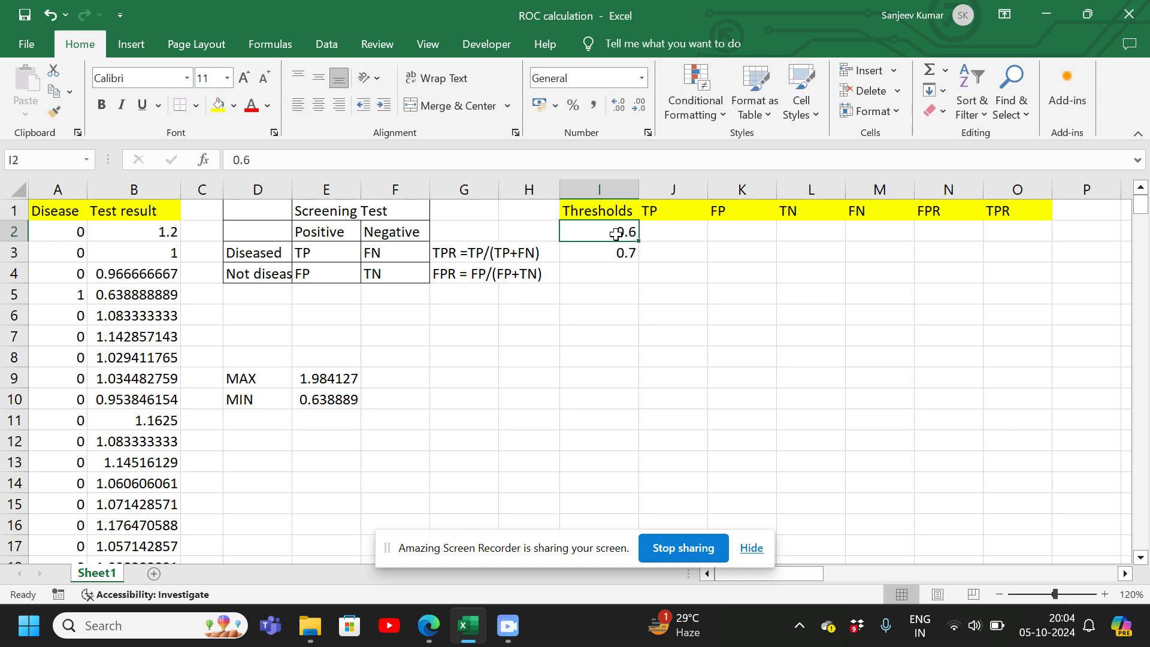
{"action": "left_click_drag", "start_coordinate": [617, 233], "coordinate": [616, 533]}
{"action": "left_click", "coordinate": [500, 550]}
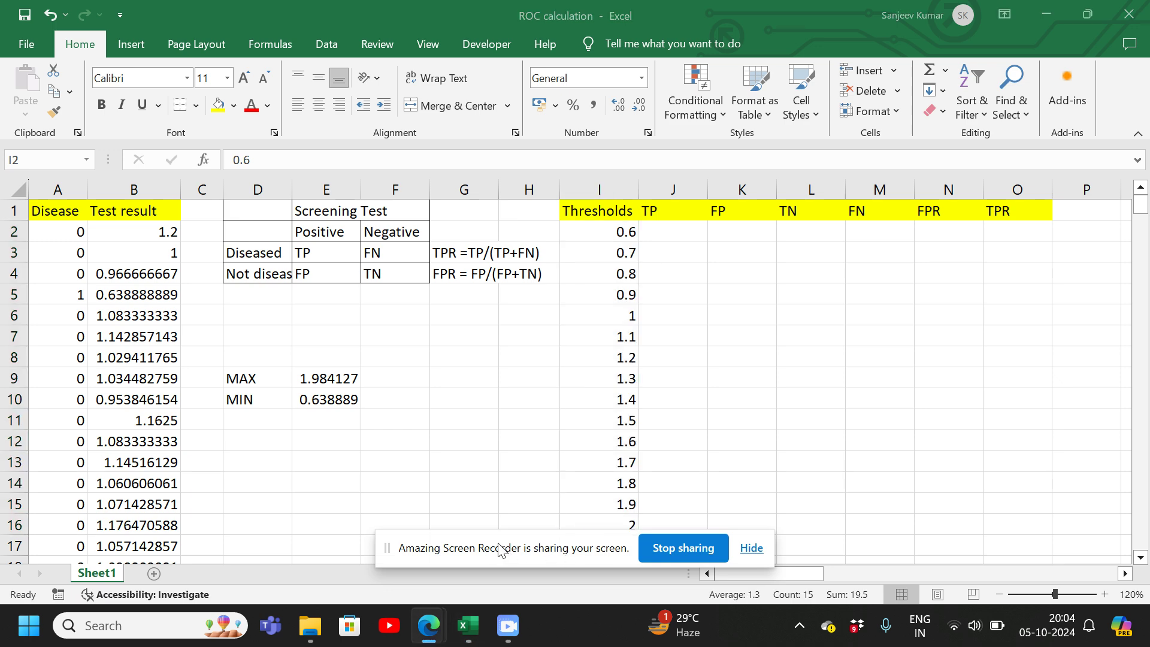
{"action": "left_click_drag", "start_coordinate": [500, 550], "coordinate": [564, 590]}
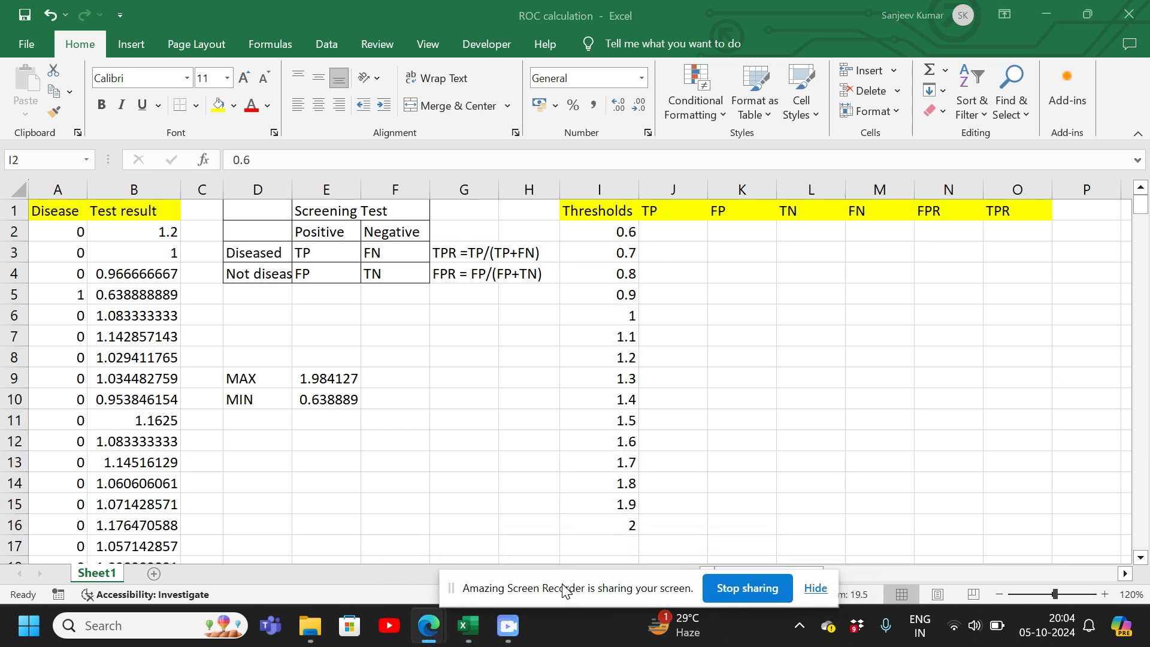
- Review the true positive definition in the screening table against the disease status, the first threshold and the test results
{"action": "left_click", "coordinate": [661, 232]}
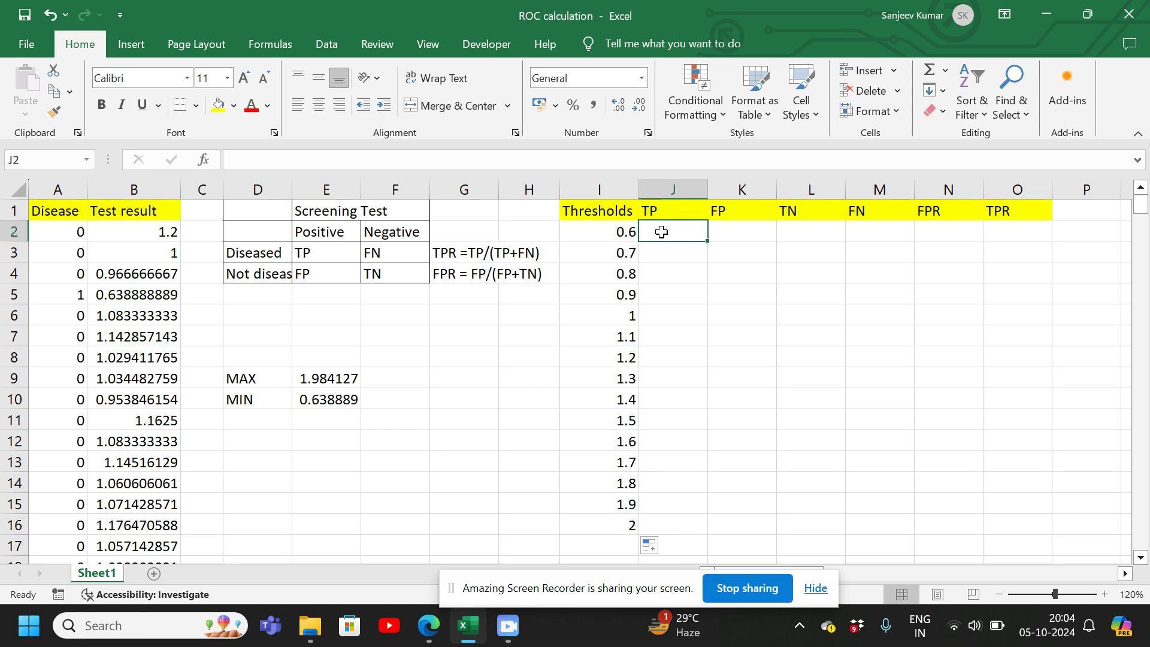
{"action": "left_click", "coordinate": [322, 253]}
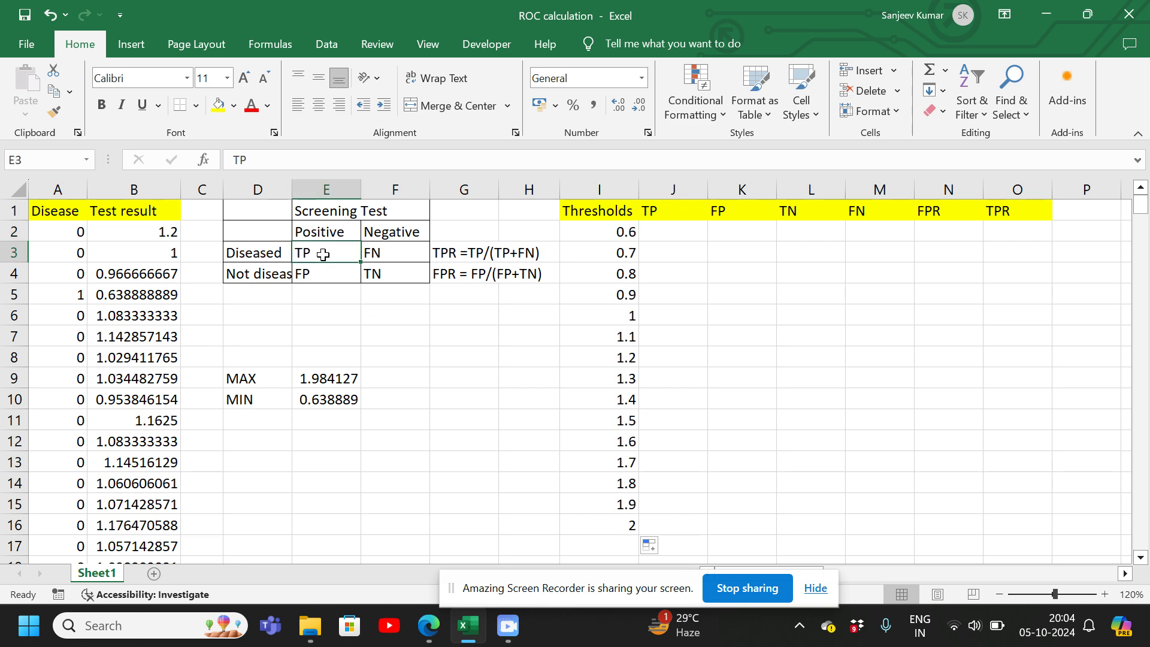
{"action": "left_click", "coordinate": [272, 251]}
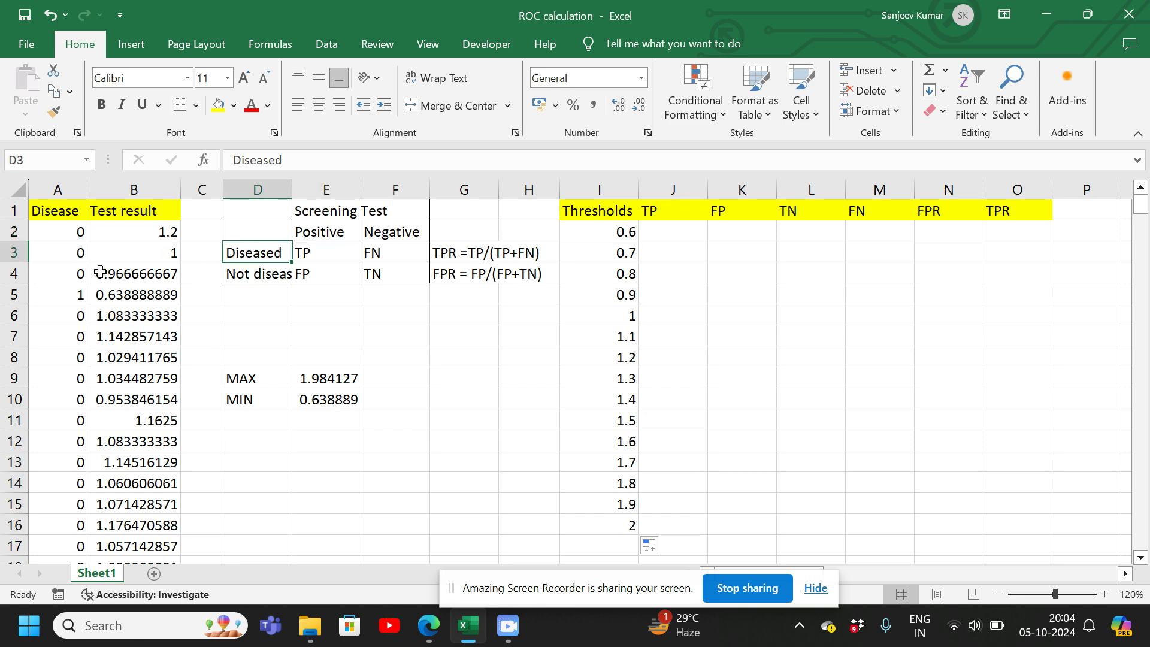
{"action": "left_click", "coordinate": [73, 297]}
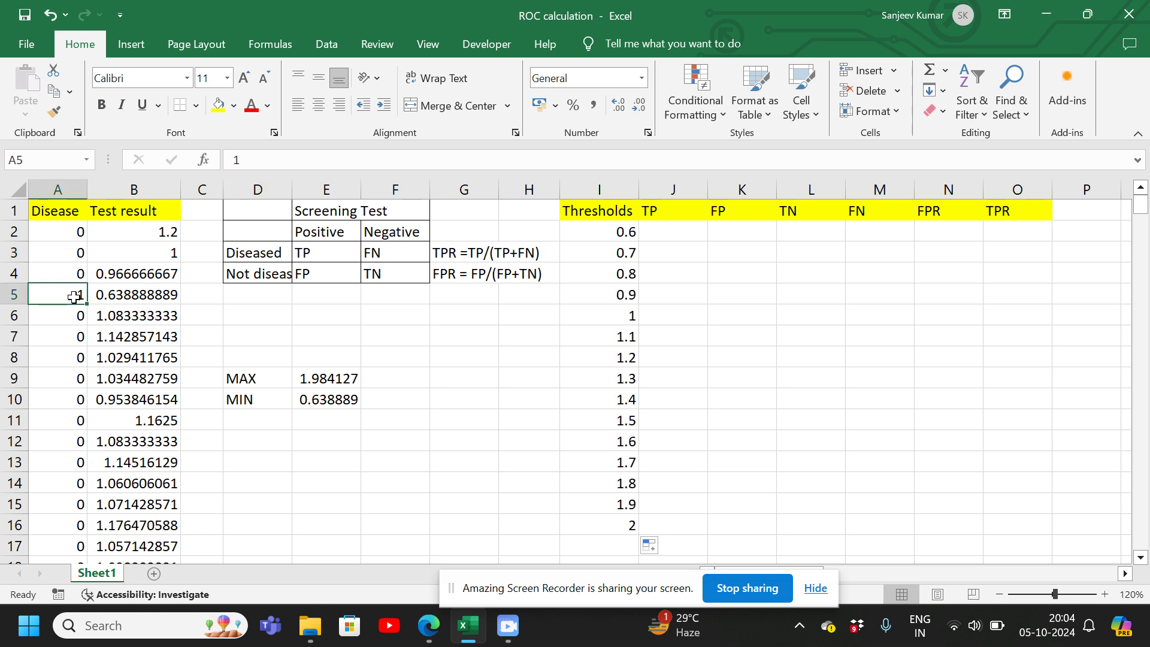
{"action": "left_click", "coordinate": [307, 252]}
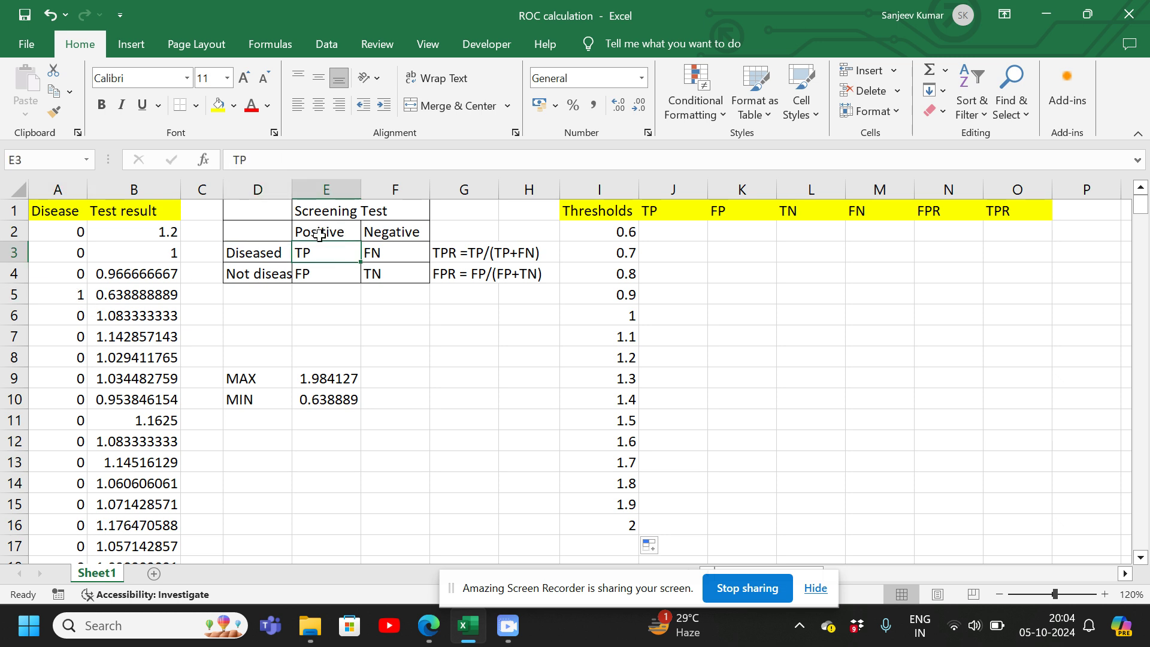
{"action": "left_click", "coordinate": [579, 229]}
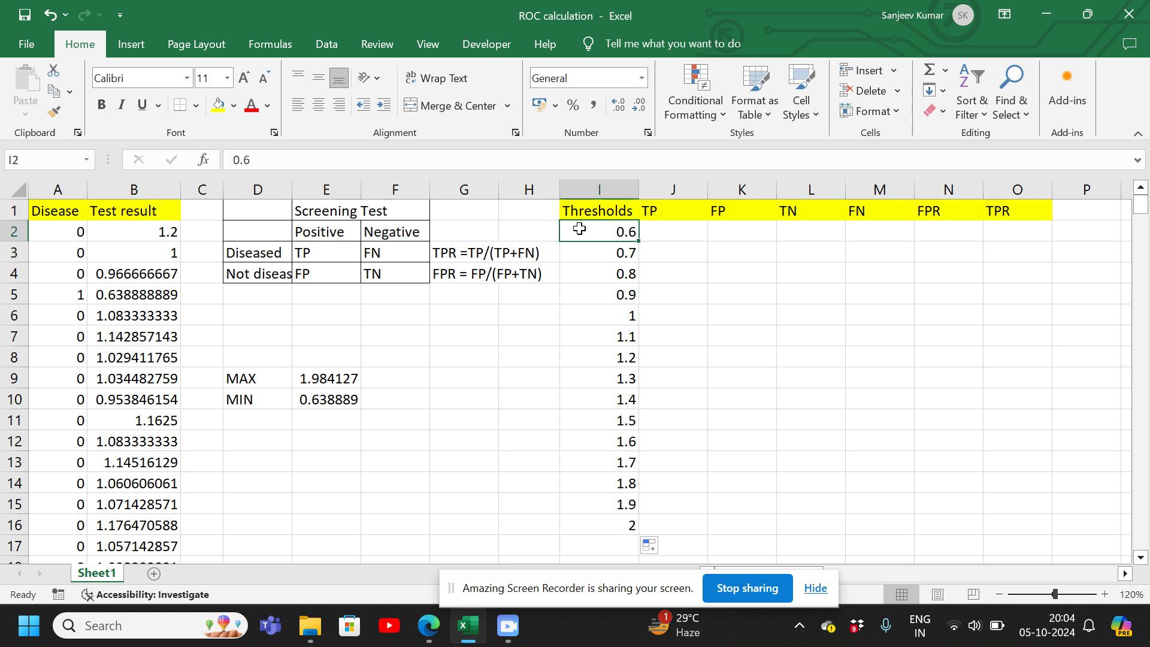
{"action": "left_click", "coordinate": [149, 231]}
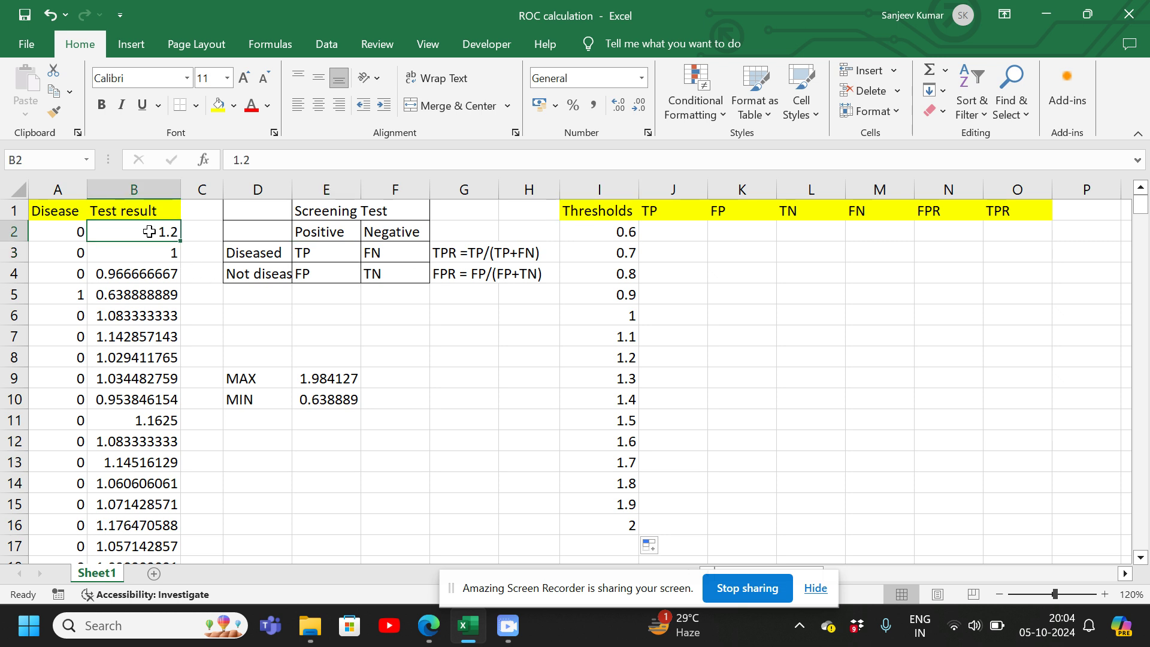
- Start a COUNTIFS formula in J2 with the disease range A2:A151 and the criterion 1
{"action": "left_click", "coordinate": [665, 228]}
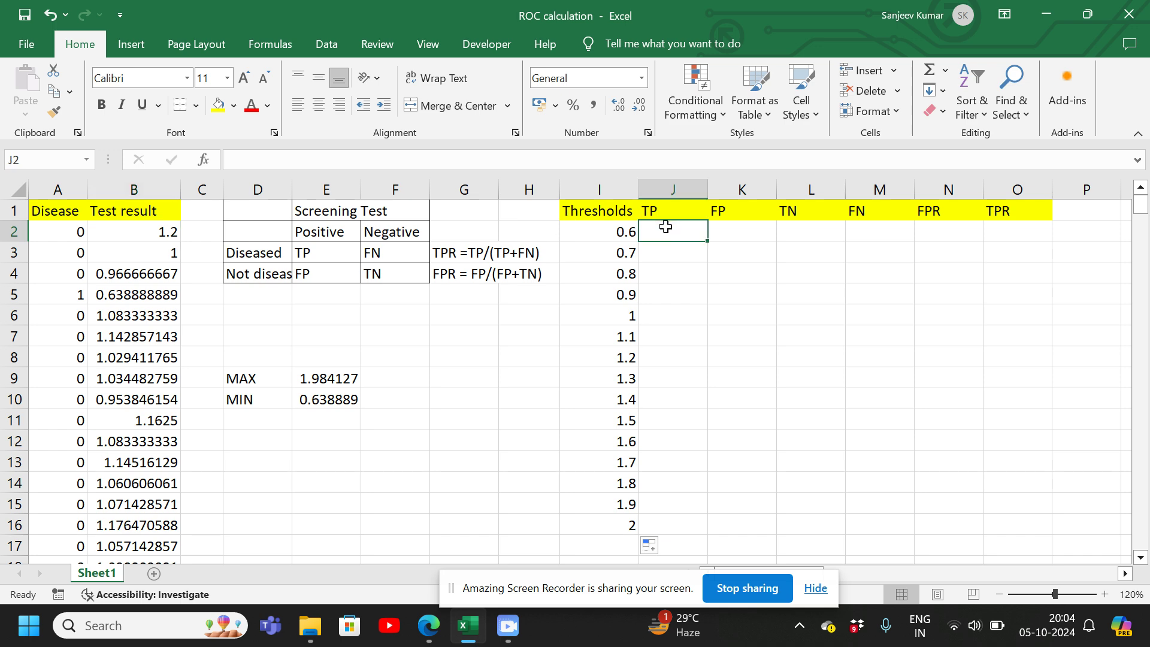
{"action": "type", "text": "=COUN"}
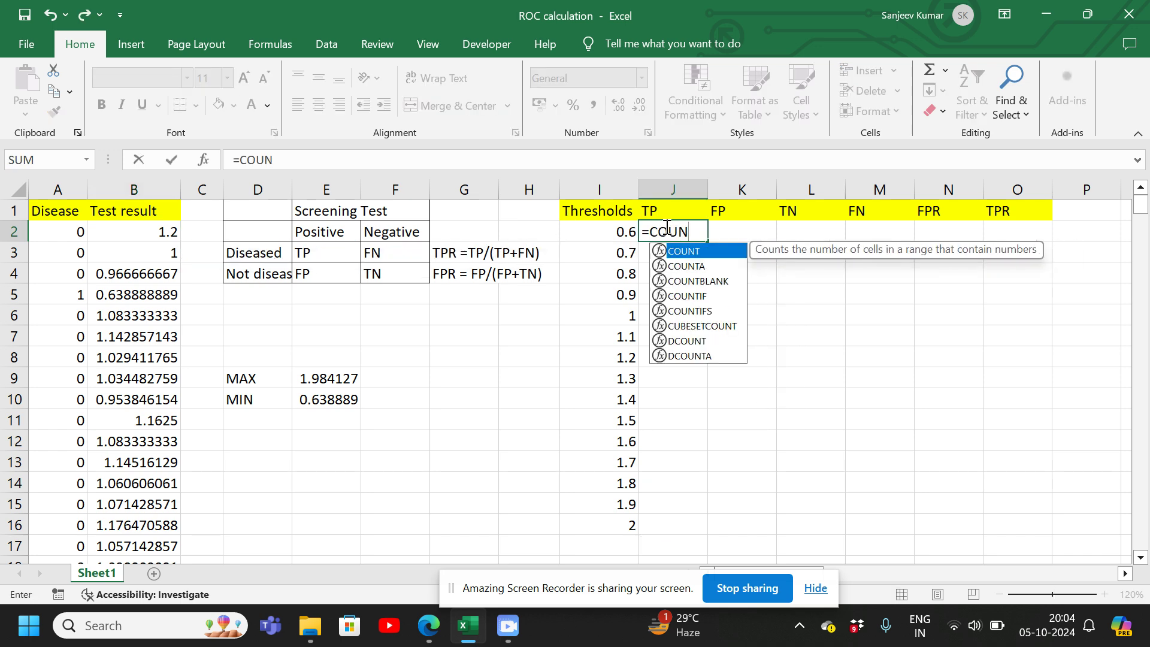
{"action": "type", "text": "TIFS"}
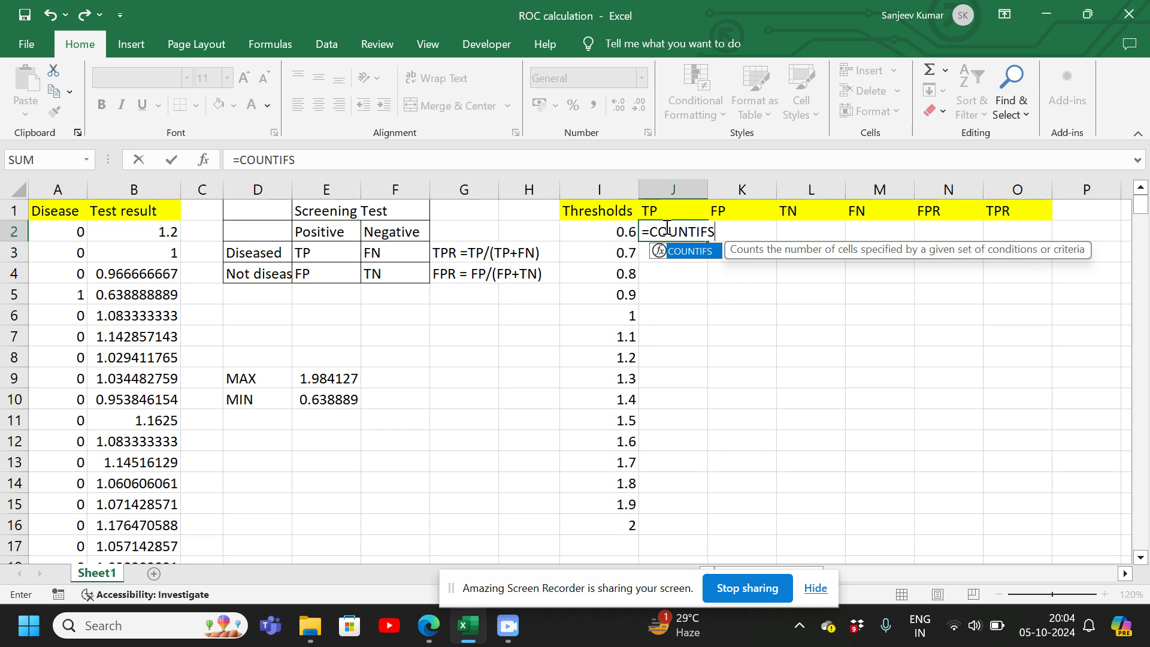
{"action": "type", "text": "("}
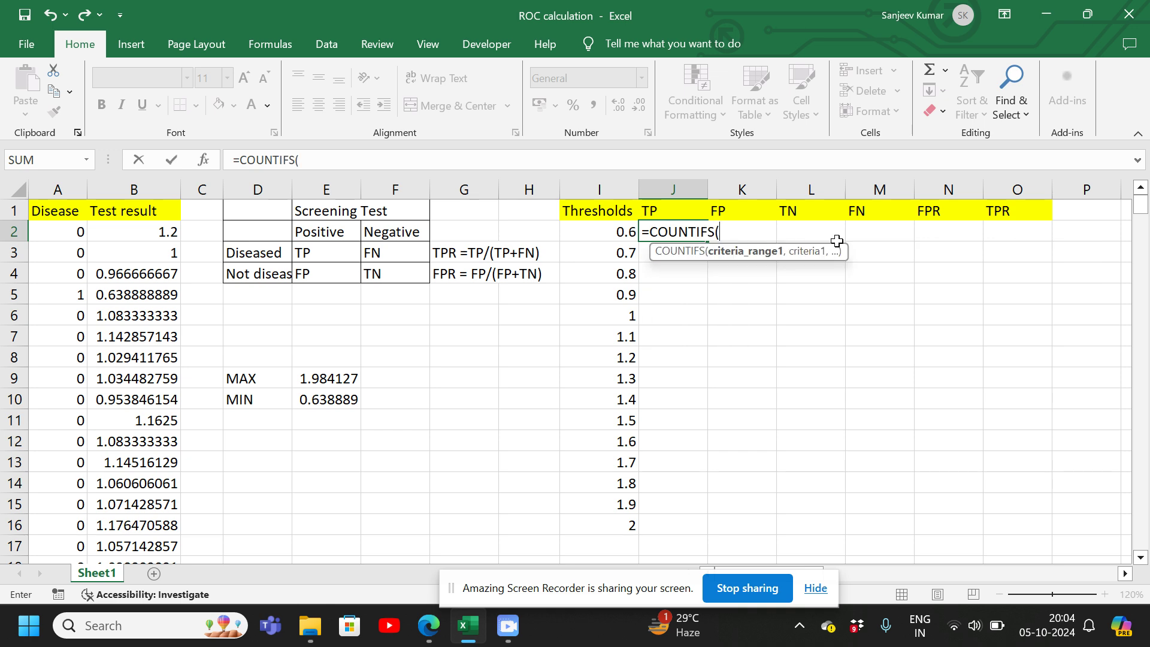
{"action": "left_click", "coordinate": [76, 233]}
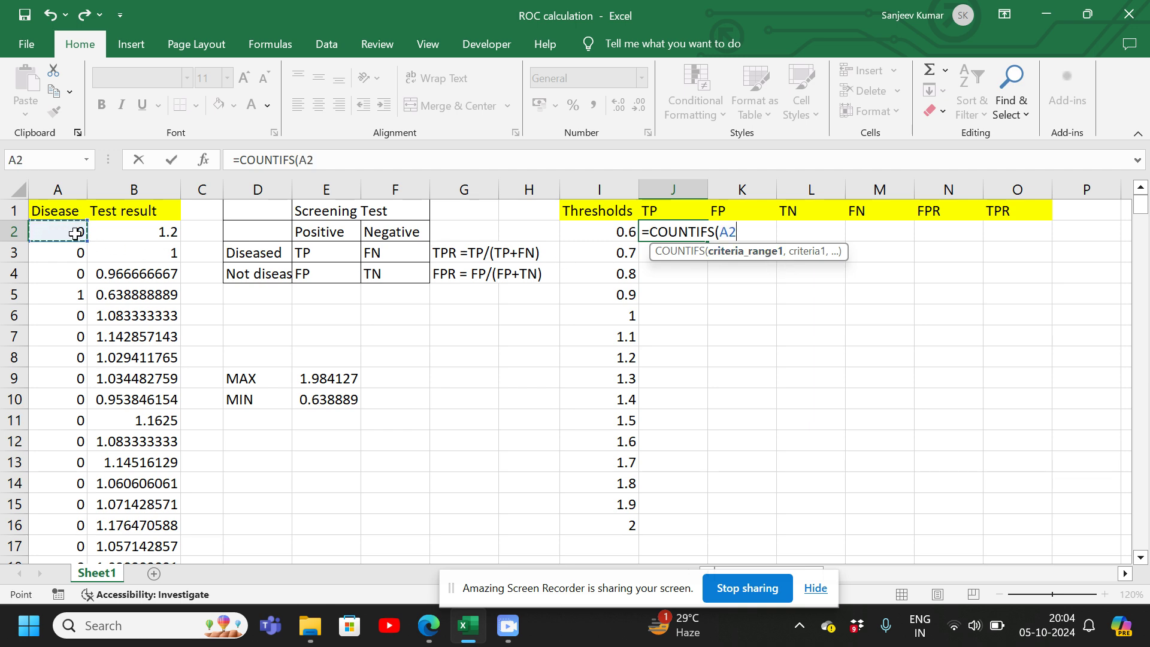
{"action": "left_click_drag", "start_coordinate": [75, 233], "coordinate": [53, 516]}
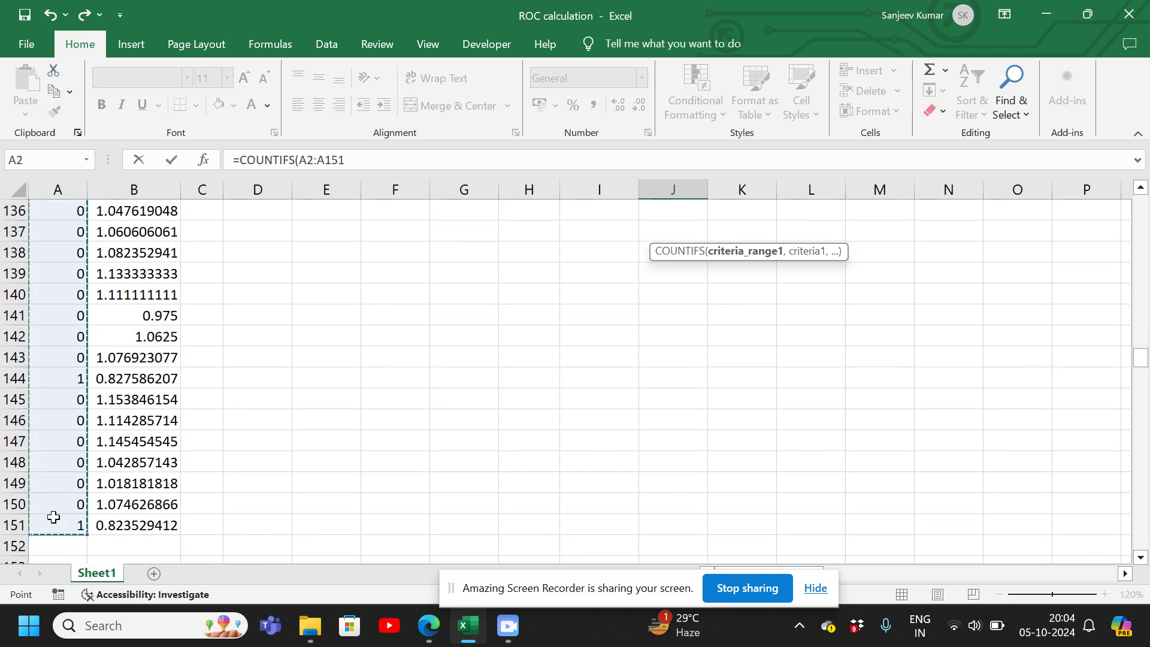
{"action": "type", "text": ","}
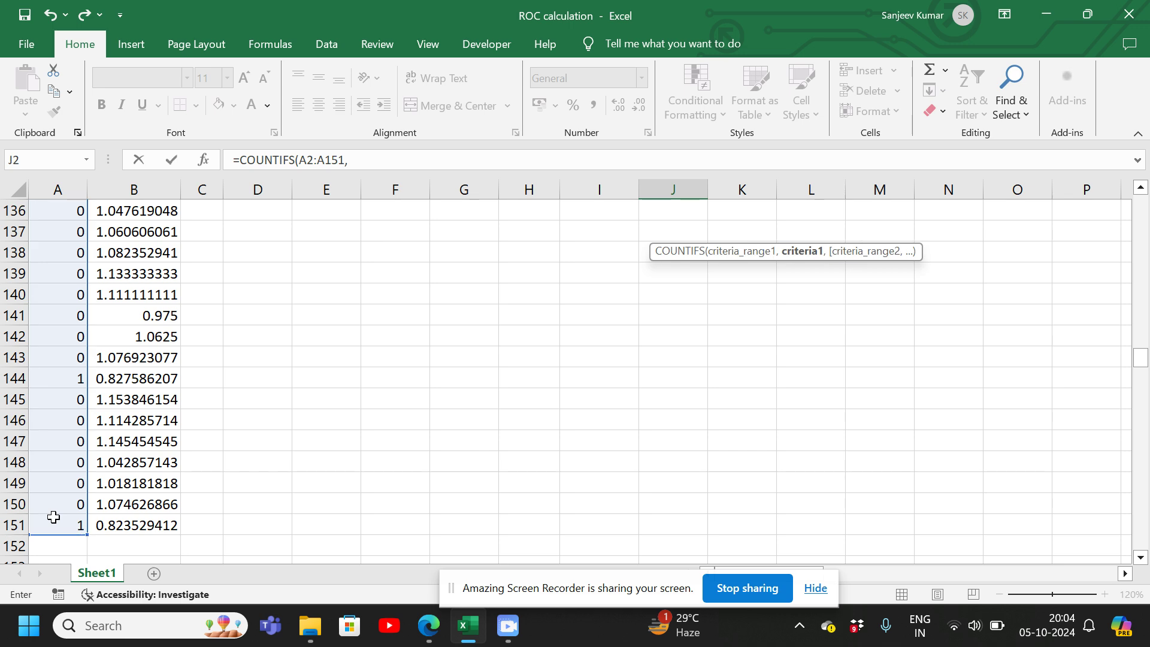
{"action": "key", "text": "Up"}
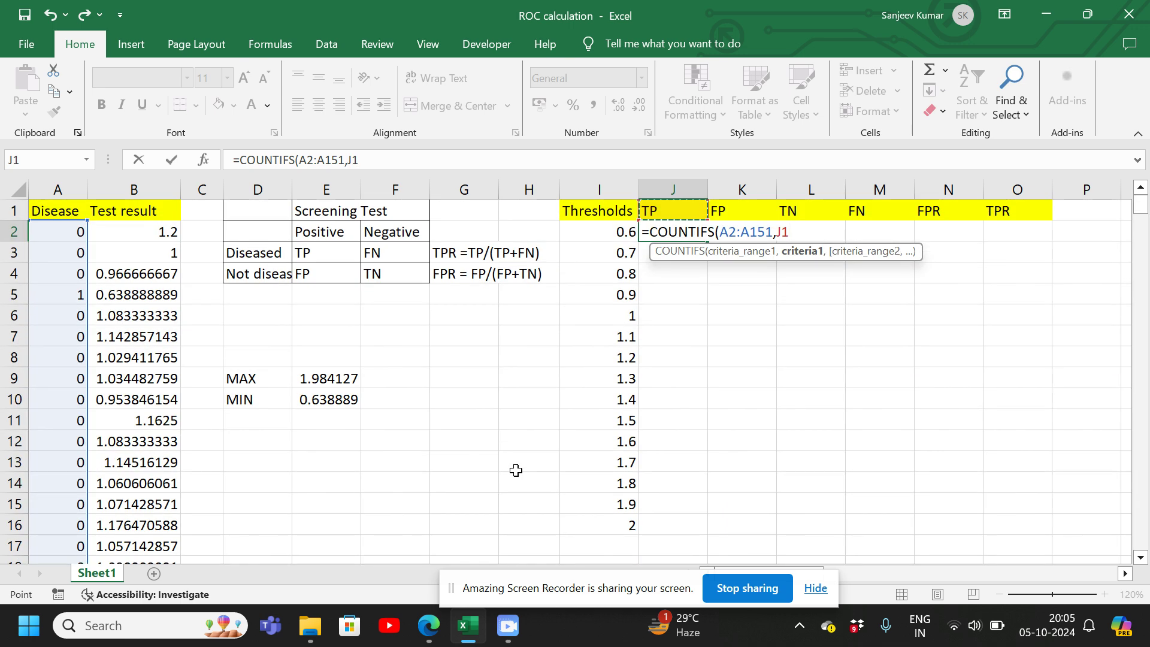
{"action": "key", "text": "BackSpace"}
{"action": "key", "text": "BackSpace"}
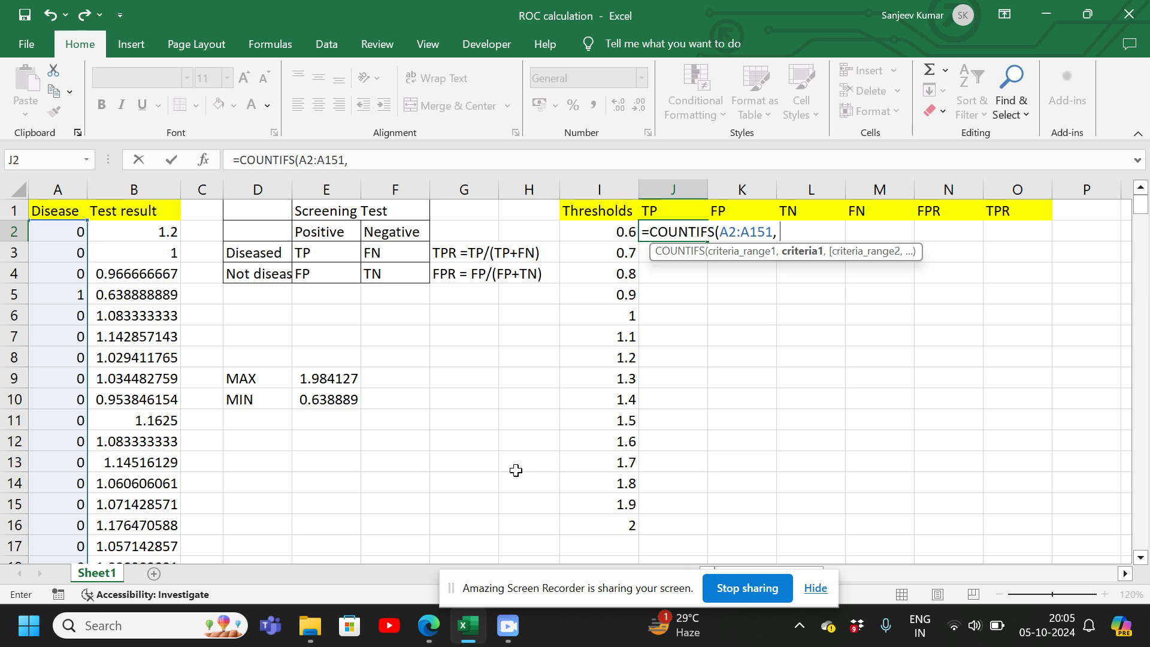
{"action": "type", "text": "1,"}
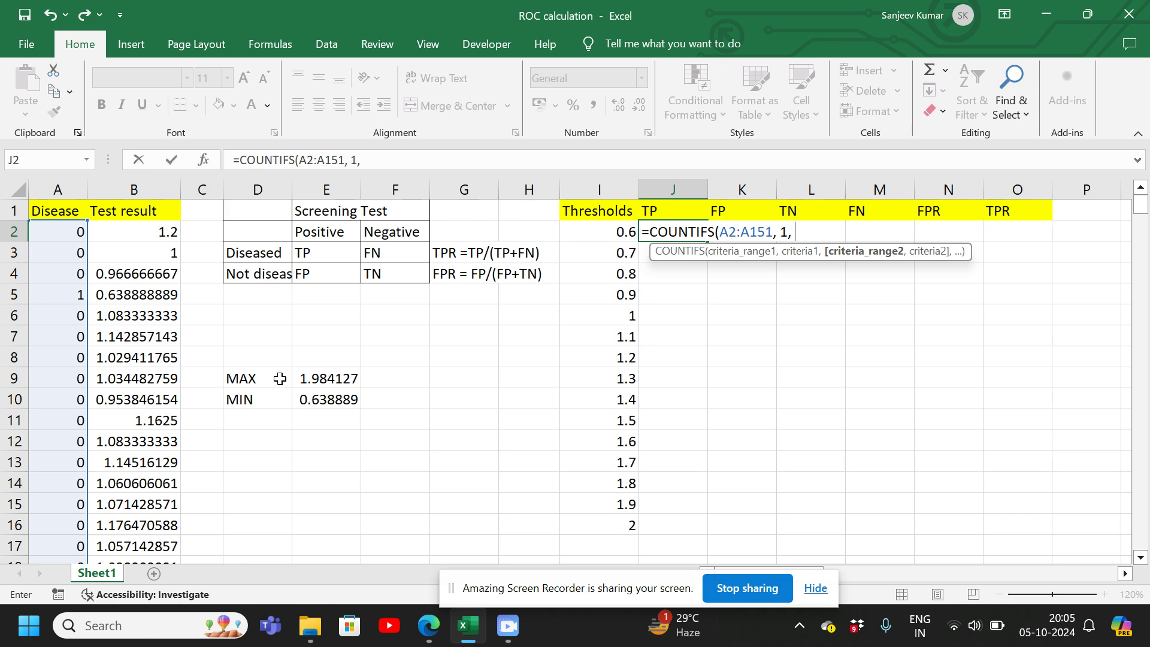
- Complete the J2 formula with the test result range B2:B151 and the criterion CONCAT("<",I2)
{"action": "left_click", "coordinate": [146, 229]}
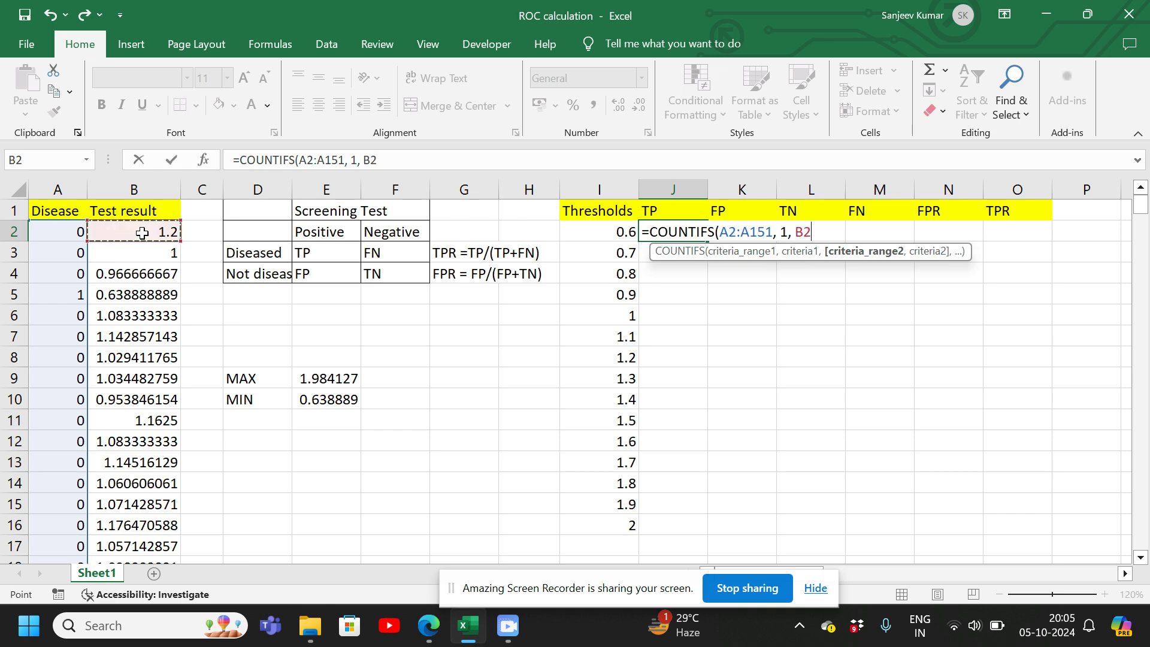
{"action": "left_click_drag", "start_coordinate": [138, 292], "coordinate": [145, 527]}
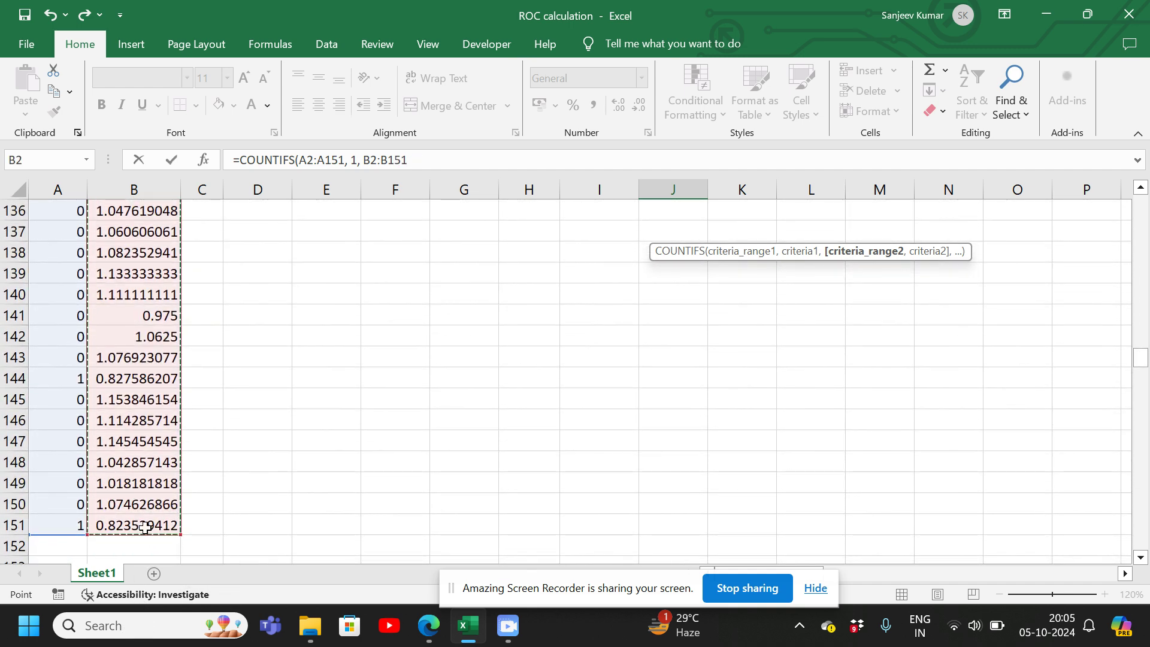
{"action": "type", "text": ","}
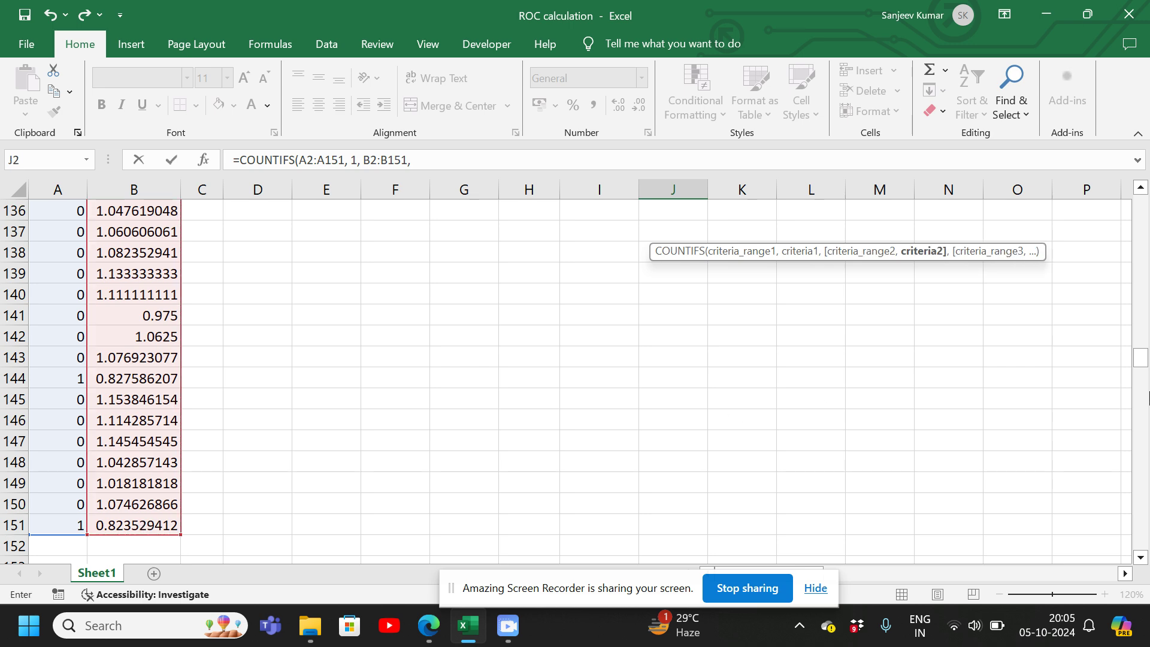
{"action": "left_click_drag", "start_coordinate": [1141, 359], "coordinate": [1141, 203]}
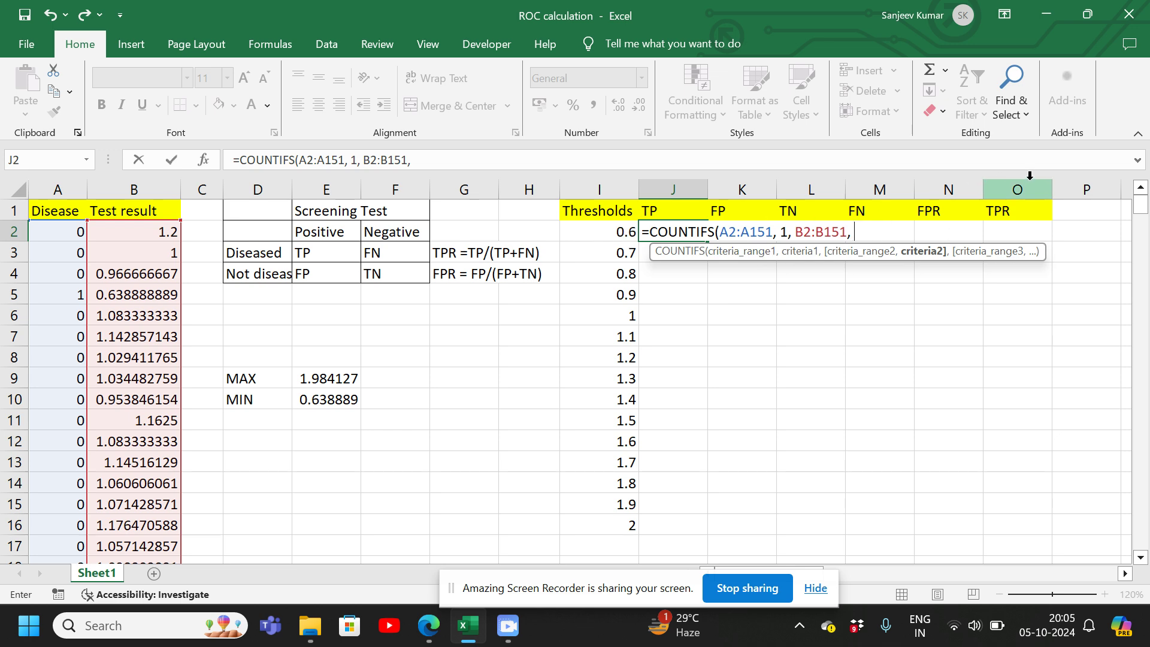
{"action": "type", "text": "CONCA"}
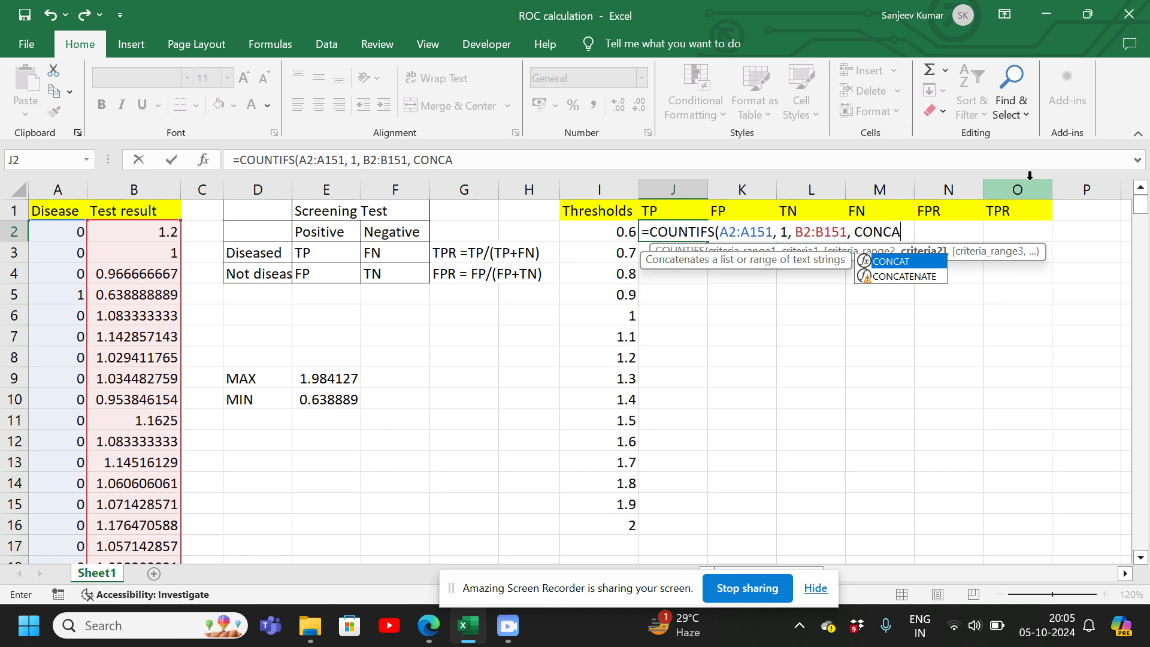
{"action": "type", "text": "T(\"<"}
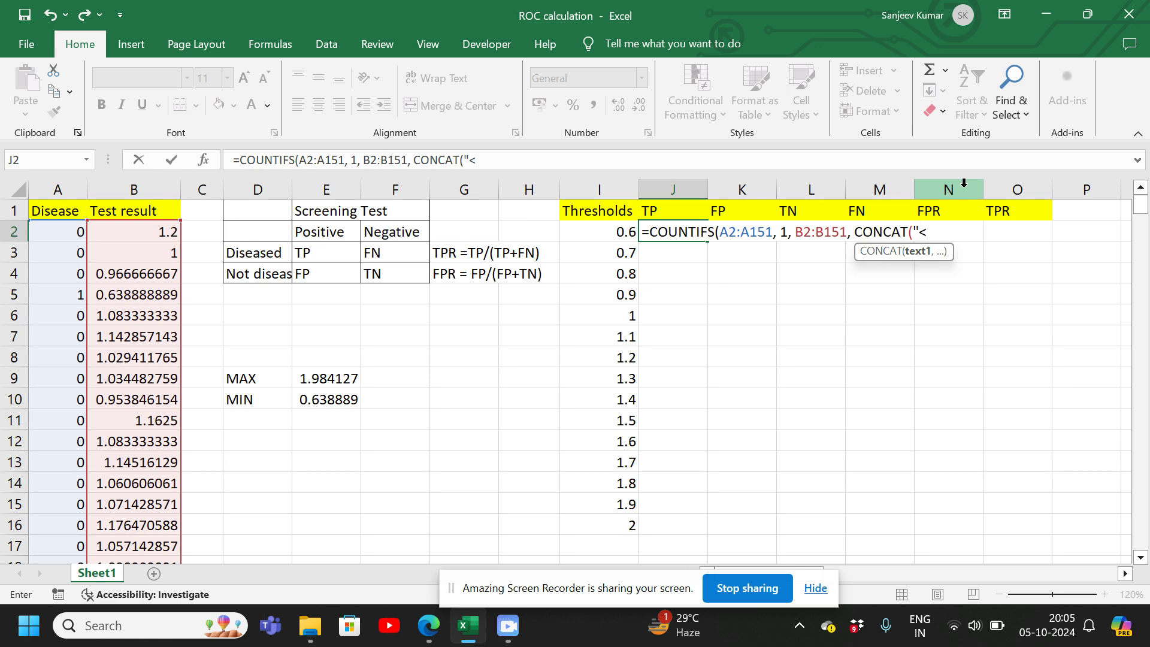
{"action": "type", "text": ","}
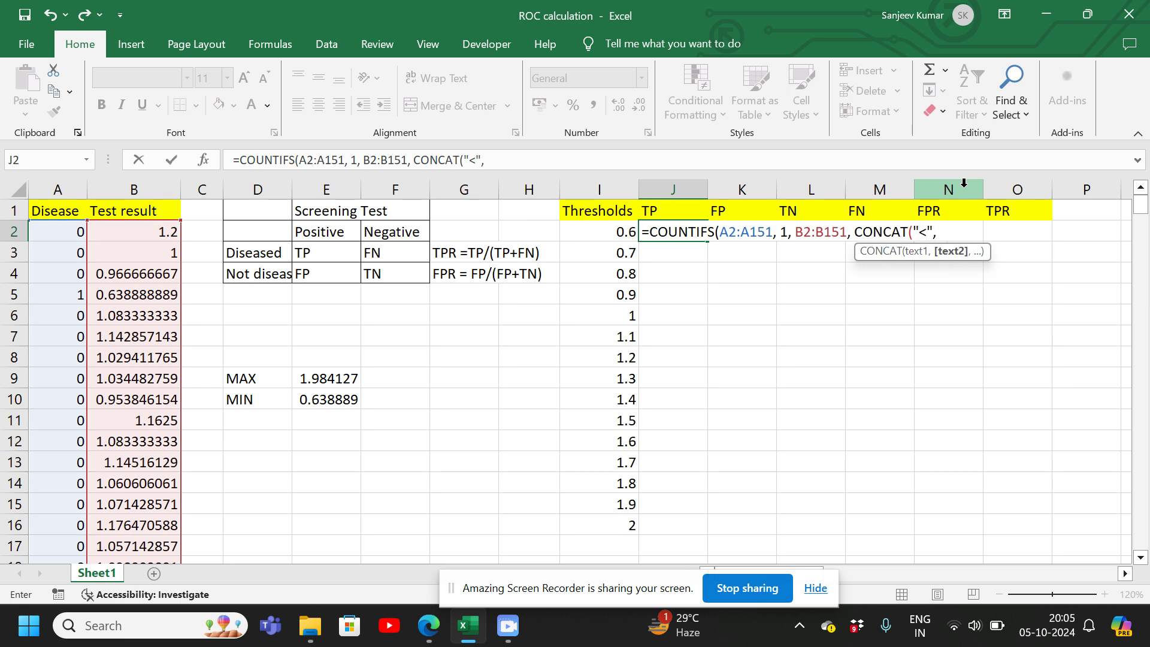
{"action": "left_click", "coordinate": [582, 232]}
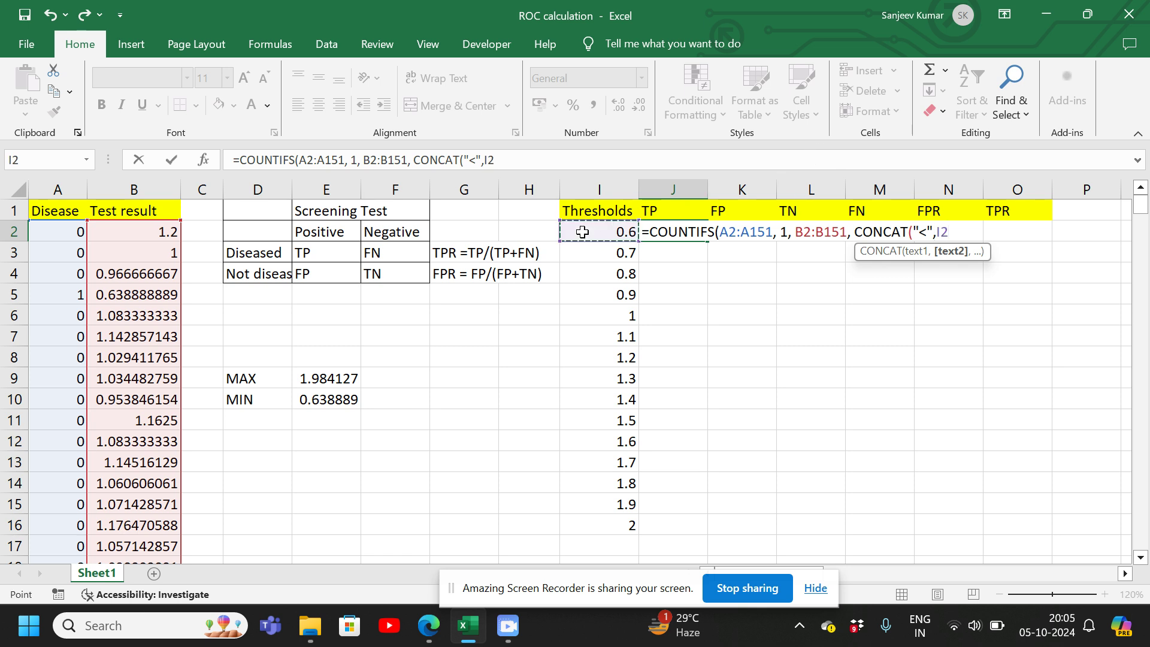
{"action": "type", "text": "))"}
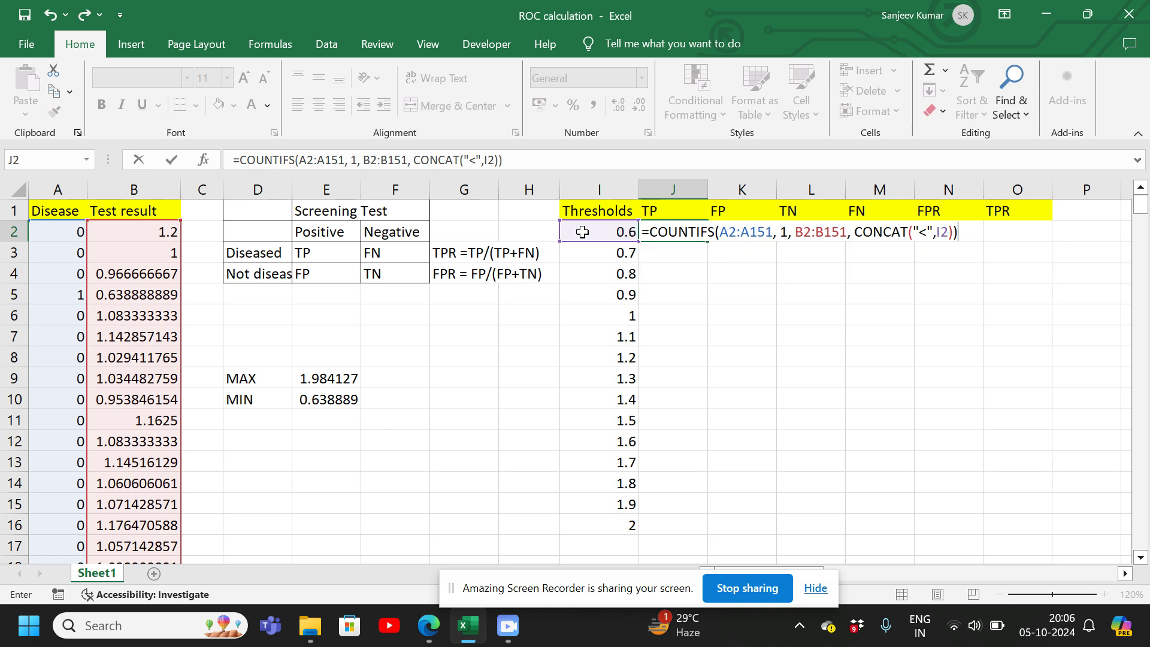
{"action": "key", "text": "Return"}
{"action": "key", "text": "Up"}
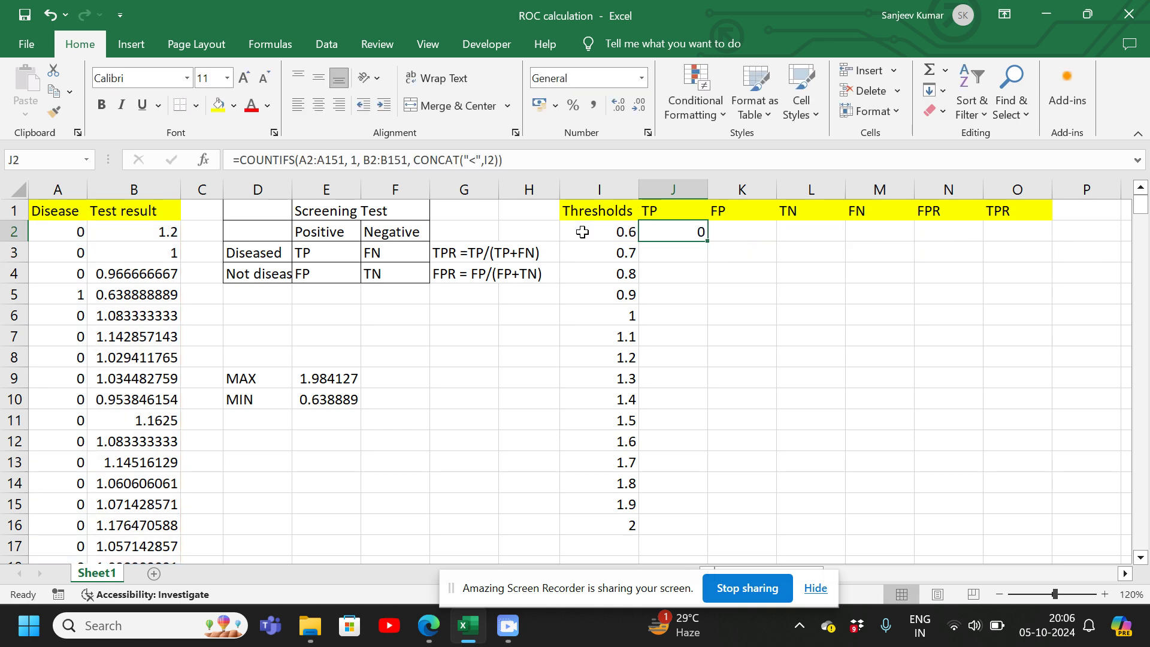
- Make the disease range in the J2 formula absolute as $A$2:$A$151
{"action": "left_click", "coordinate": [522, 163]}
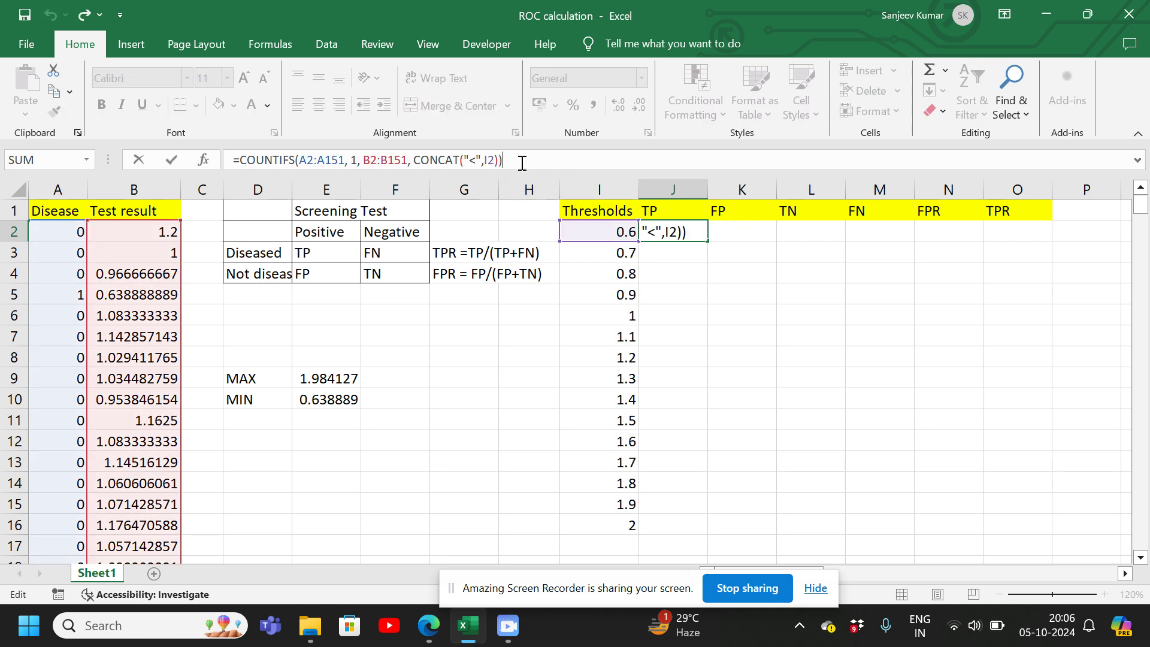
{"action": "left_click", "coordinate": [300, 163]}
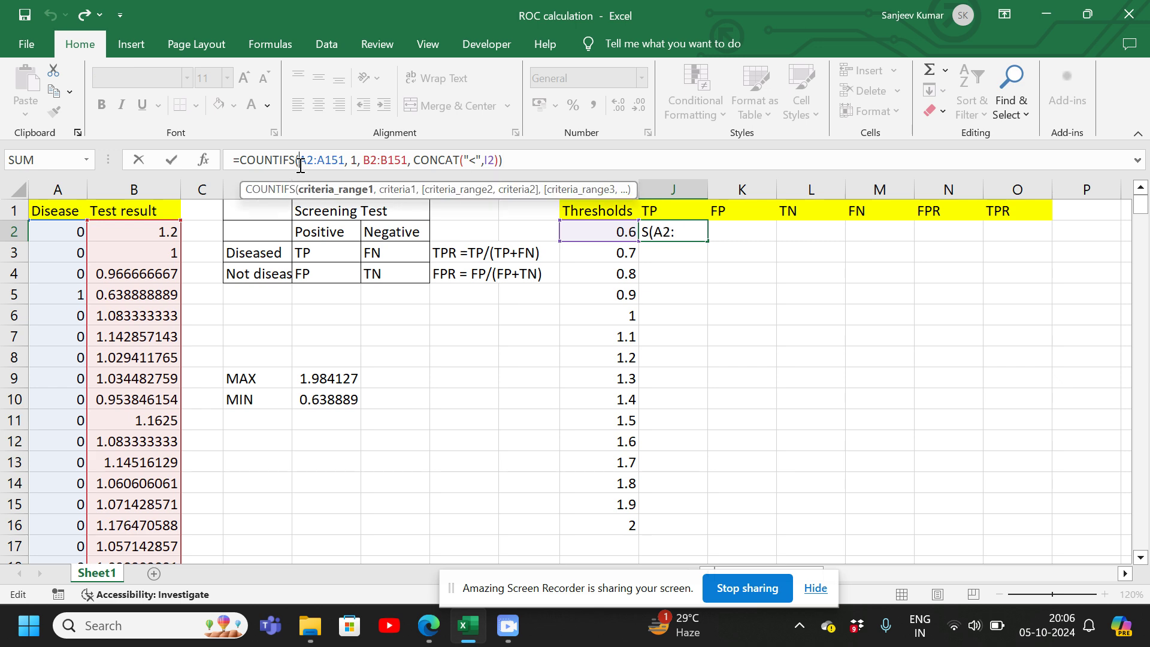
{"action": "type", "text": "$"}
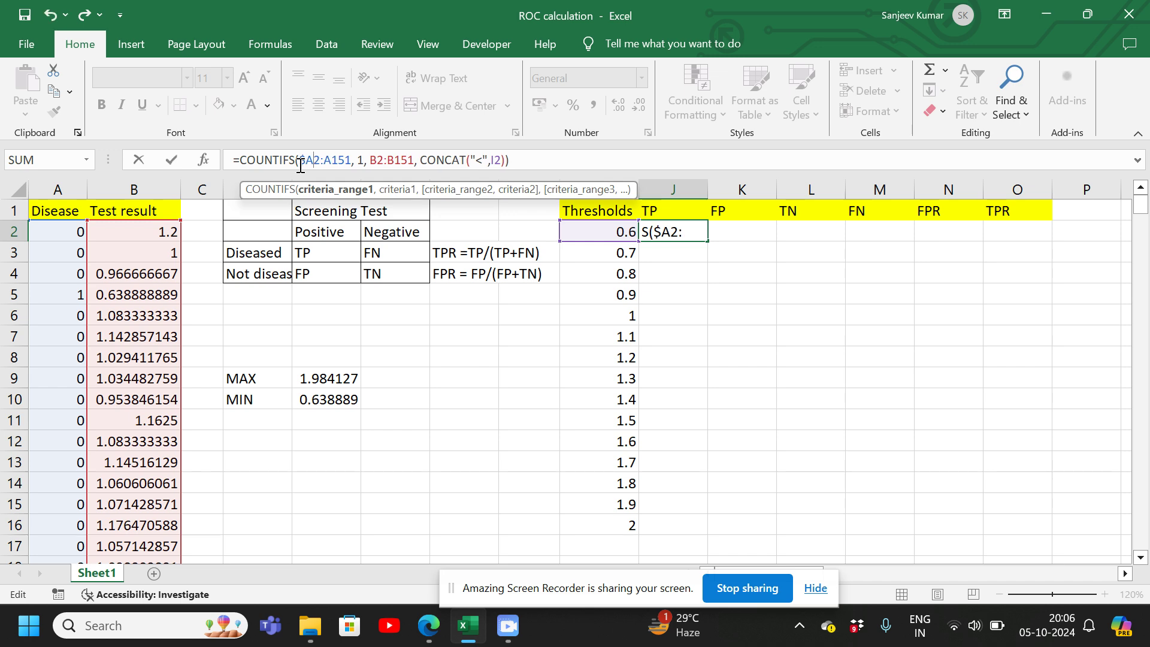
{"action": "type", "text": "$"}
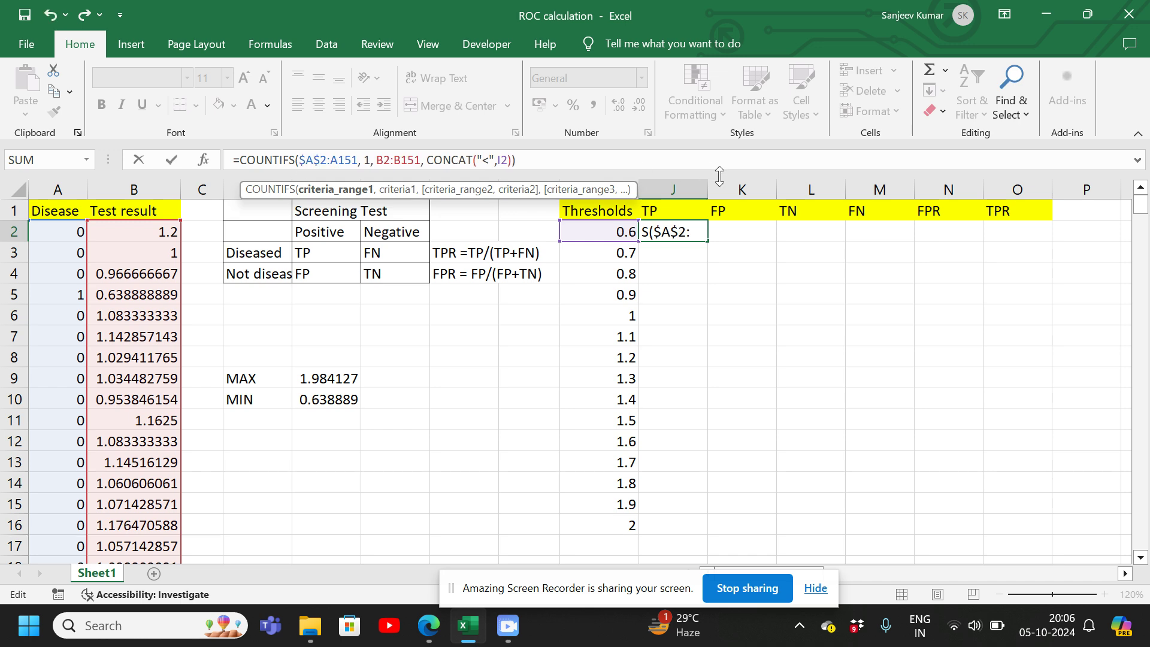
{"action": "key", "text": "Right"}
{"action": "key", "text": "Right"}
{"action": "type", "text": "$A"}
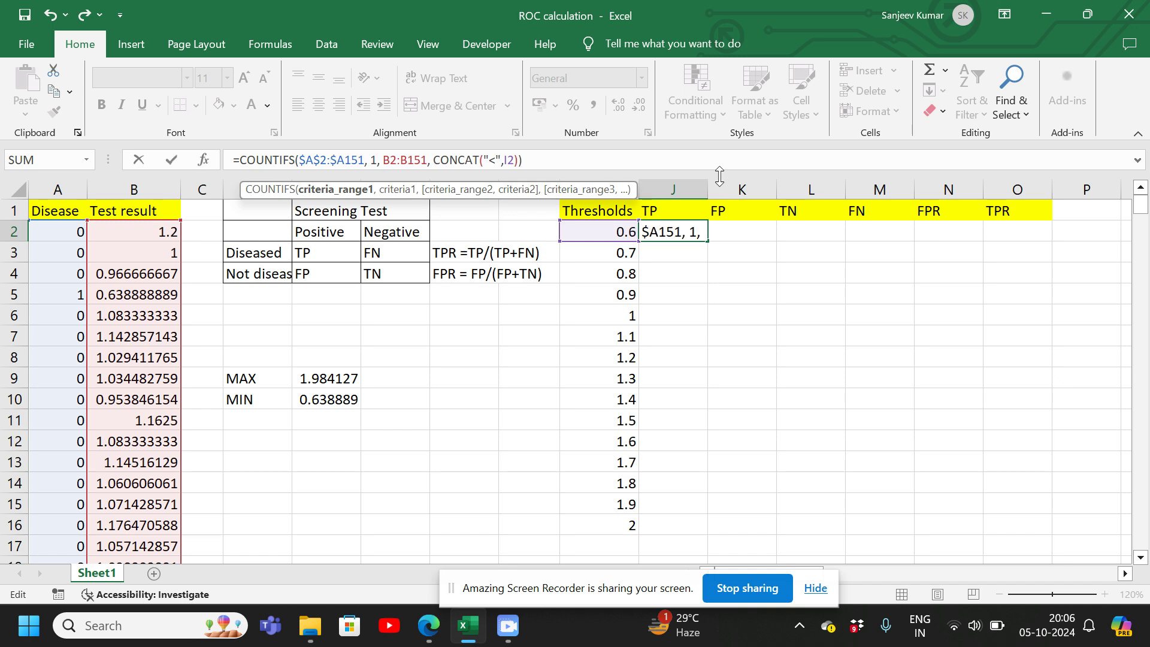
{"action": "type", "text": "$"}
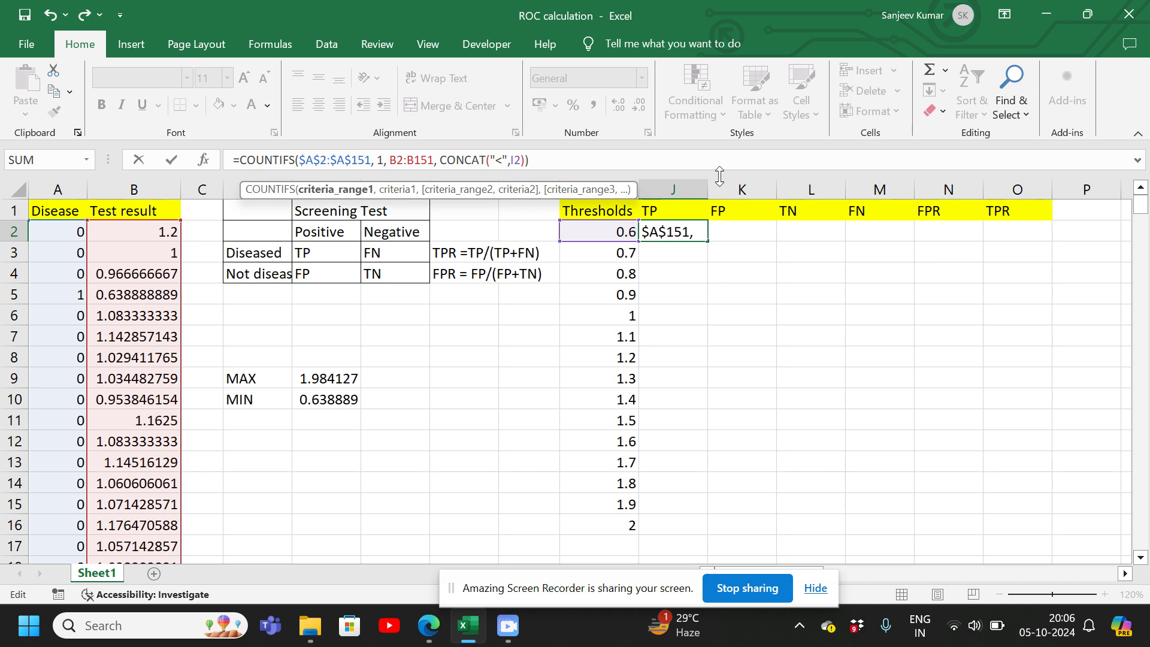
- Make the test result range in the J2 formula absolute as $B$2:$B$151
{"action": "key", "text": "Right"}
{"action": "key", "text": "Right"}
{"action": "key", "text": "Right"}
{"action": "key", "text": "Right"}
{"action": "key", "text": "Right"}
{"action": "key", "text": "Right"}
{"action": "key", "text": "Right"}
{"action": "key", "text": "Right"}
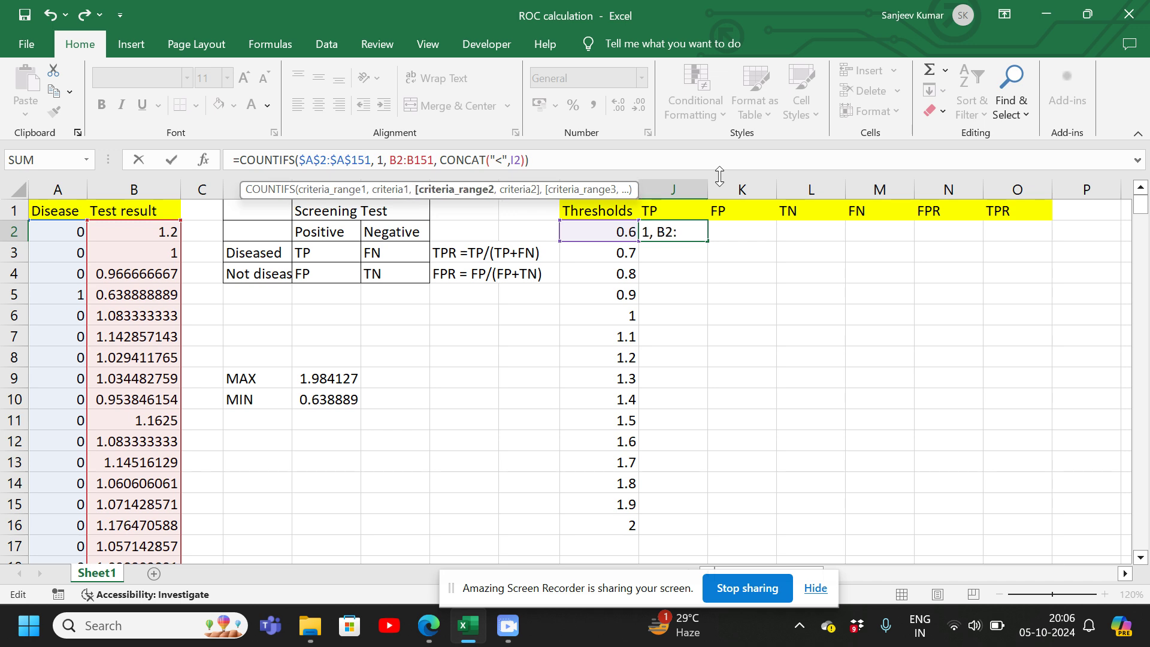
{"action": "type", "text": "$"}
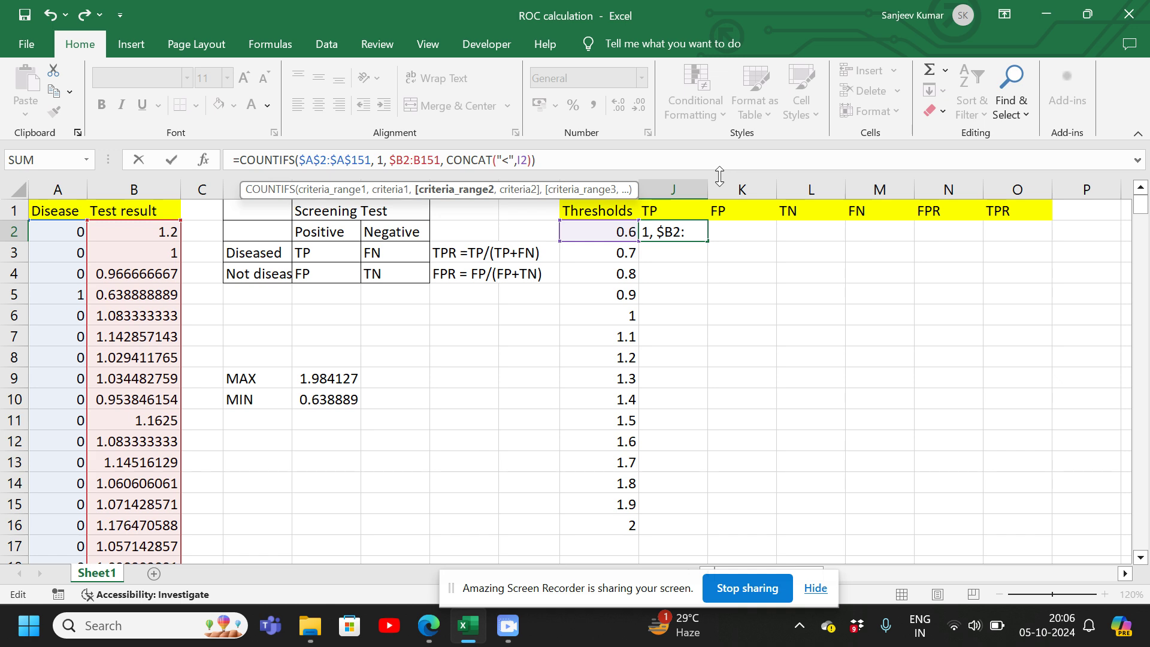
{"action": "key", "text": "Right"}
{"action": "type", "text": "$"}
{"action": "key", "text": "Right"}
{"action": "key", "text": "Right"}
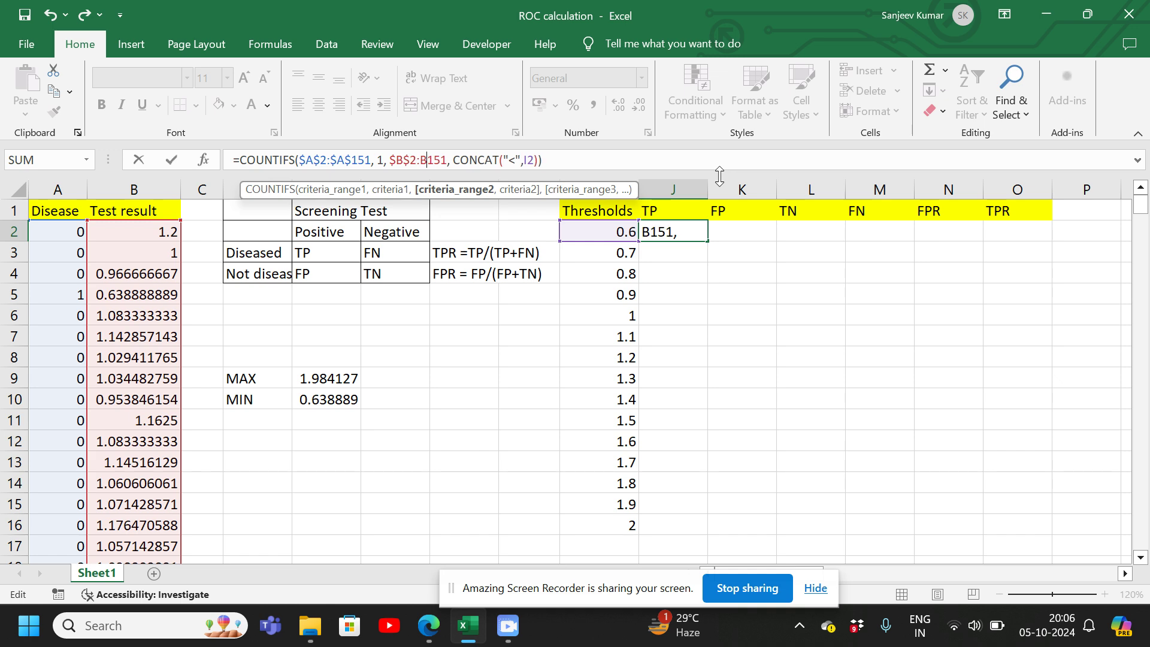
{"action": "type", "text": "$"}
{"action": "key", "text": "Right"}
{"action": "type", "text": "$"}
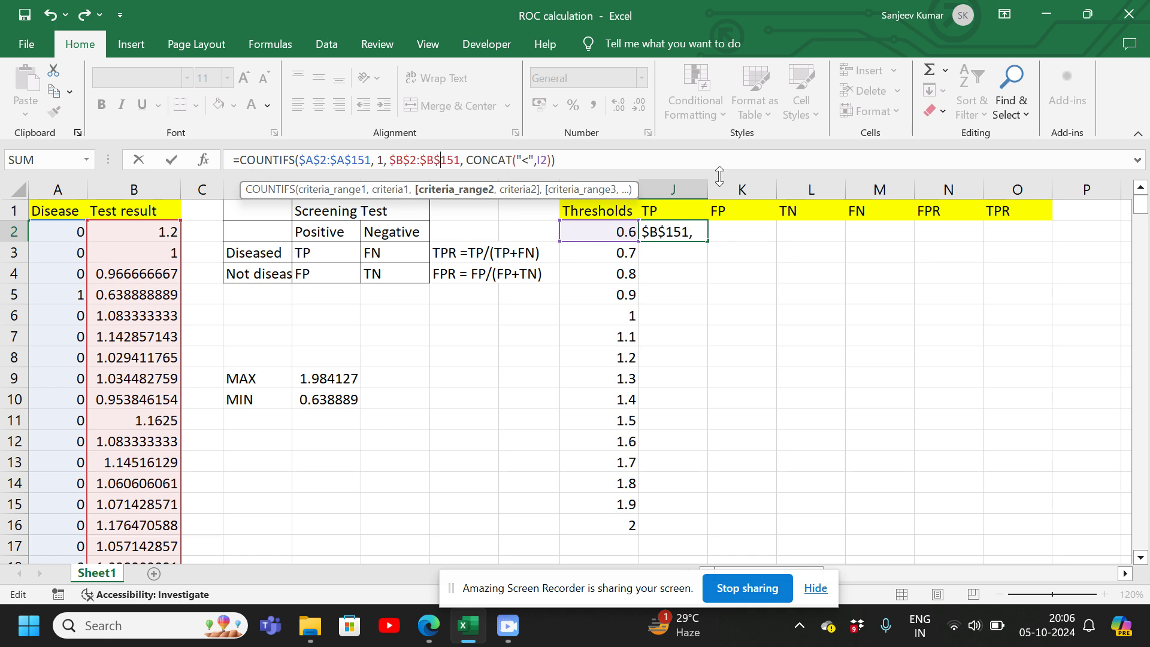
- Lock the threshold column in the J2 formula as $I2 and fill the TP formula down through J16
{"action": "key", "text": "Right"}
{"action": "key", "text": "Right"}
{"action": "key", "text": "Right"}
{"action": "key", "text": "Right"}
{"action": "key", "text": "Right"}
{"action": "key", "text": "Right"}
{"action": "key", "text": "Right"}
{"action": "key", "text": "Right"}
{"action": "key", "text": "Right"}
{"action": "key", "text": "Right"}
{"action": "key", "text": "Right"}
{"action": "key", "text": "Right"}
{"action": "key", "text": "Right"}
{"action": "key", "text": "Right"}
{"action": "key", "text": "Right"}
{"action": "key", "text": "Right"}
{"action": "key", "text": "Right"}
{"action": "key", "text": "Right"}
{"action": "key", "text": "Right"}
{"action": "key", "text": "Right"}
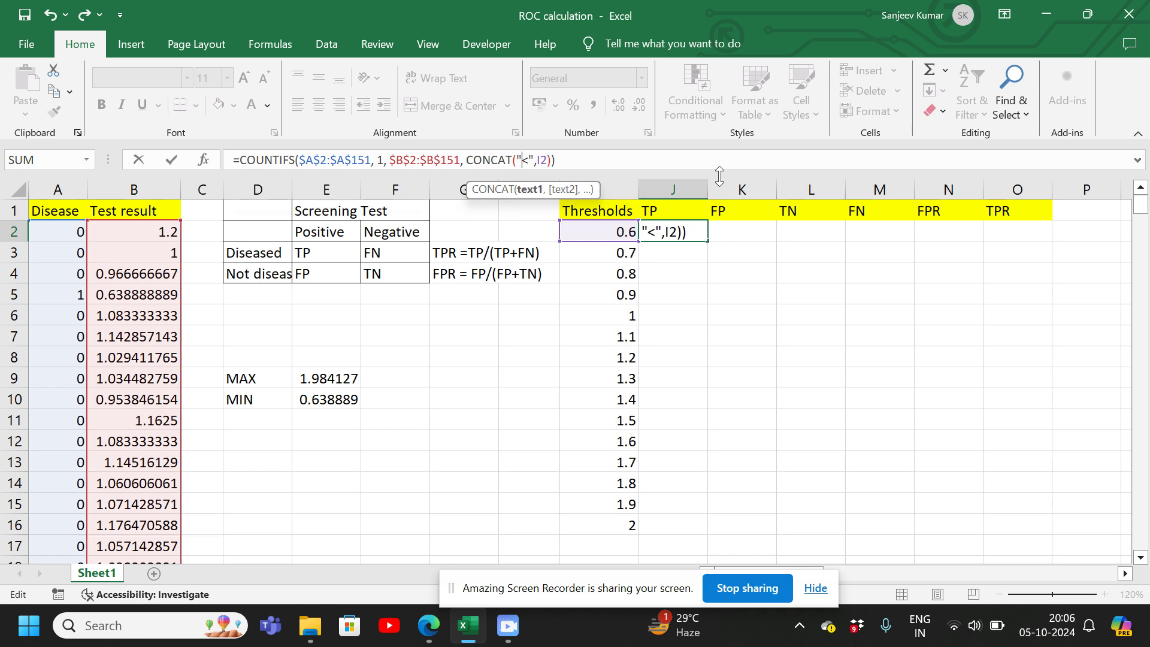
{"action": "key", "text": "Left"}
{"action": "key", "text": "Left"}
{"action": "key", "text": "Left"}
{"action": "key", "text": "Left"}
{"action": "key", "text": "Left"}
{"action": "key", "text": "Left"}
{"action": "key", "text": "Left"}
{"action": "key", "text": "Left"}
{"action": "key", "text": "Left"}
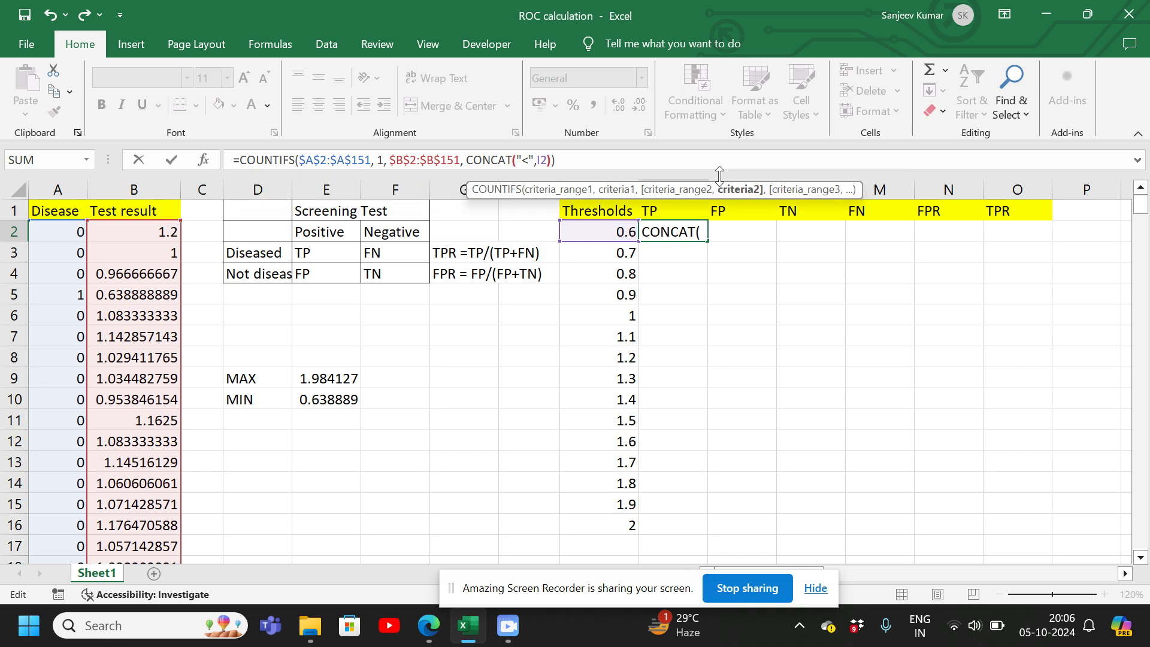
{"action": "key", "text": "Right"}
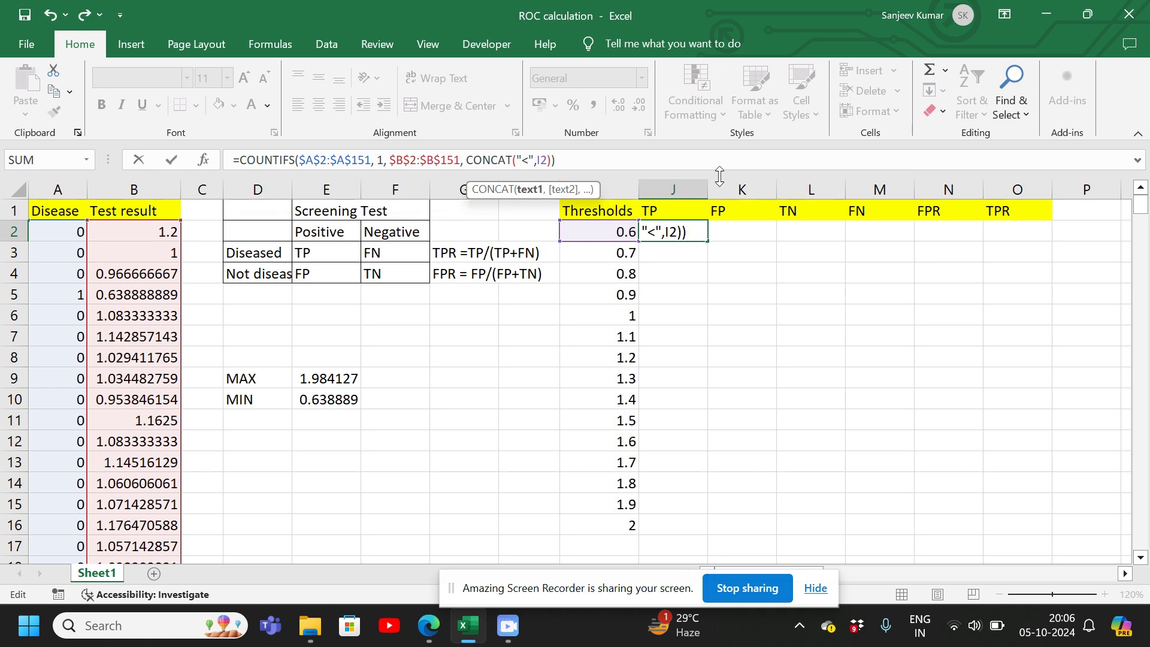
{"action": "left_click", "coordinate": [540, 166]}
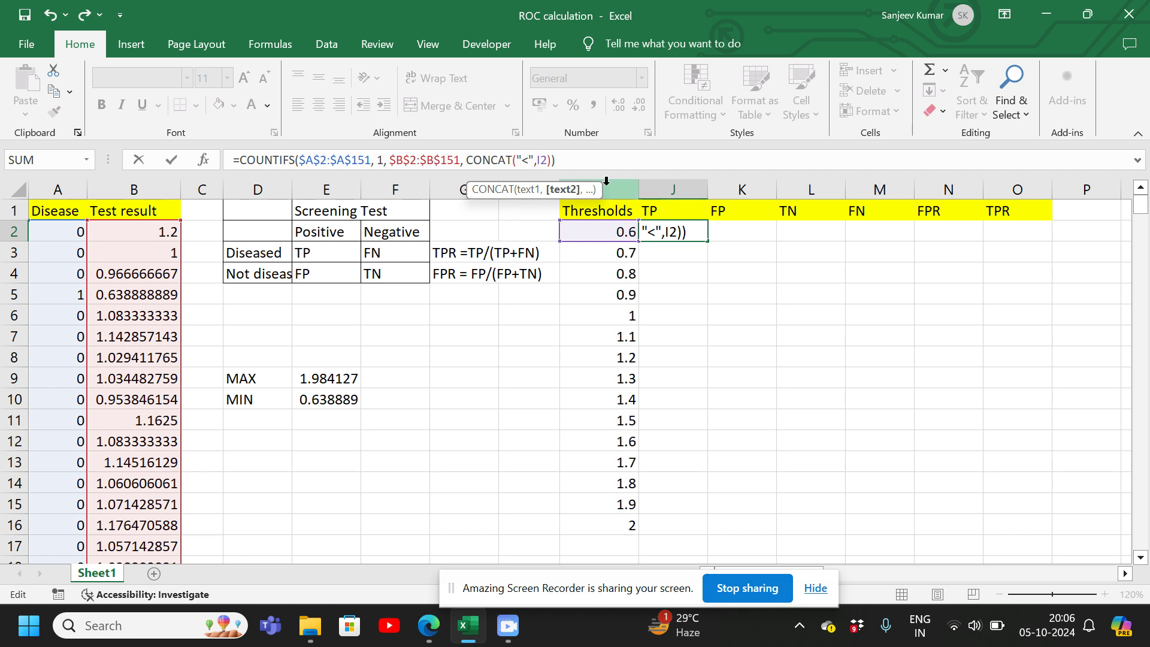
{"action": "type", "text": "$"}
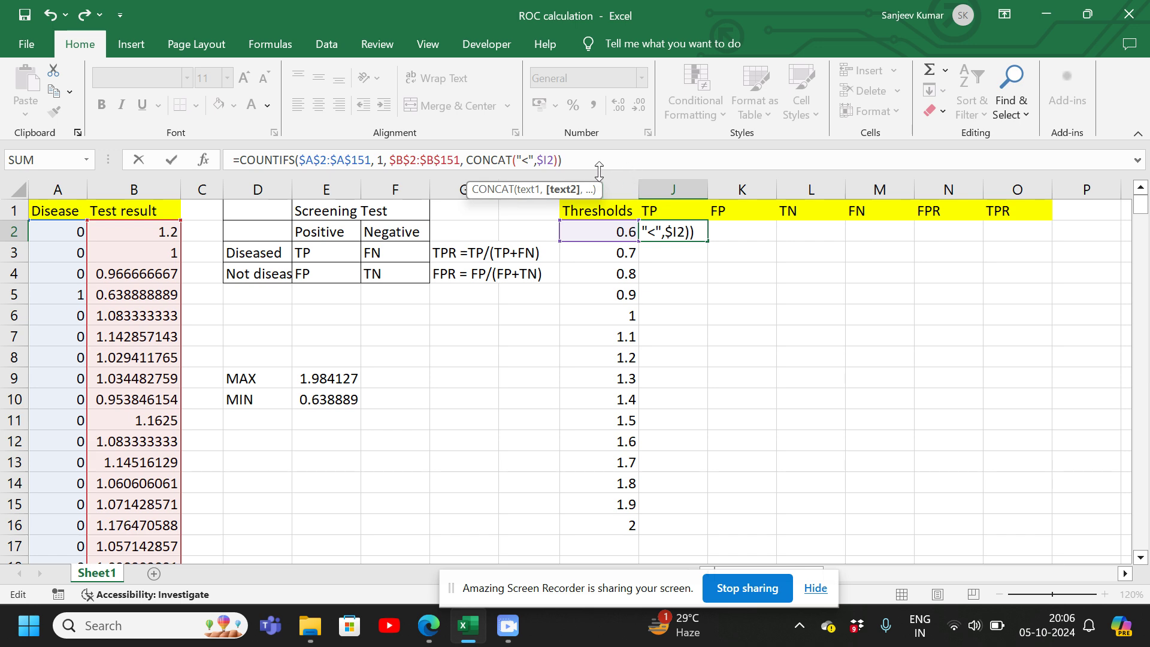
{"action": "left_click", "coordinate": [576, 163]}
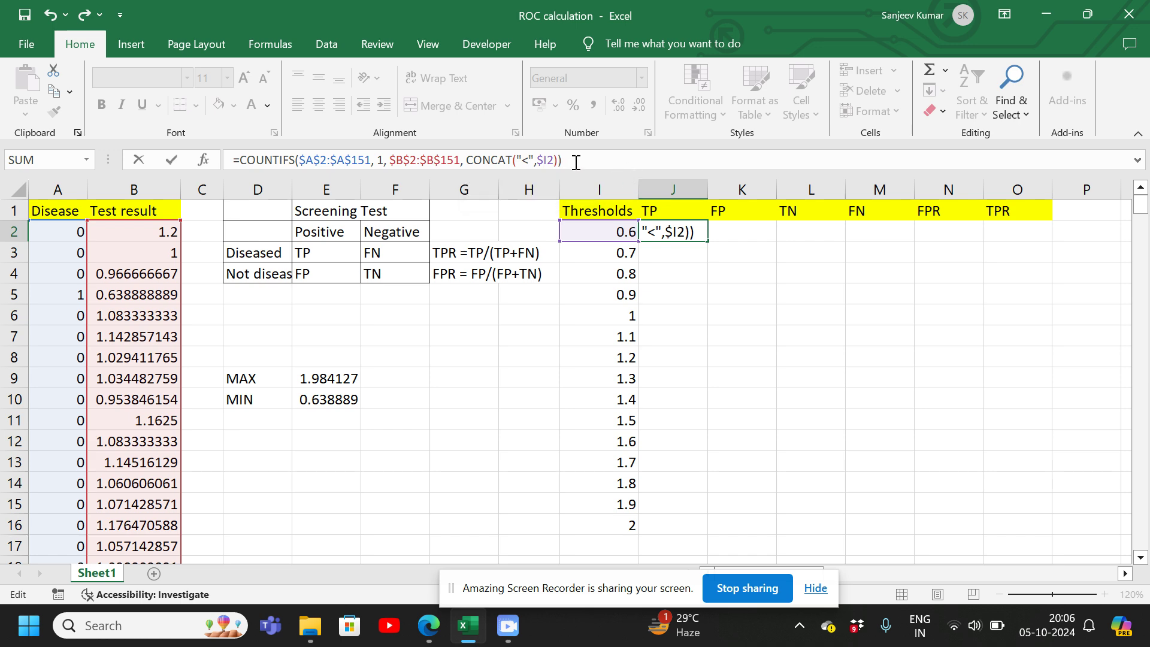
{"action": "key", "text": "Return"}
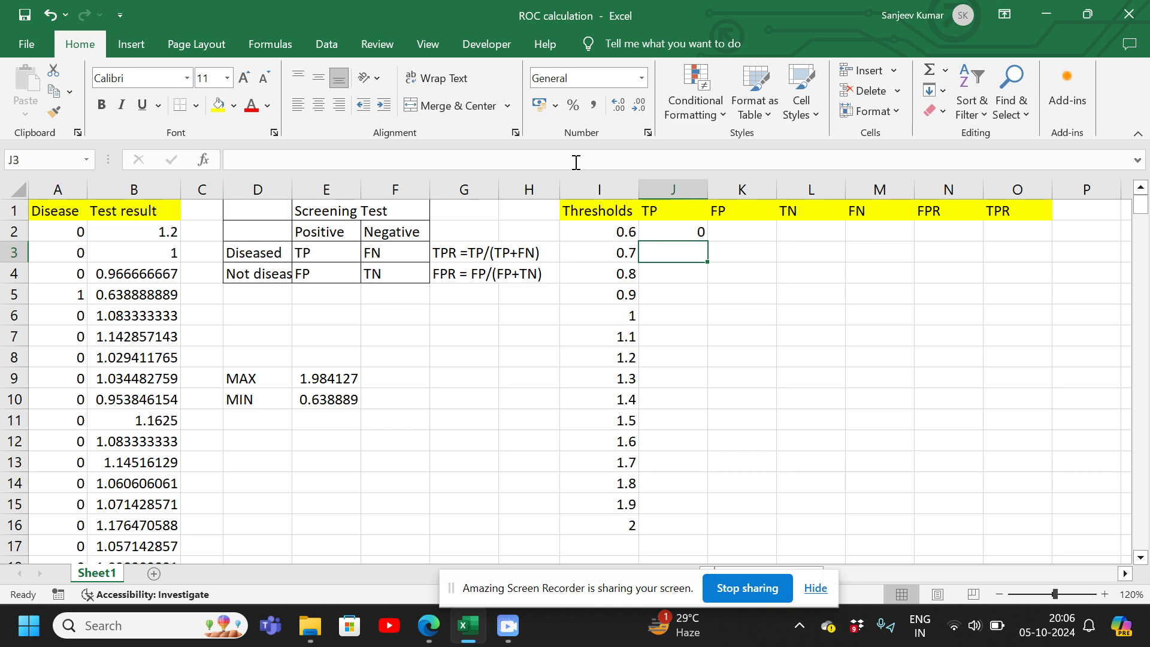
{"action": "left_click", "coordinate": [666, 232]}
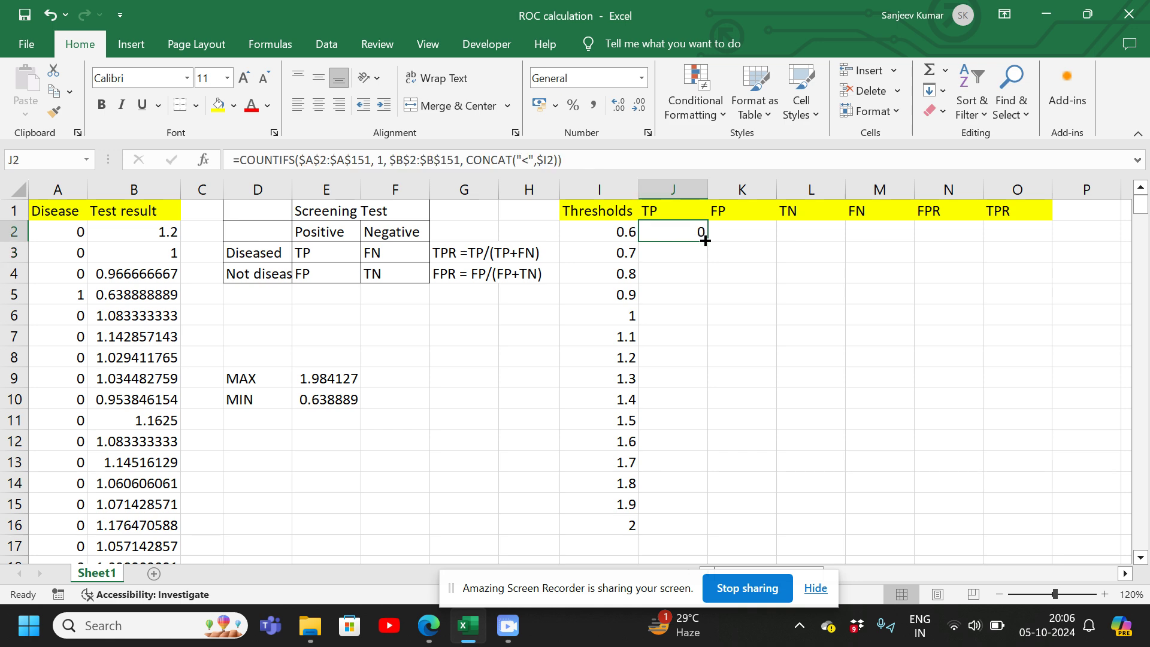
{"action": "left_click_drag", "start_coordinate": [705, 240], "coordinate": [672, 527]}
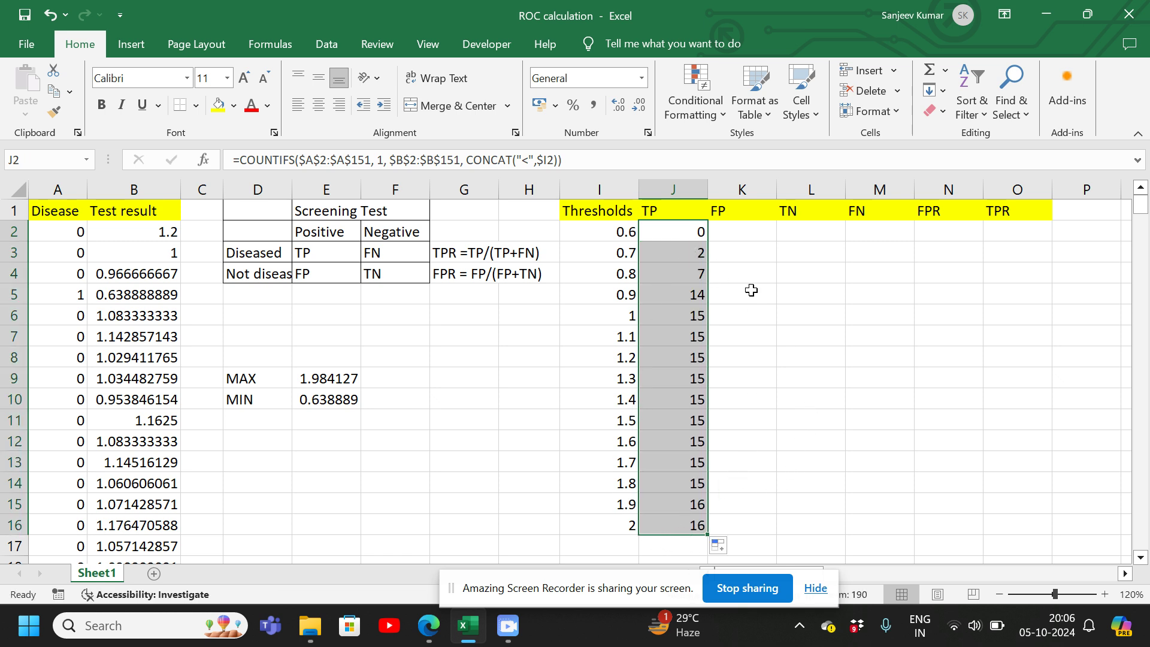
- Copy the TP formula from J2 into K2 under FP
{"action": "left_click", "coordinate": [736, 238]}
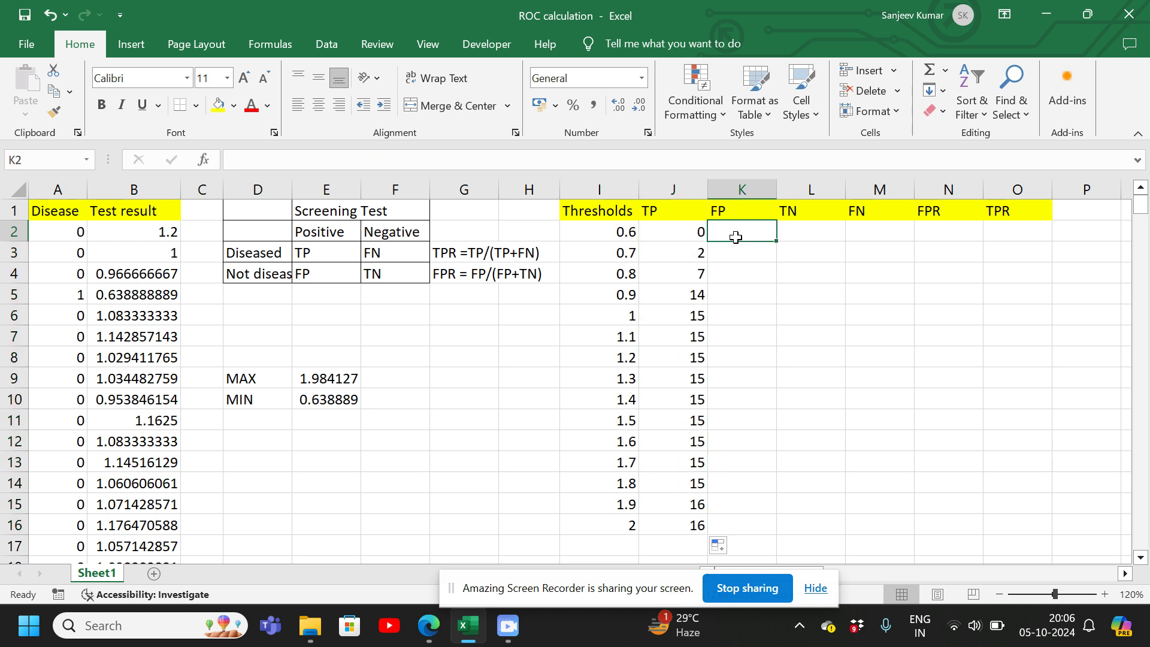
{"action": "left_click", "coordinate": [696, 235]}
{"action": "key", "text": "ctrl+c"}
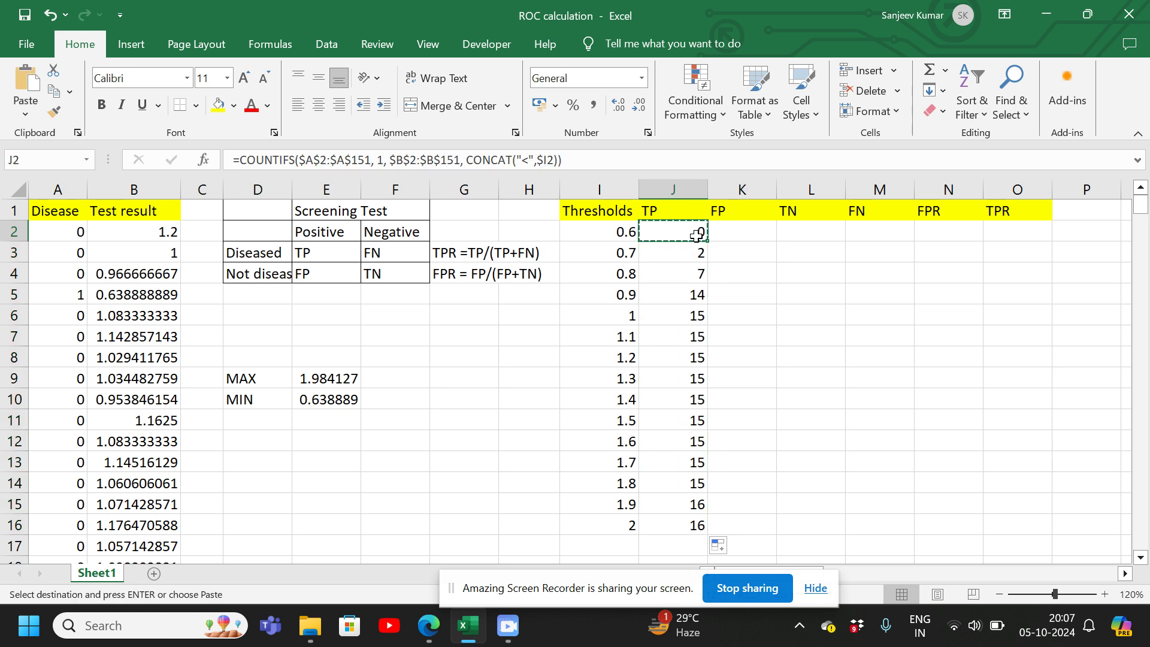
{"action": "left_click", "coordinate": [732, 230]}
{"action": "key", "text": "ctrl+v"}
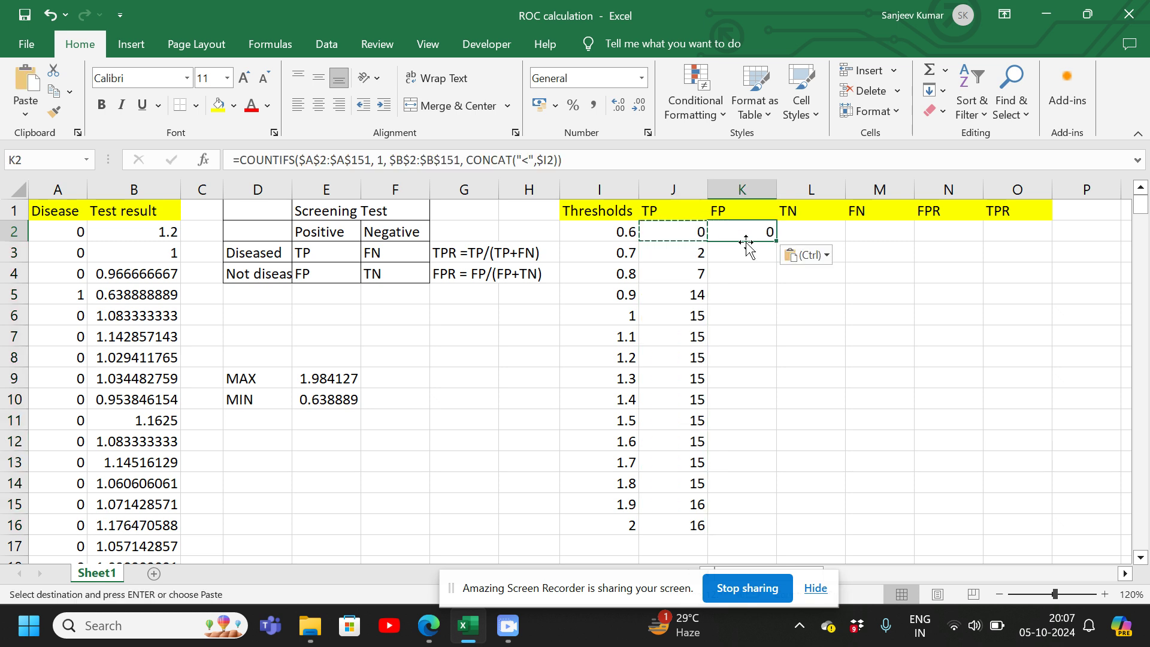
{"action": "left_click", "coordinate": [746, 255]}
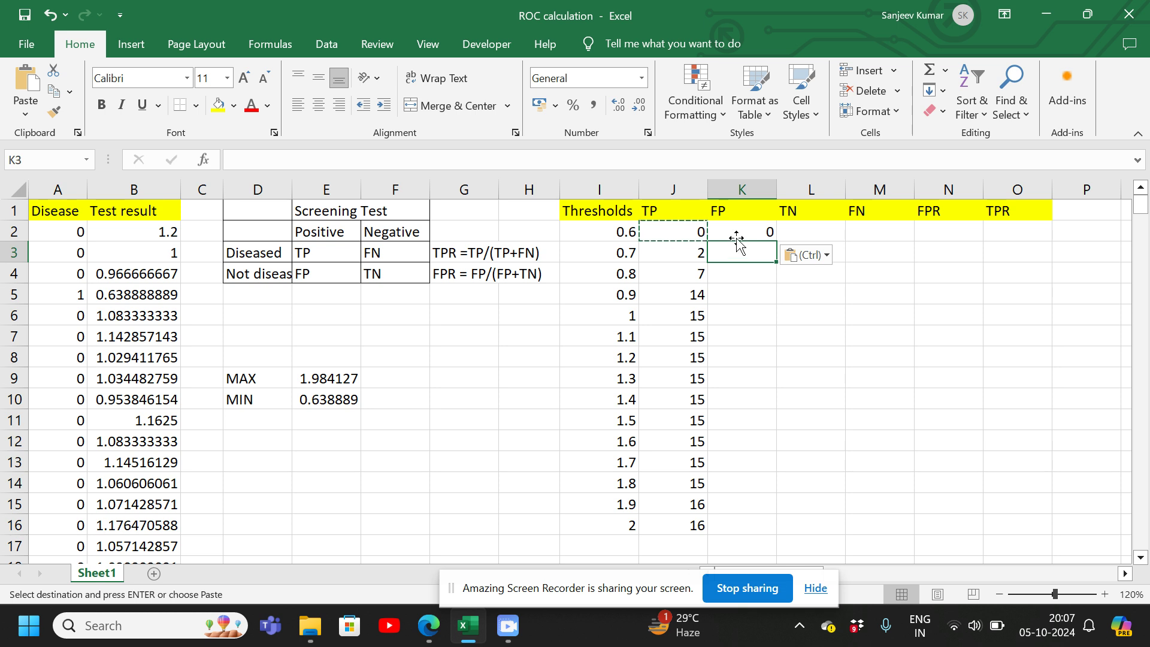
{"action": "left_click", "coordinate": [732, 234]}
- Change the disease criterion in the K2 formula to 0 so that it counts false positives
{"action": "left_click", "coordinate": [323, 276]}
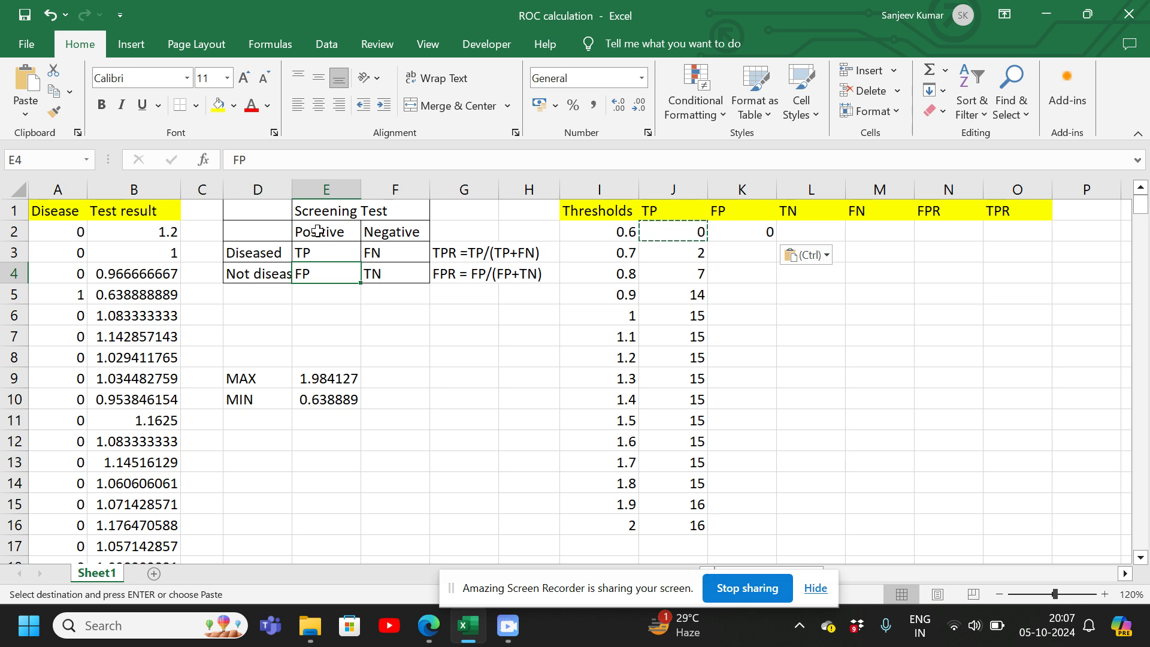
{"action": "left_click", "coordinate": [725, 236]}
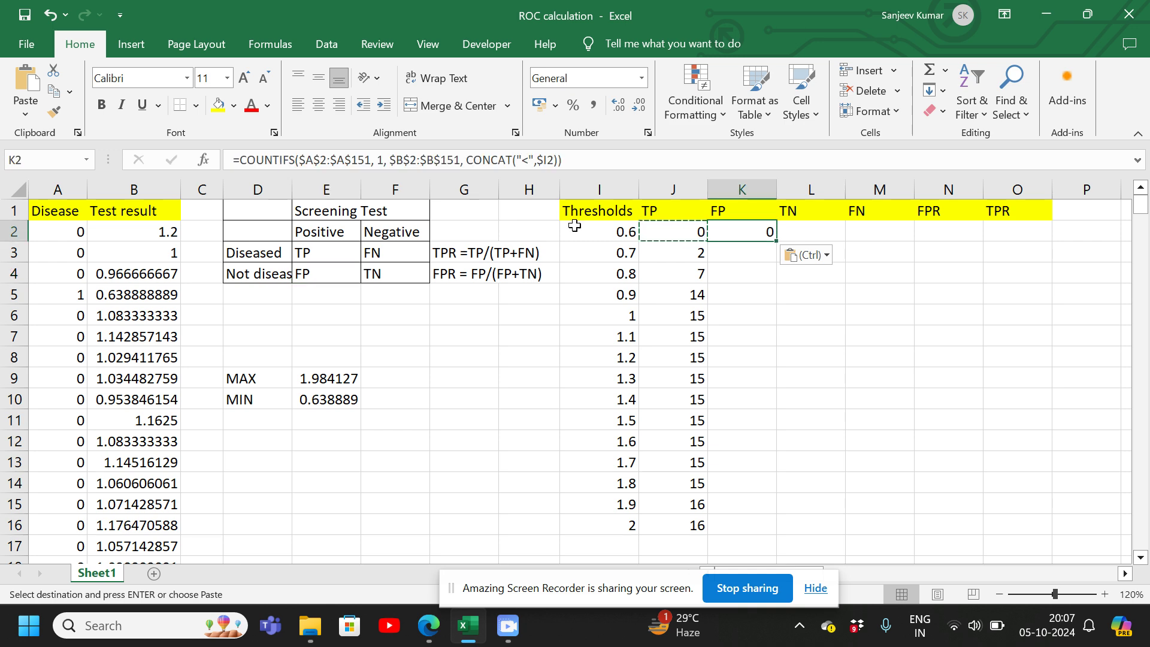
{"action": "left_click", "coordinate": [384, 165]}
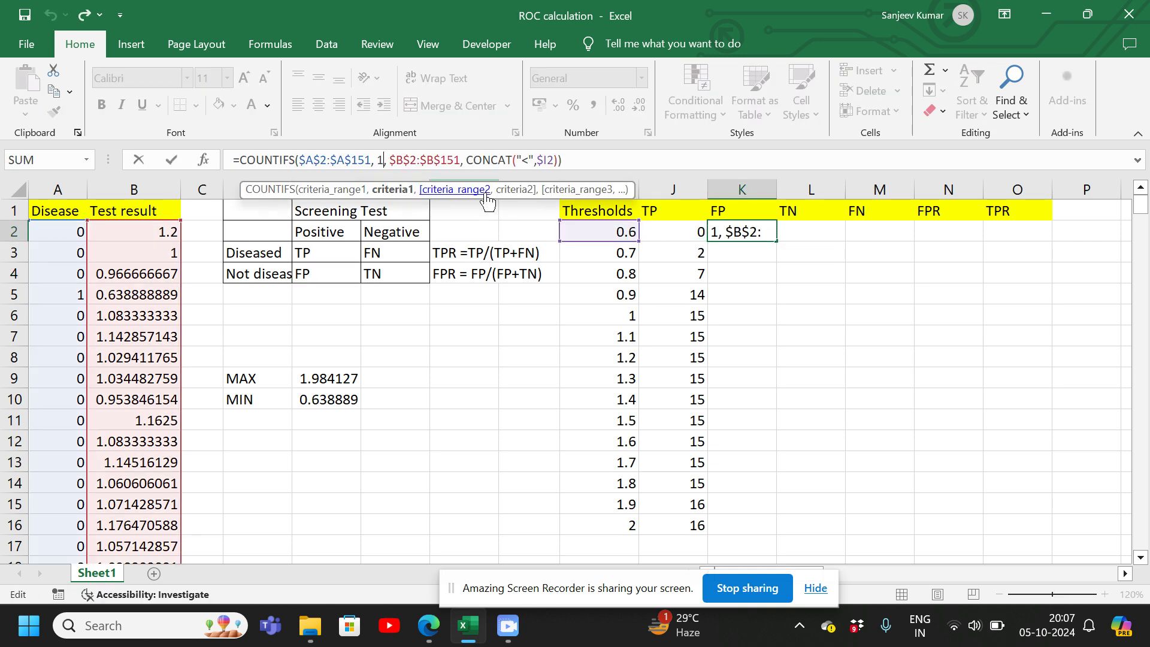
{"action": "key", "text": "BackSpace"}
{"action": "type", "text": "0"}
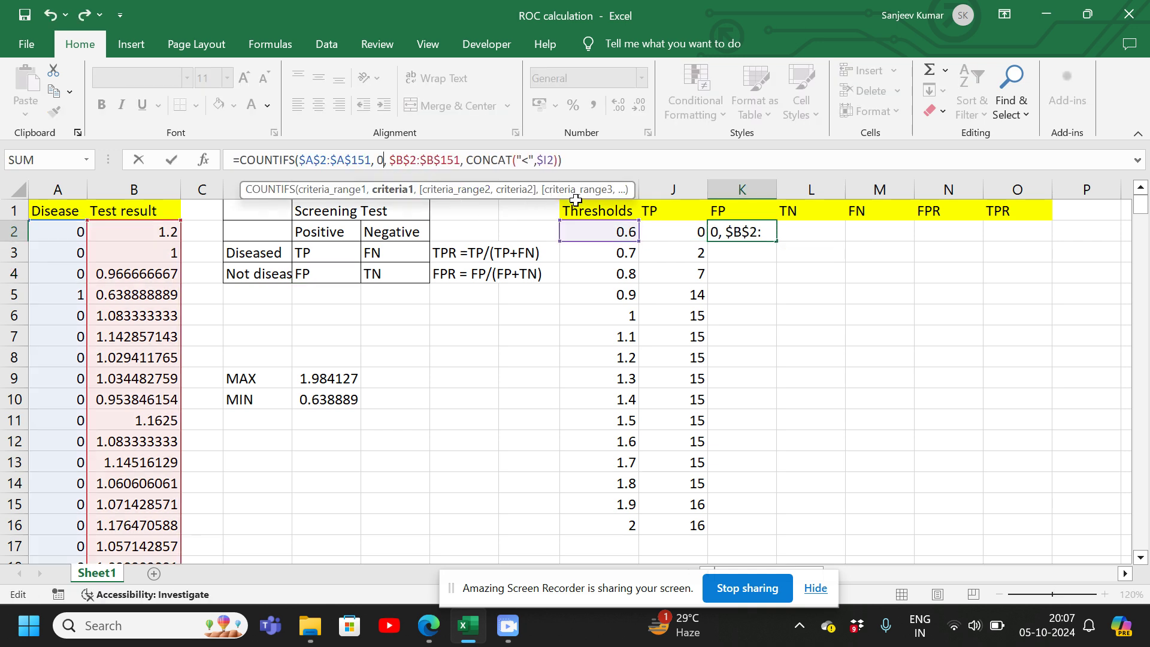
{"action": "left_click", "coordinate": [569, 162]}
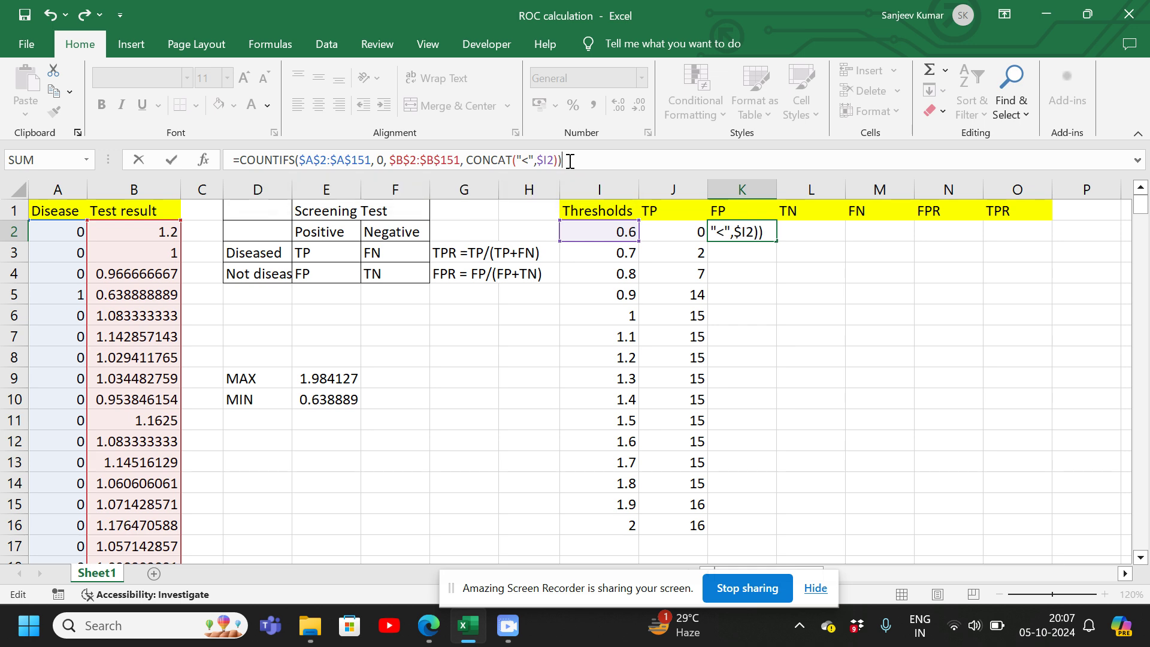
{"action": "key", "text": "Return"}
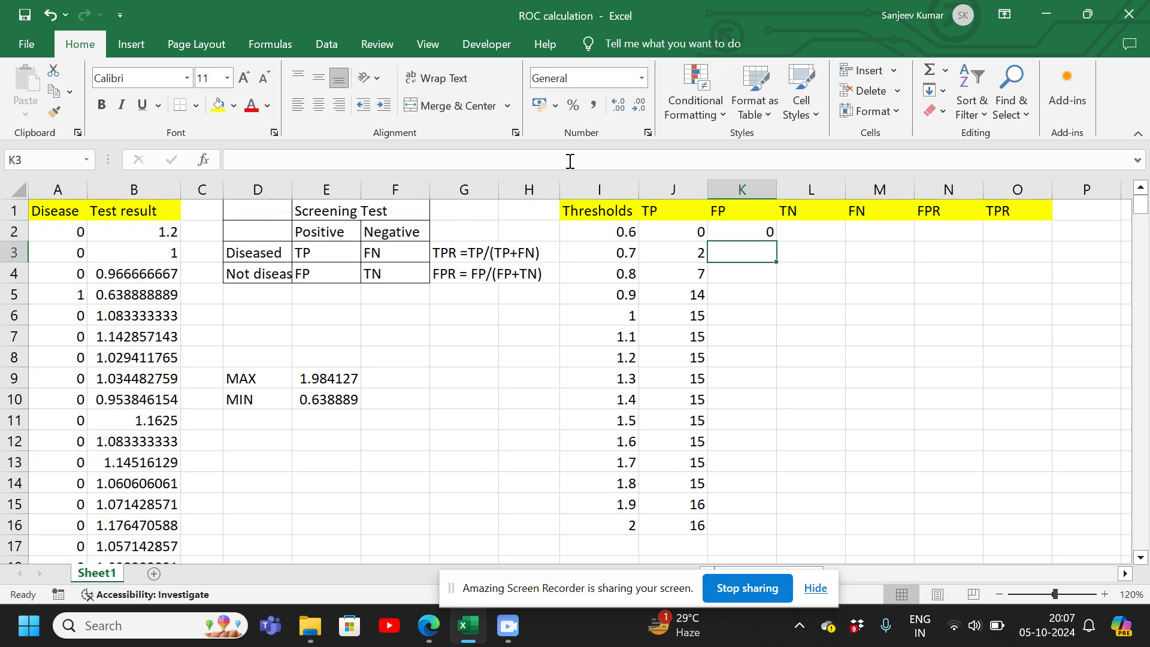
- Fill the FP formula from K2 down through K16
{"action": "left_click", "coordinate": [739, 228]}
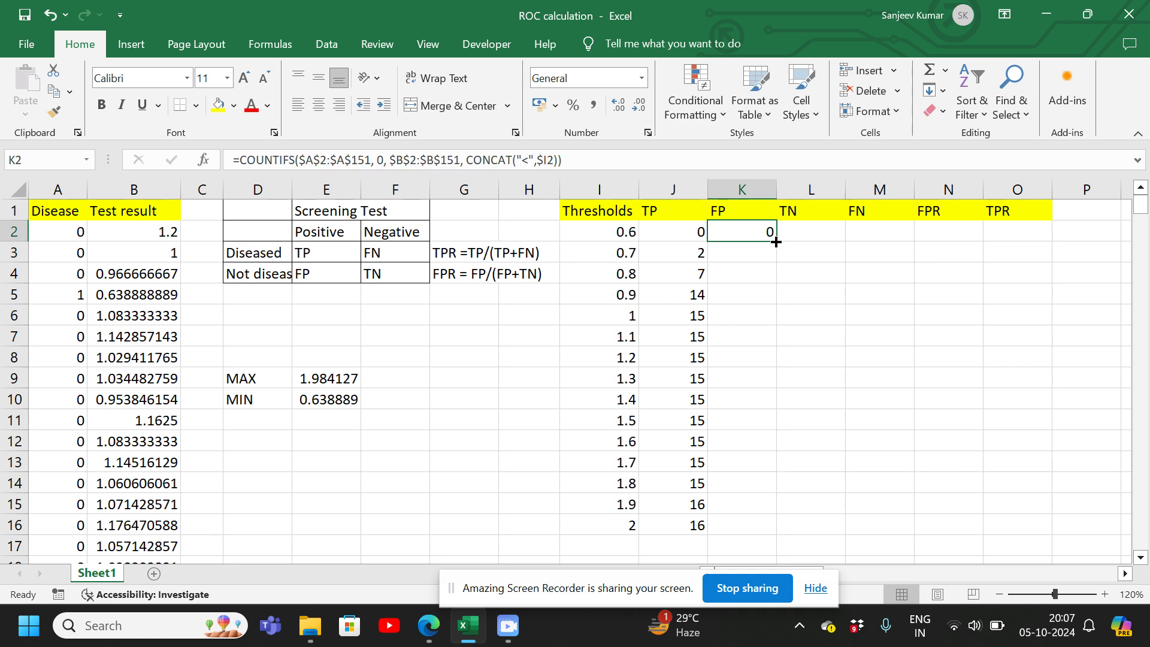
{"action": "left_click_drag", "start_coordinate": [776, 242], "coordinate": [763, 329]}
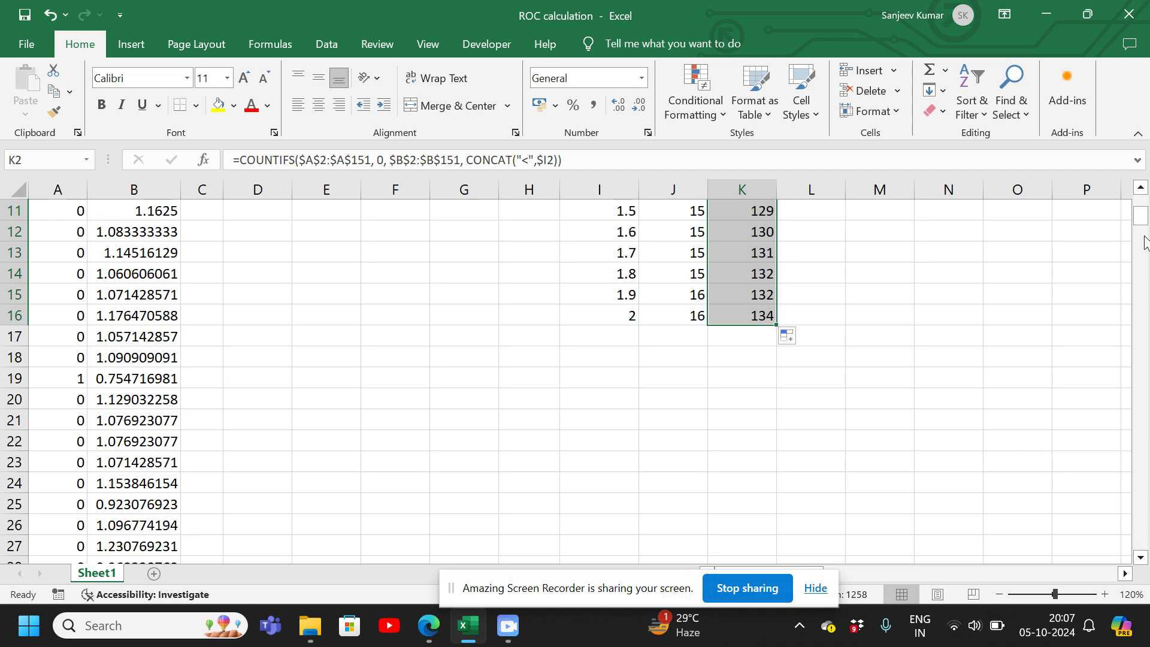
{"action": "left_click_drag", "start_coordinate": [1140, 217], "coordinate": [1140, 195]}
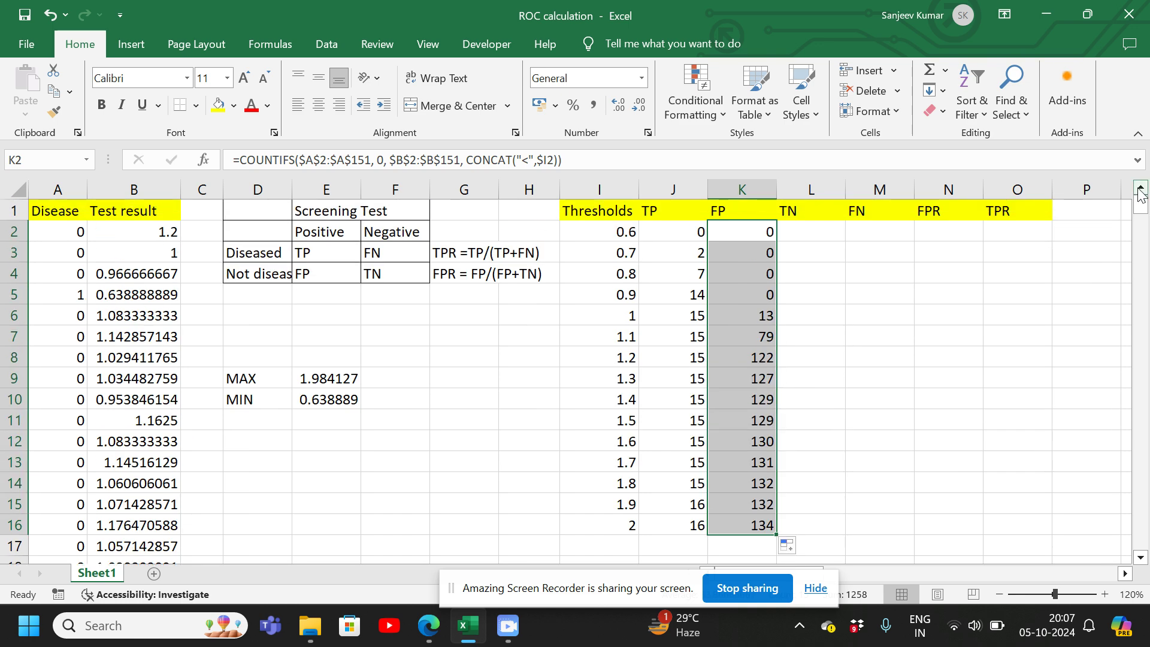
- Copy the FP formula from K2 into L2 under TN
{"action": "left_click", "coordinate": [807, 226]}
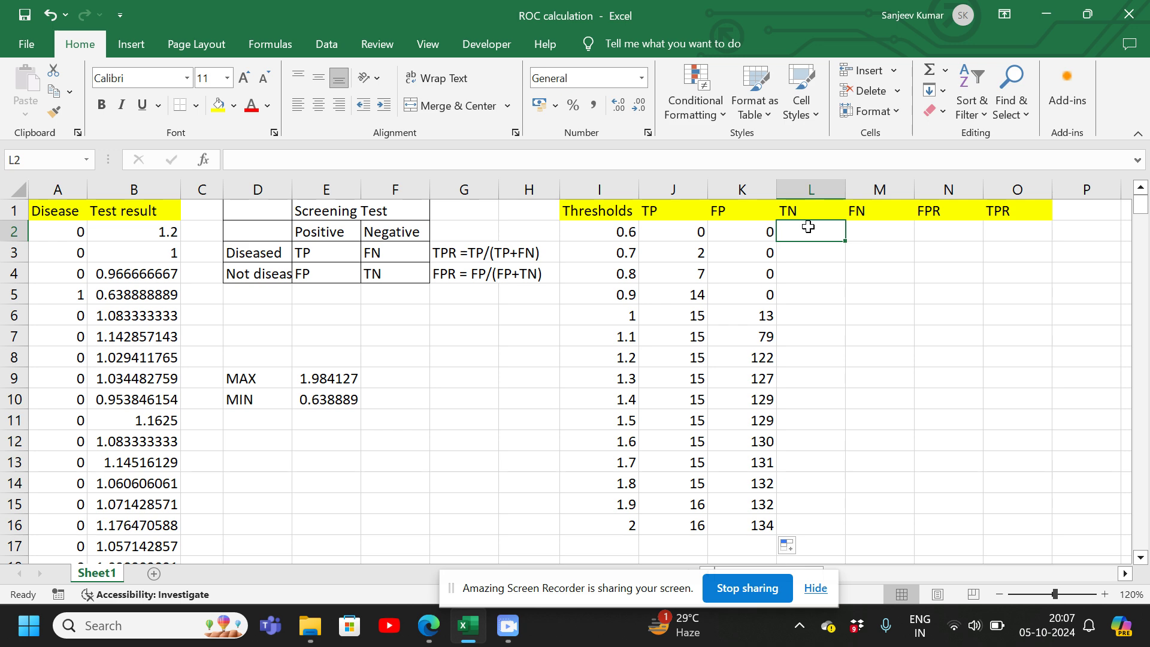
{"action": "left_click", "coordinate": [745, 232]}
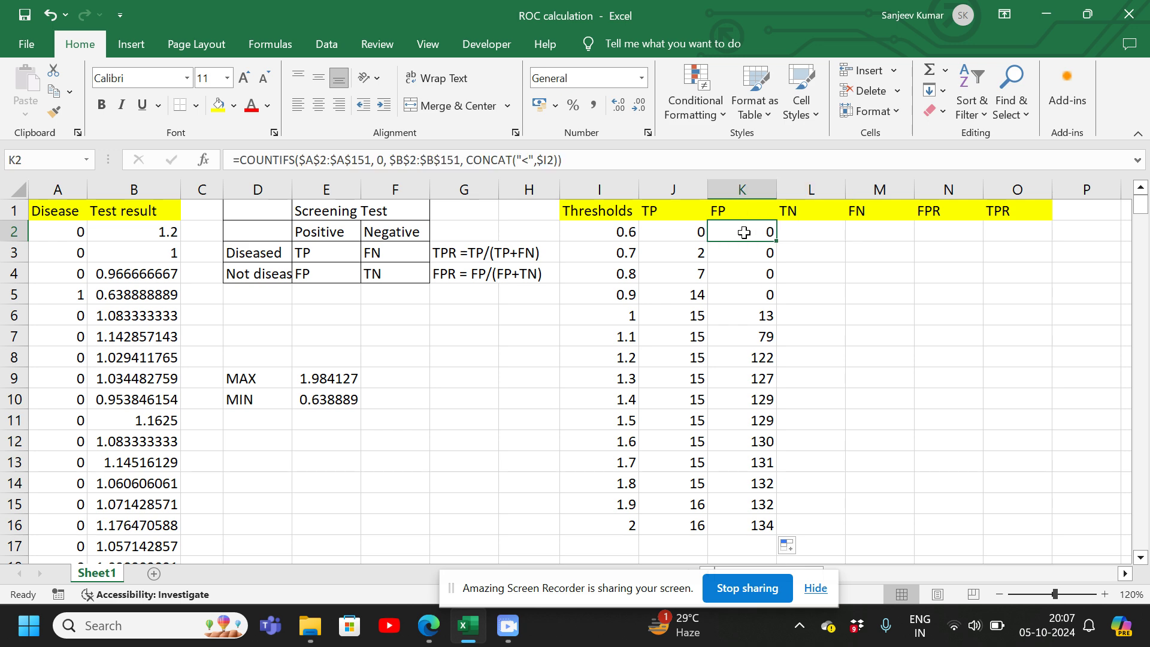
{"action": "key", "text": "ctrl+c"}
{"action": "key", "text": "Right"}
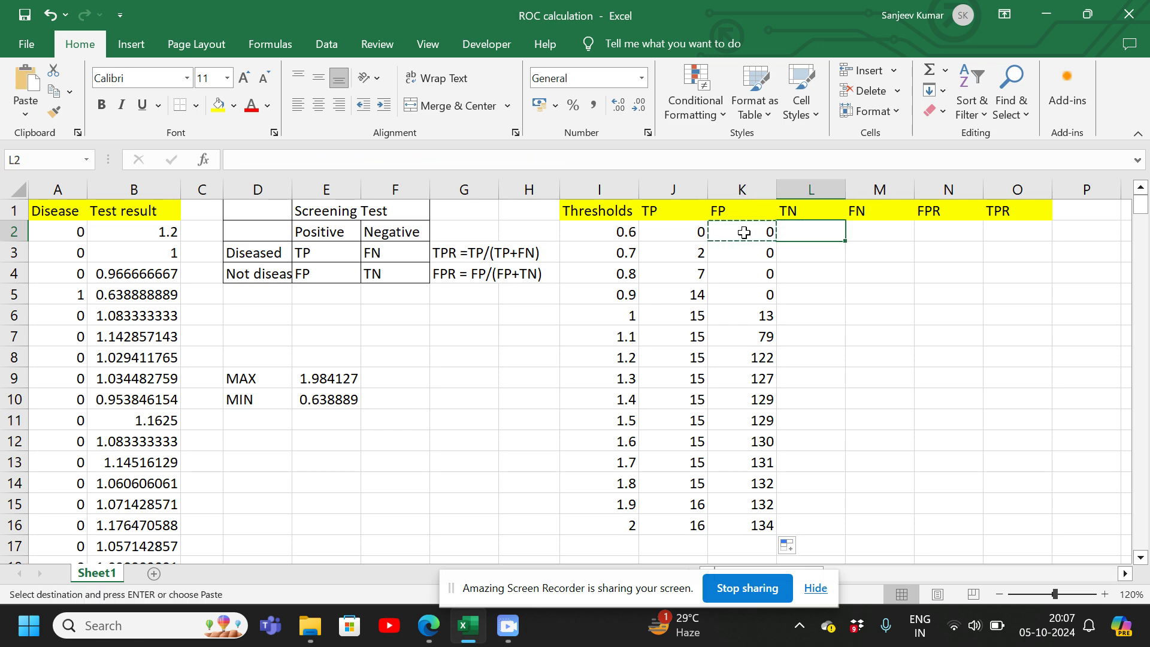
{"action": "key", "text": "ctrl+v"}
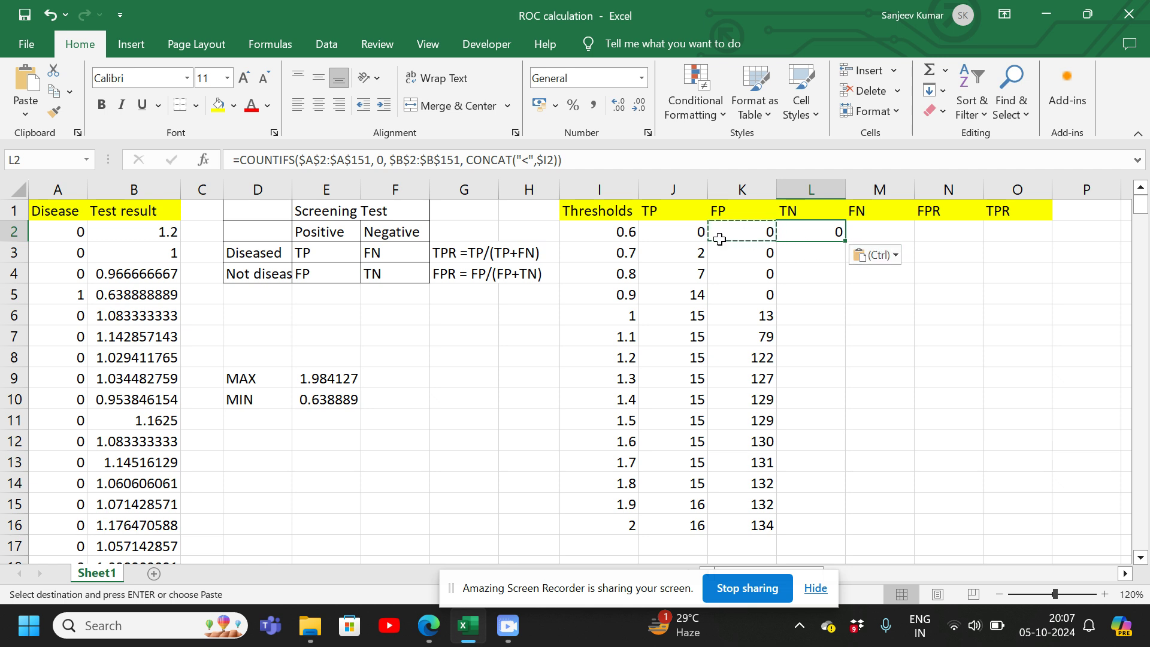
- Change the comparison operator in the L2 formula to ">=" and fill the TN formula down through L16
{"action": "left_click", "coordinate": [384, 275]}
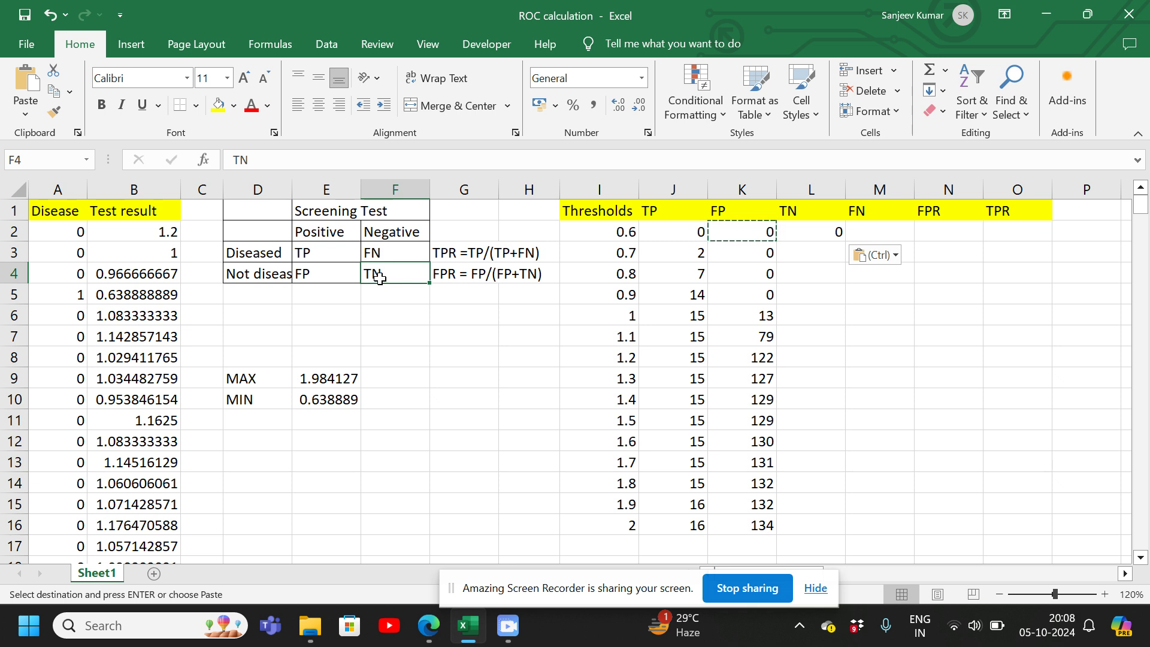
{"action": "left_click", "coordinate": [808, 235]}
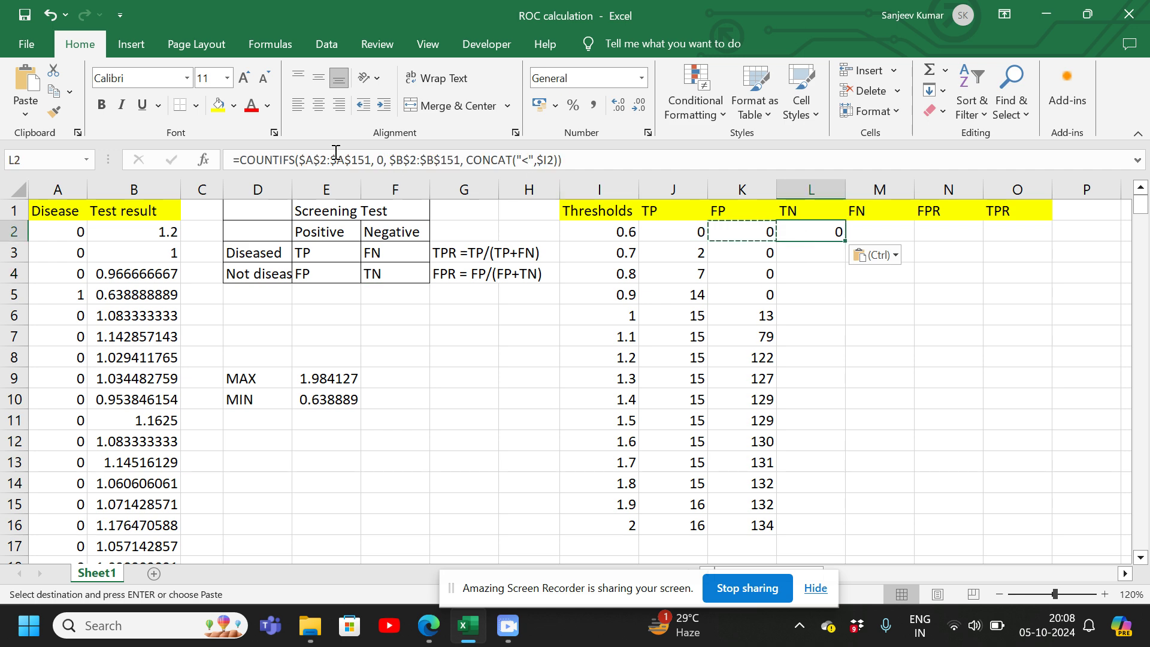
{"action": "left_click", "coordinate": [385, 163]}
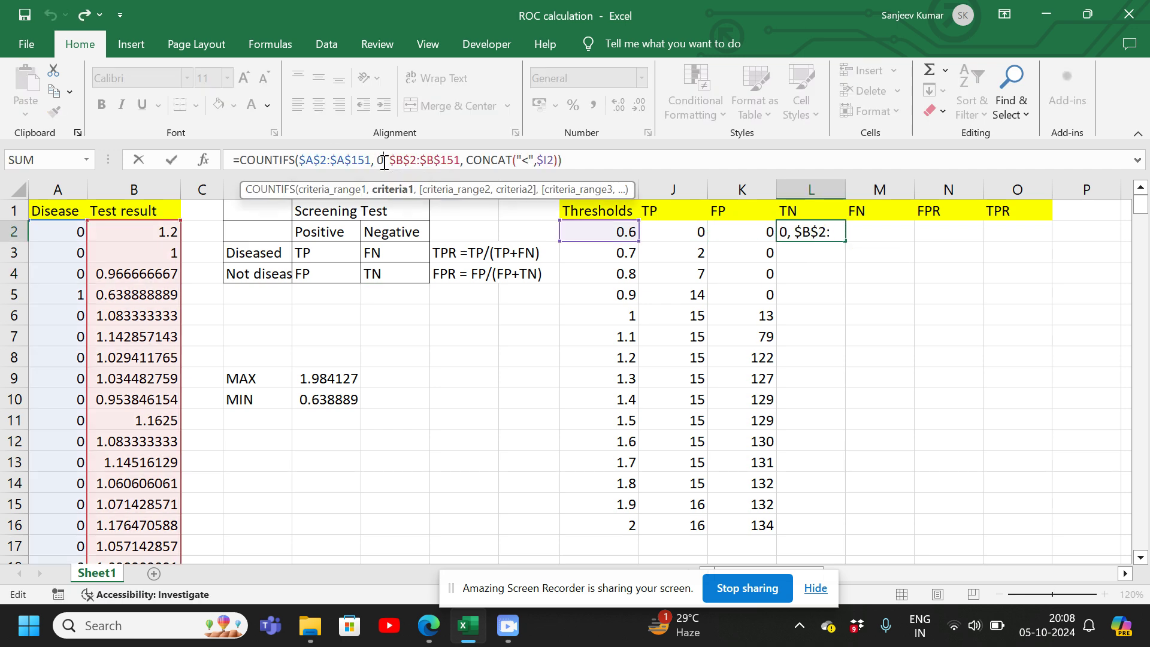
{"action": "left_click", "coordinate": [529, 162]}
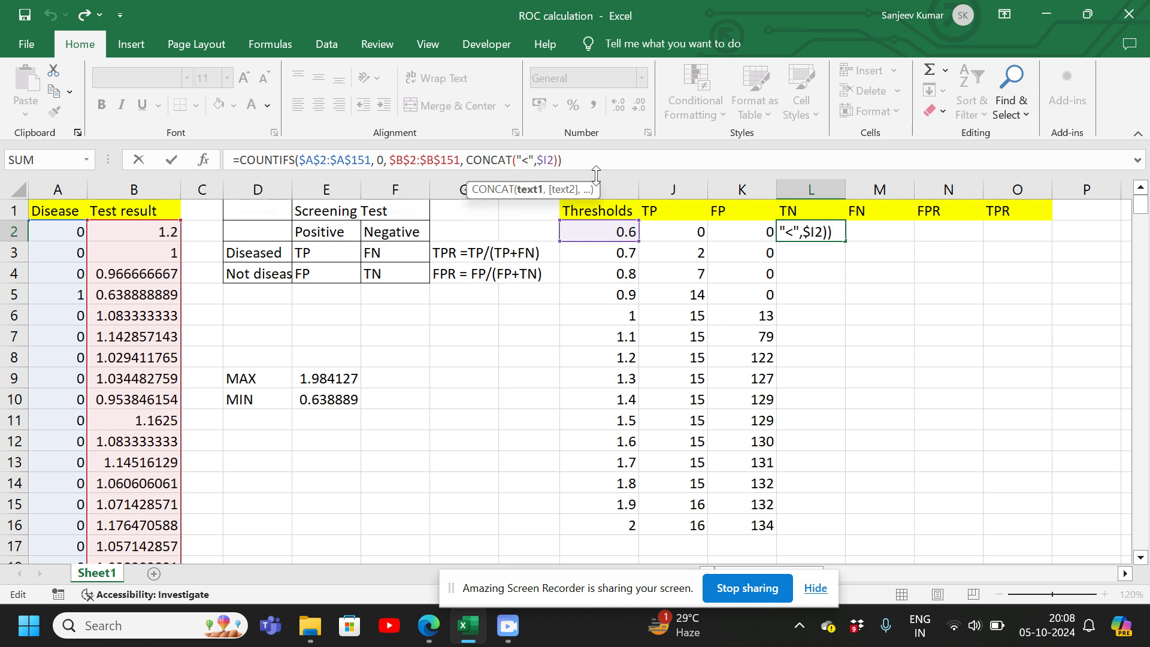
{"action": "key", "text": "BackSpace"}
{"action": "type", "text": ">="}
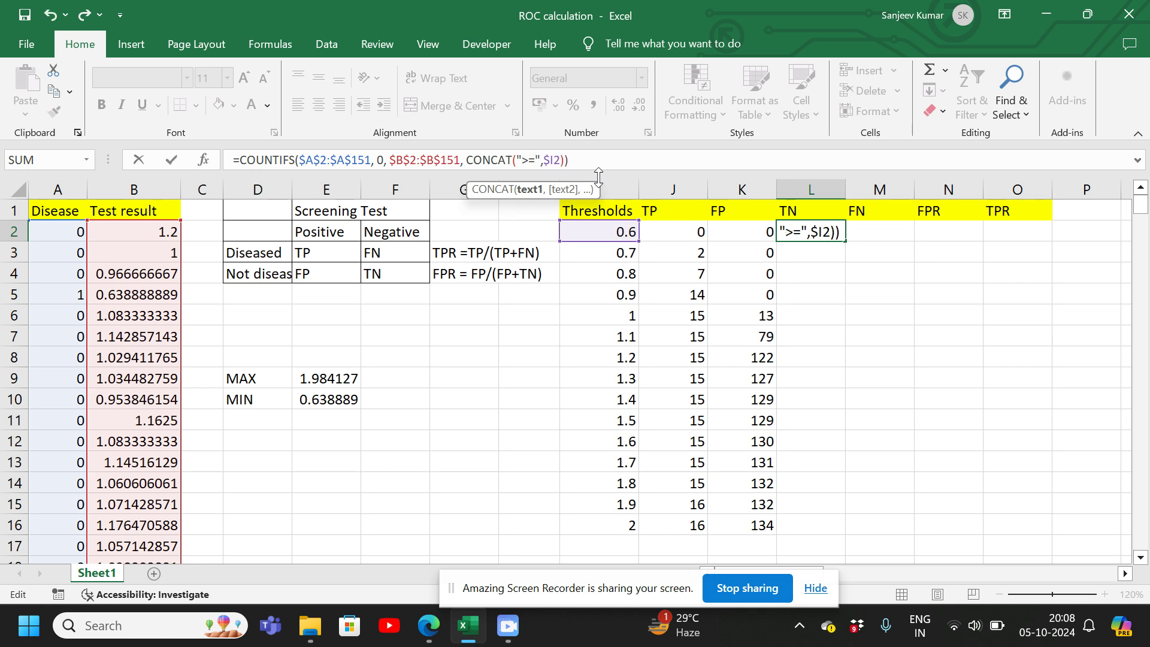
{"action": "left_click", "coordinate": [584, 166]}
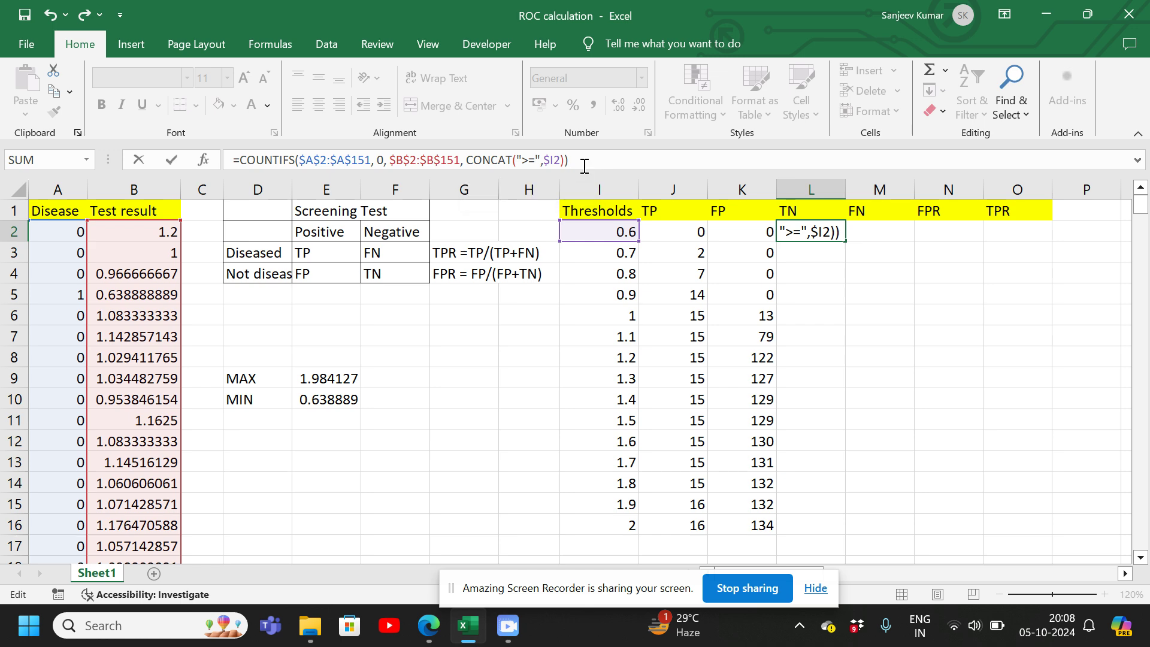
{"action": "key", "text": "Return"}
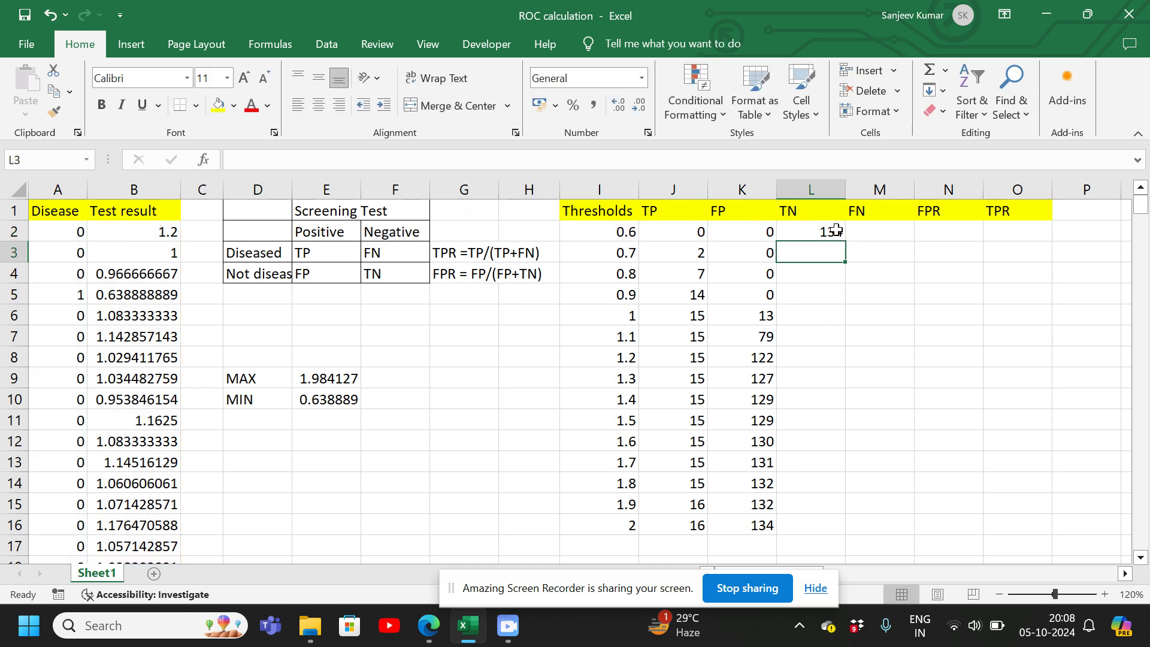
{"action": "left_click", "coordinate": [836, 229]}
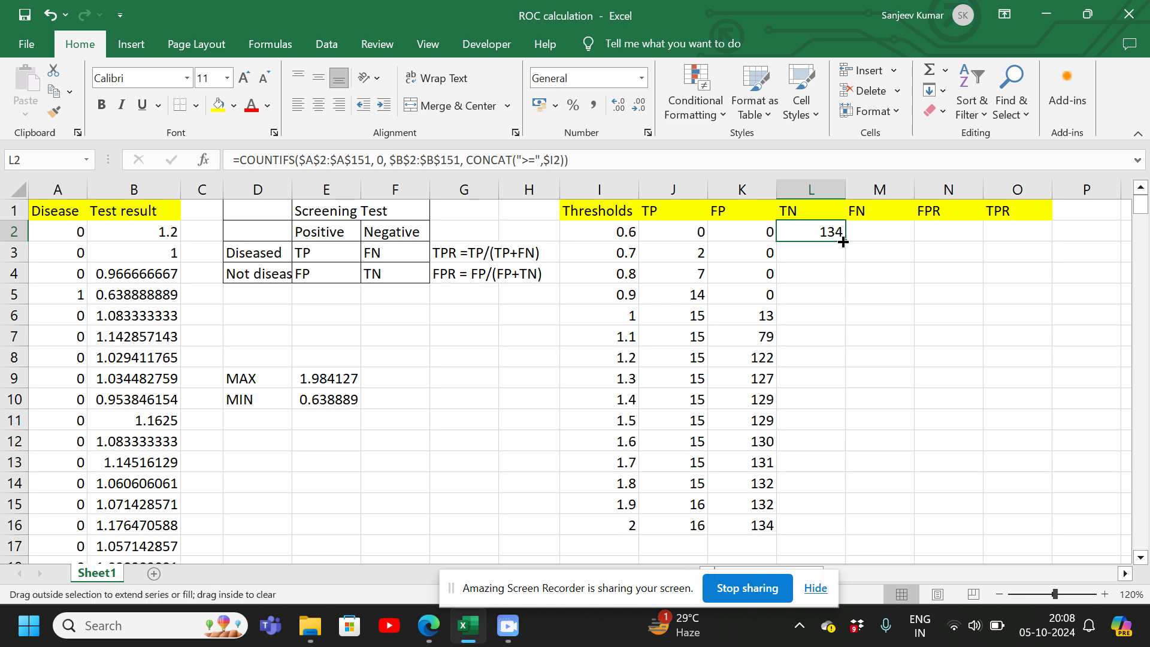
{"action": "left_click_drag", "start_coordinate": [843, 241], "coordinate": [808, 527]}
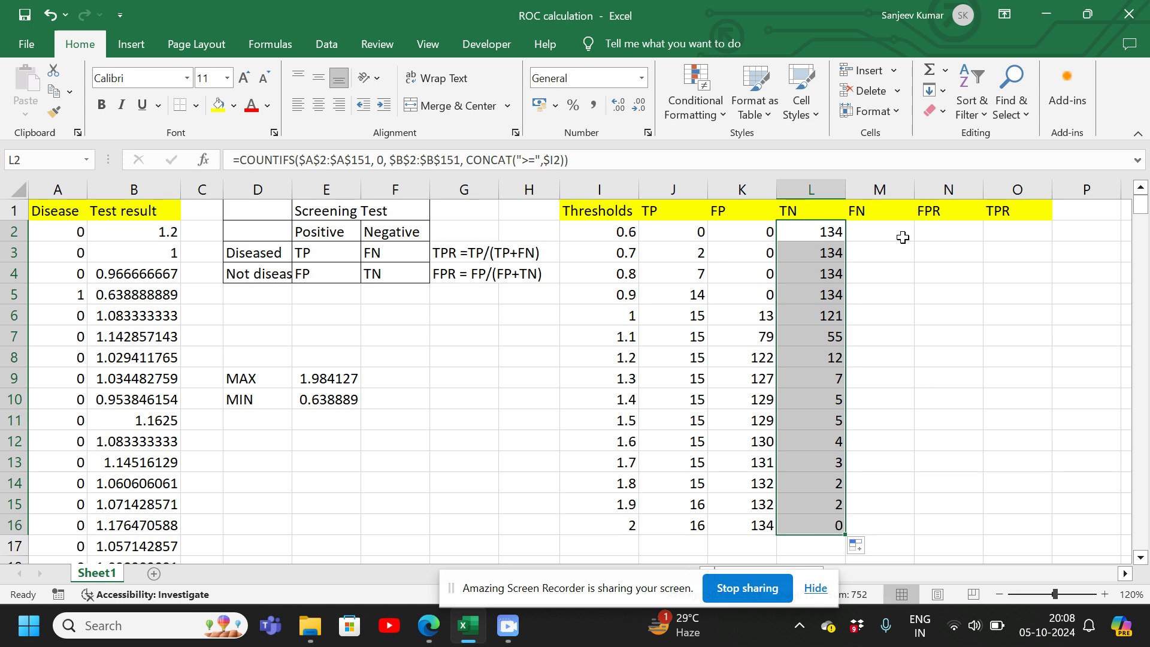
- Copy the TN formula from L2 into M2 under FN
{"action": "left_click", "coordinate": [875, 232]}
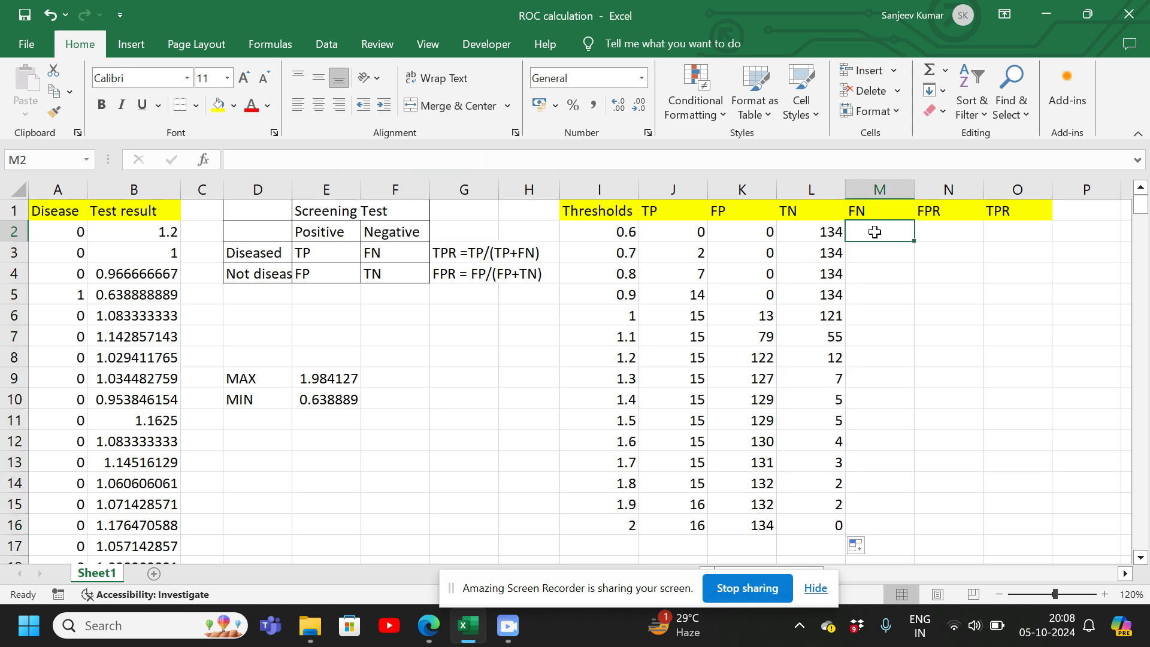
{"action": "left_click", "coordinate": [826, 233]}
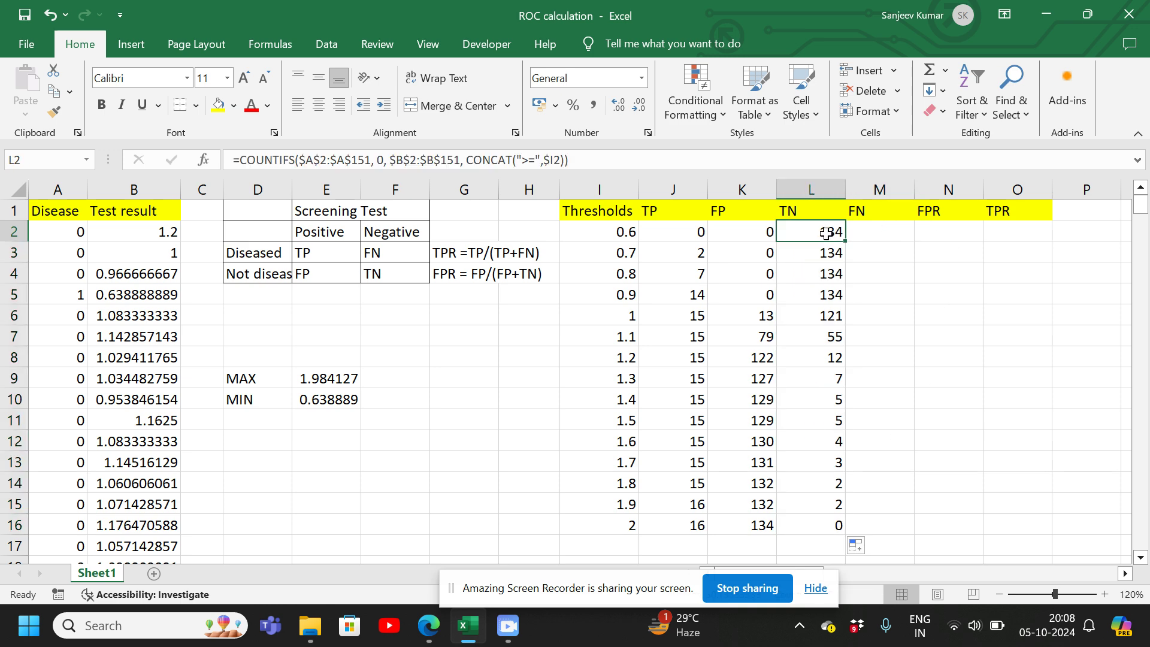
{"action": "key", "text": "ctrl+c"}
{"action": "left_click", "coordinate": [860, 233]}
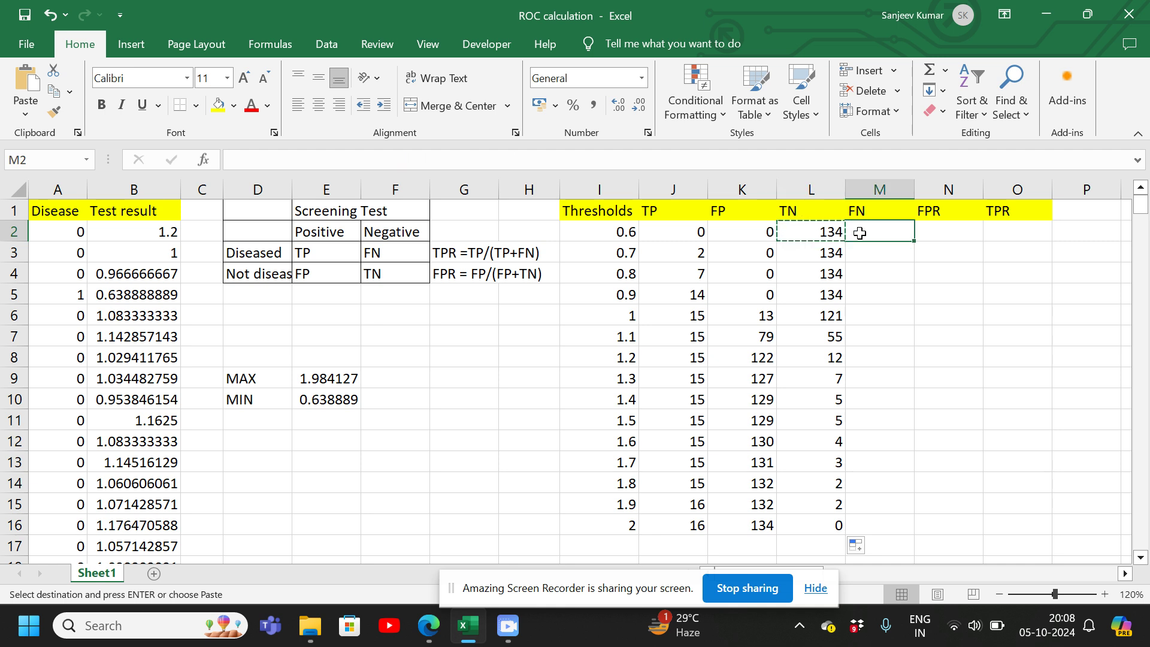
{"action": "key", "text": "ctrl+v"}
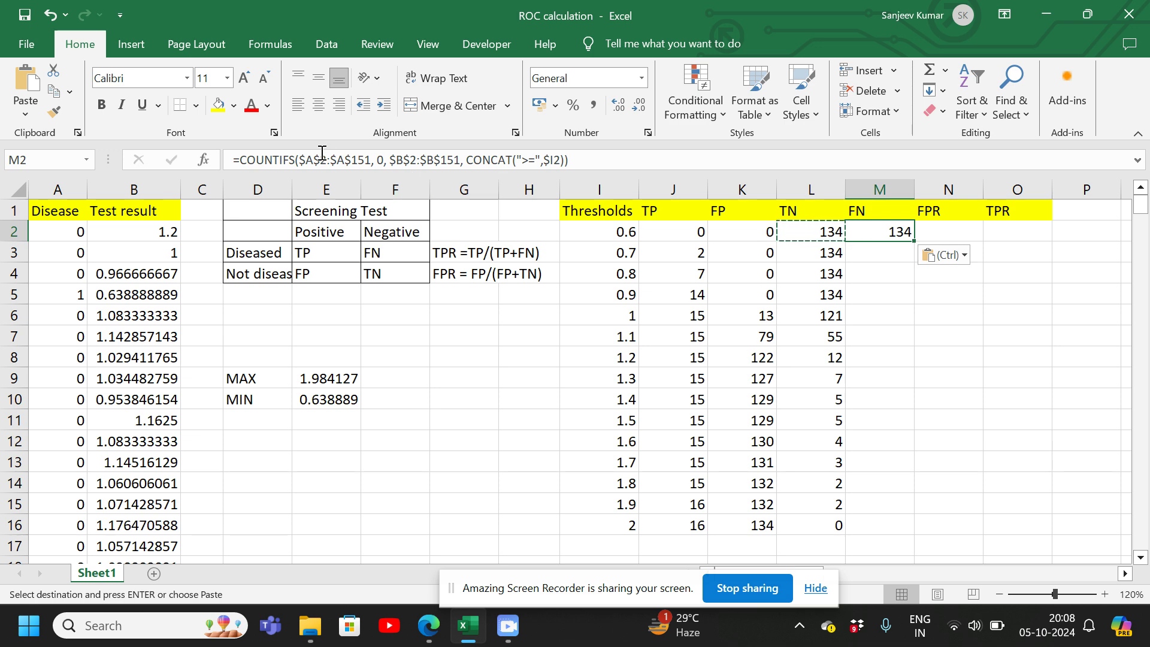
- Change the disease criterion in the M2 formula to 1 and fill the FN formula down through M16
{"action": "left_click", "coordinate": [381, 161]}
{"action": "key", "text": "Delete"}
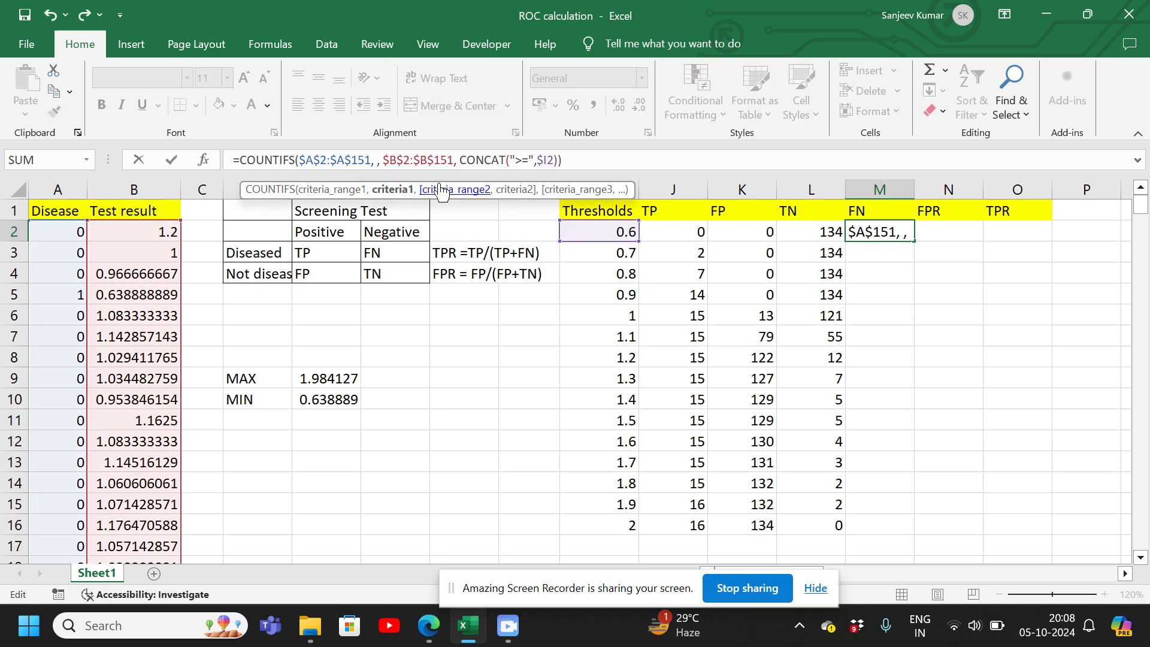
{"action": "type", "text": "1"}
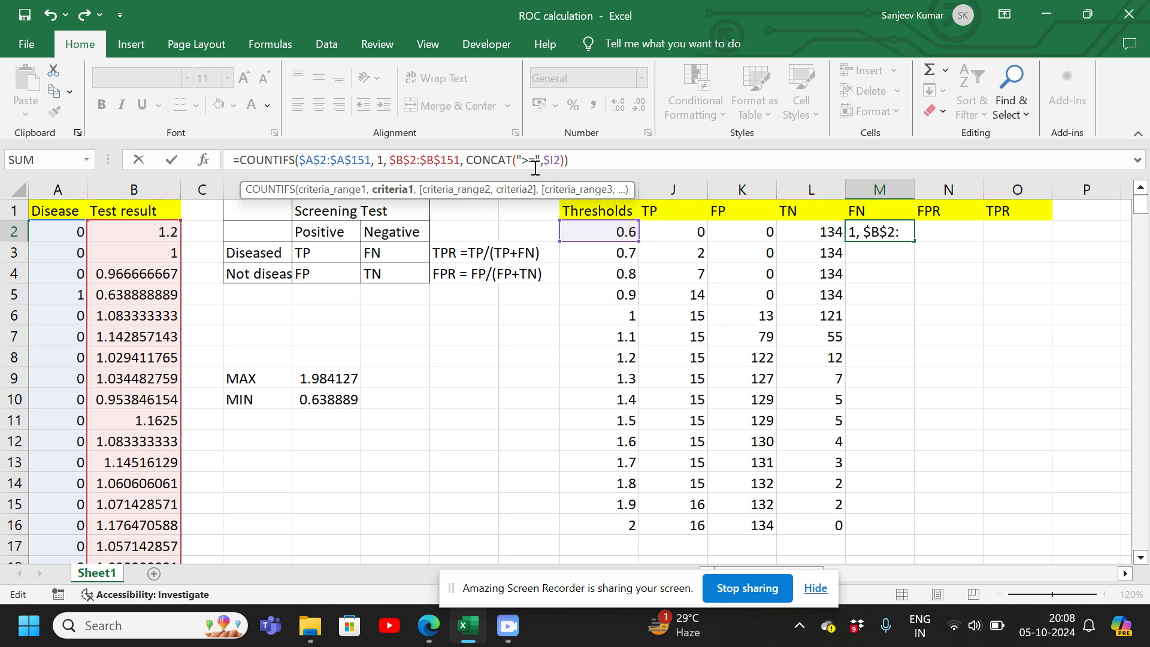
{"action": "left_click", "coordinate": [581, 161]}
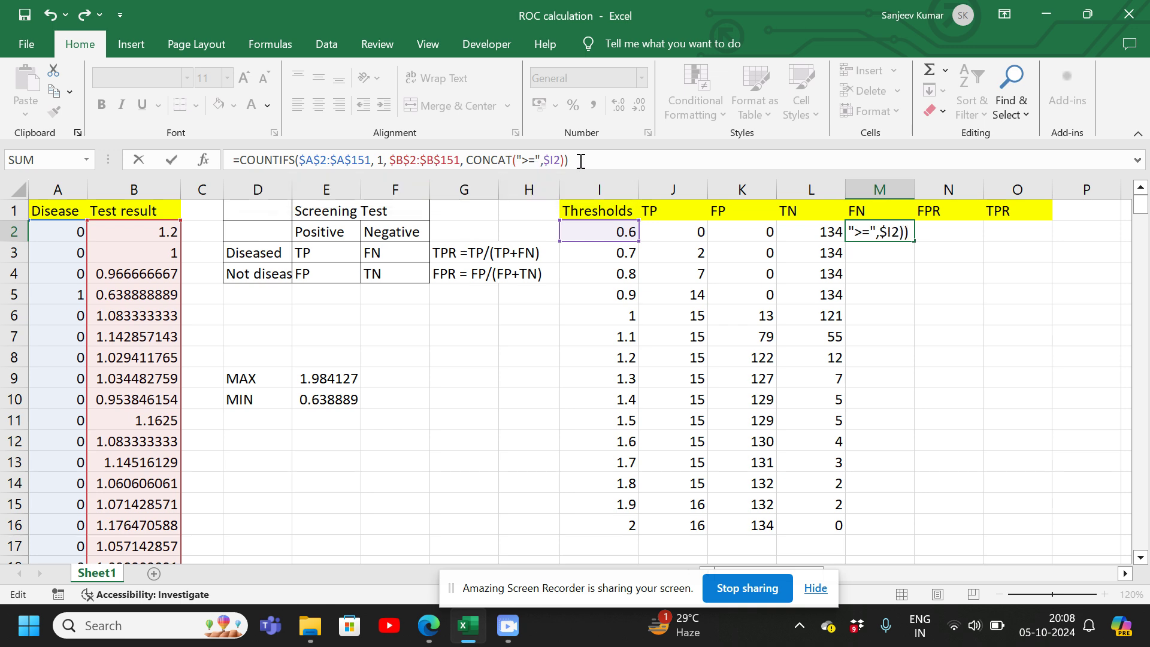
{"action": "key", "text": "Return"}
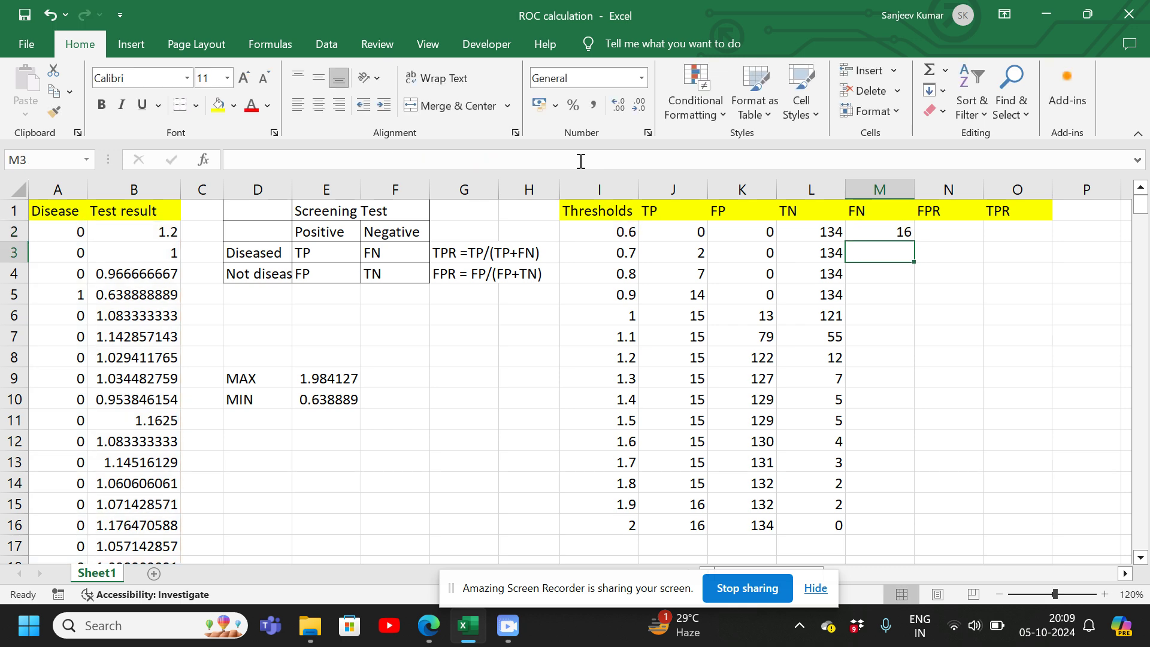
{"action": "left_click", "coordinate": [883, 232]}
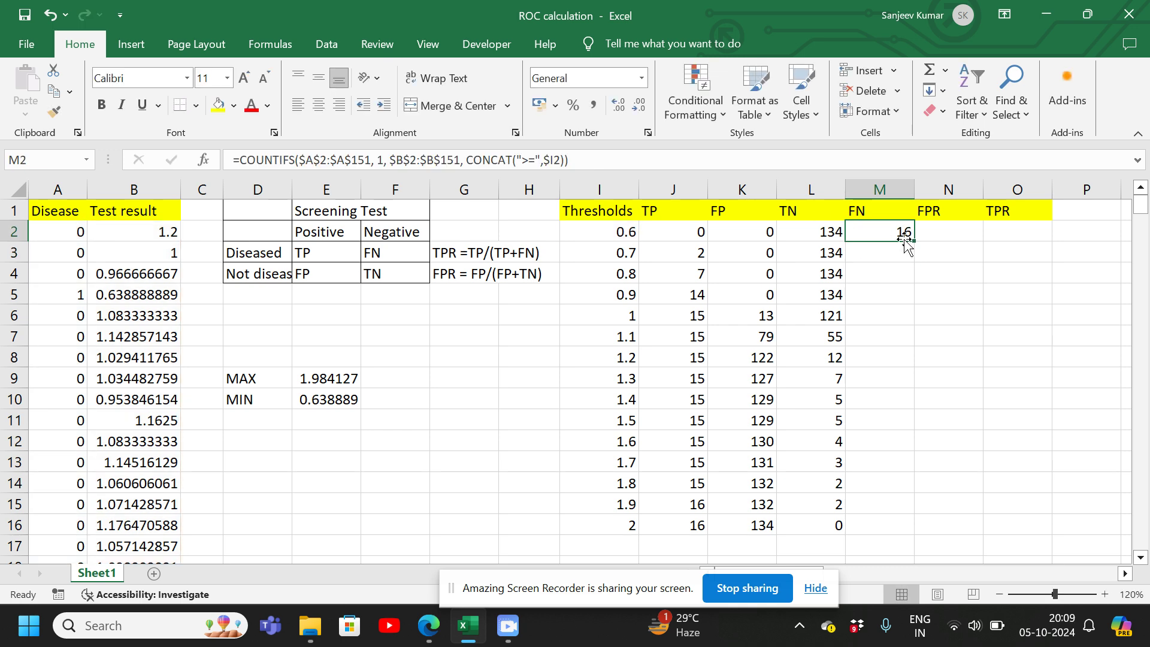
{"action": "left_click_drag", "start_coordinate": [913, 243], "coordinate": [863, 526]}
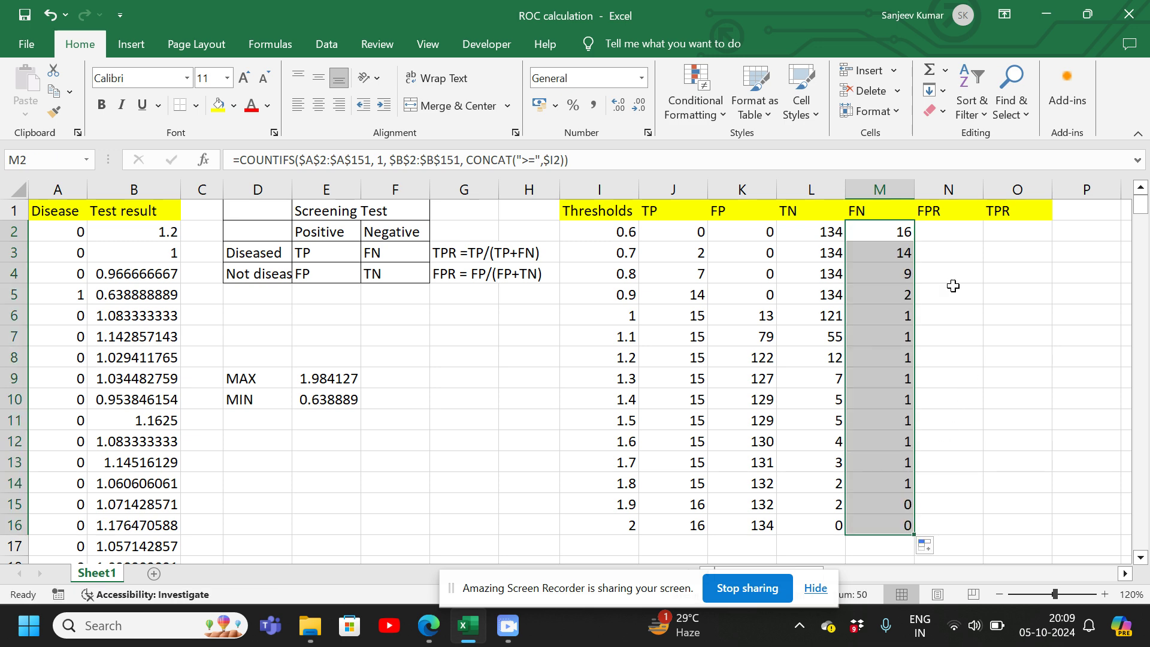
- Enter the FPR formula =K2/(K2+L2) in N2 and fill it down through N16
{"action": "left_click", "coordinate": [936, 237]}
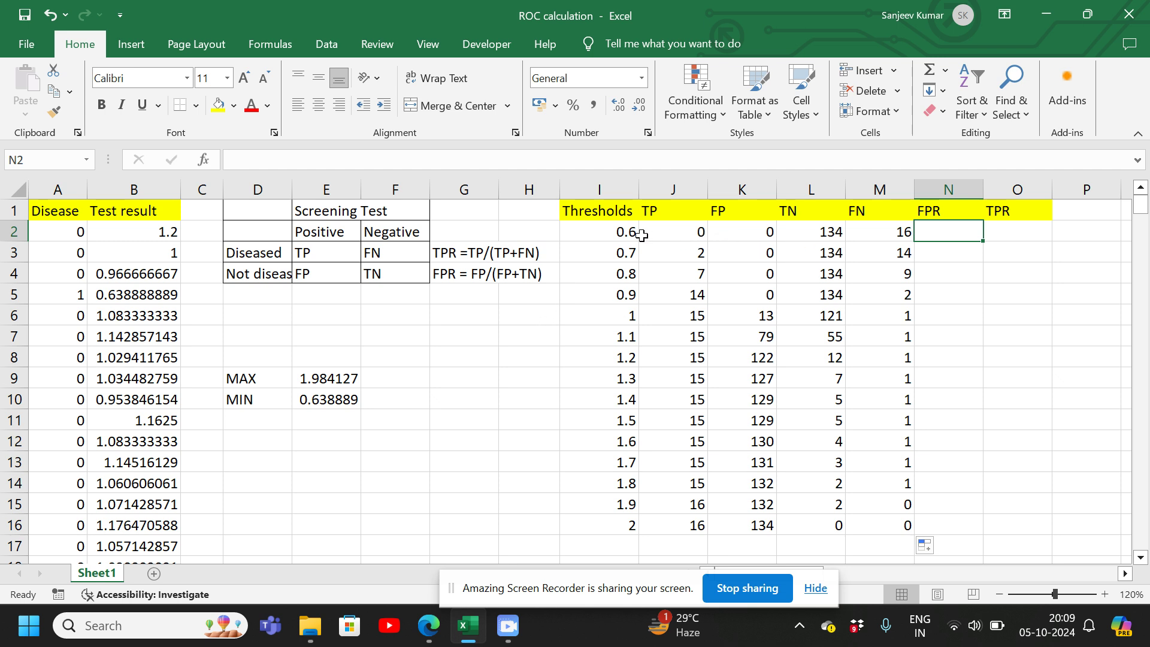
{"action": "type", "text": "="}
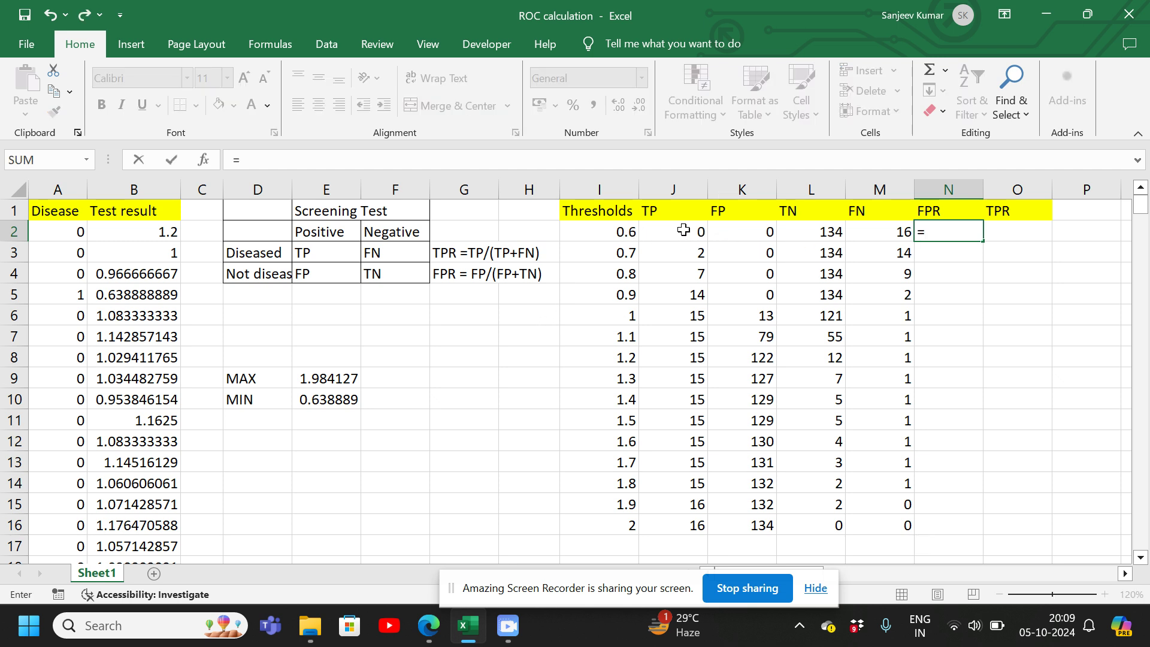
{"action": "left_click", "coordinate": [737, 233]}
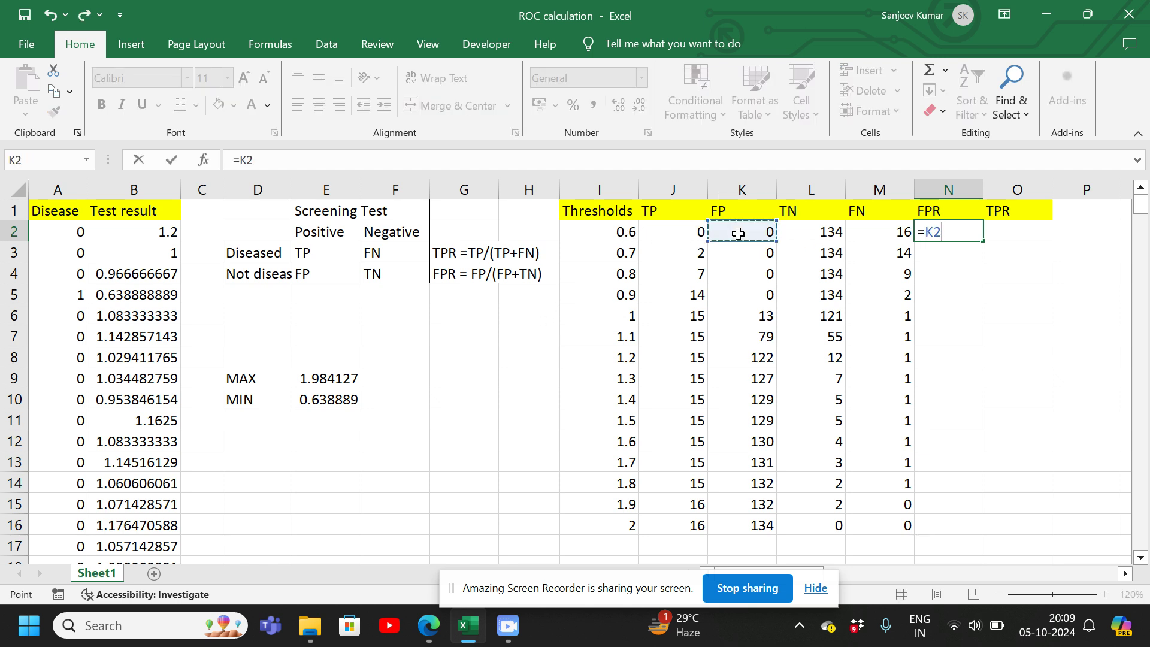
{"action": "type", "text": "/("}
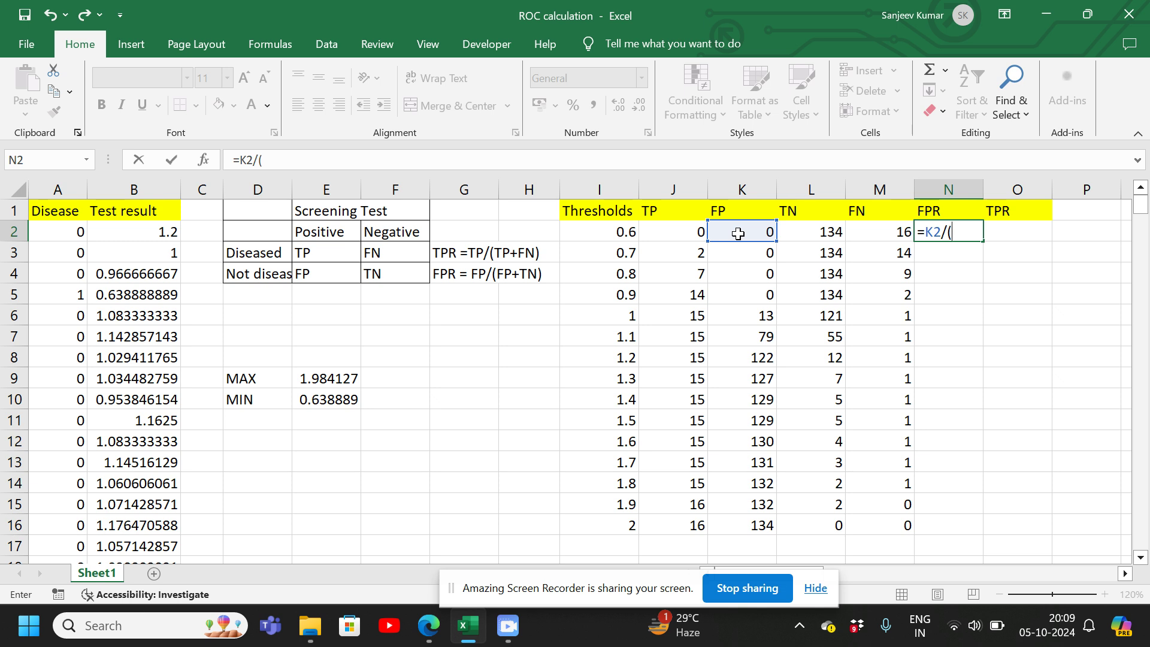
{"action": "left_click", "coordinate": [738, 233]}
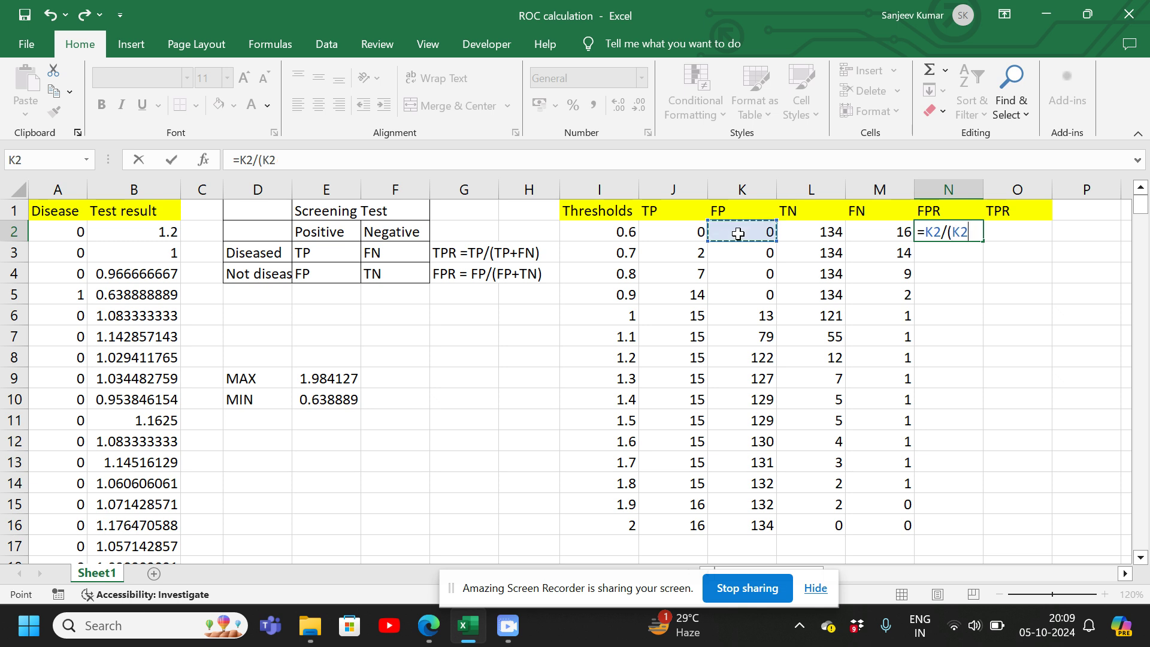
{"action": "type", "text": "+"}
{"action": "left_click", "coordinate": [800, 235]}
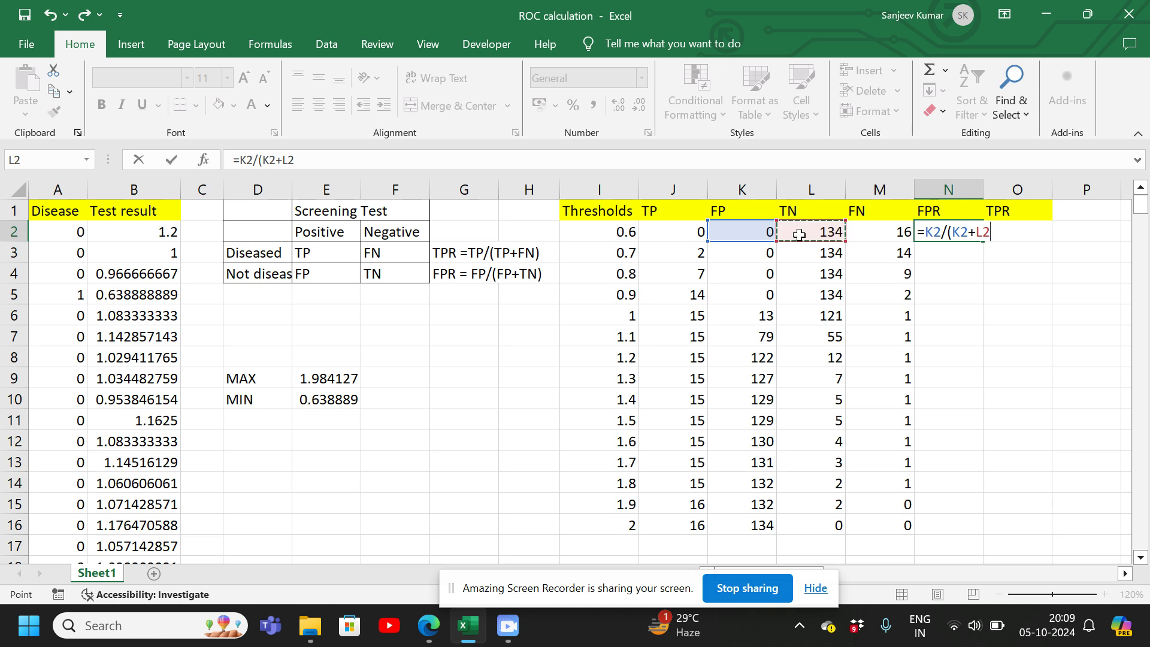
{"action": "type", "text": ")"}
{"action": "key", "text": "Return"}
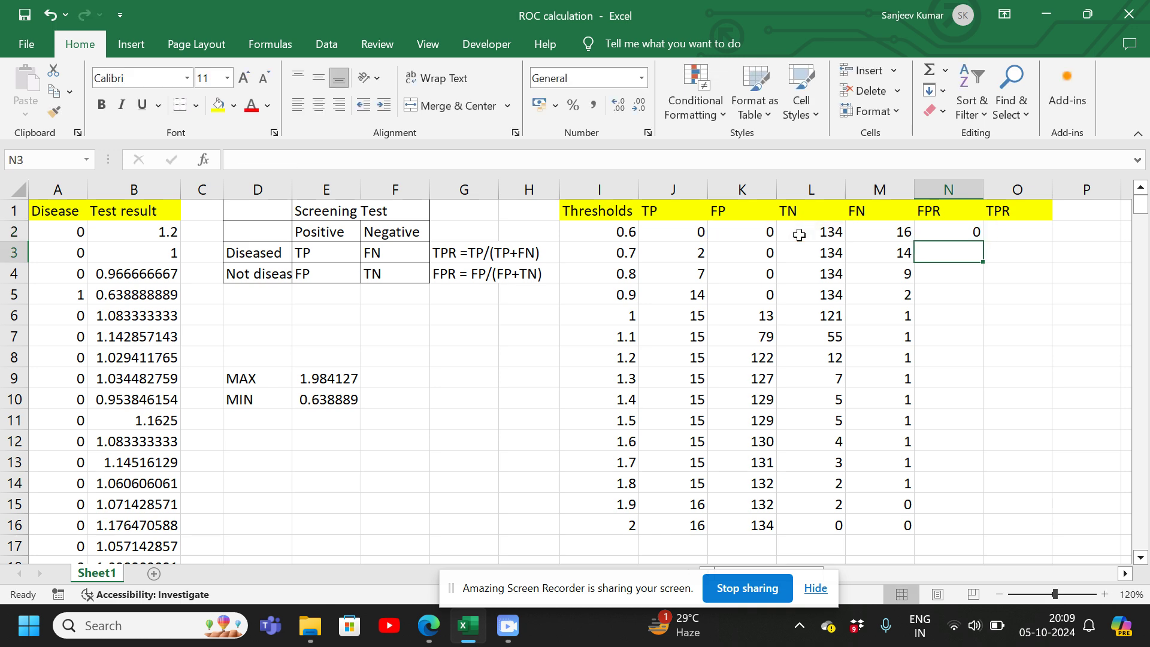
{"action": "left_click", "coordinate": [978, 233]}
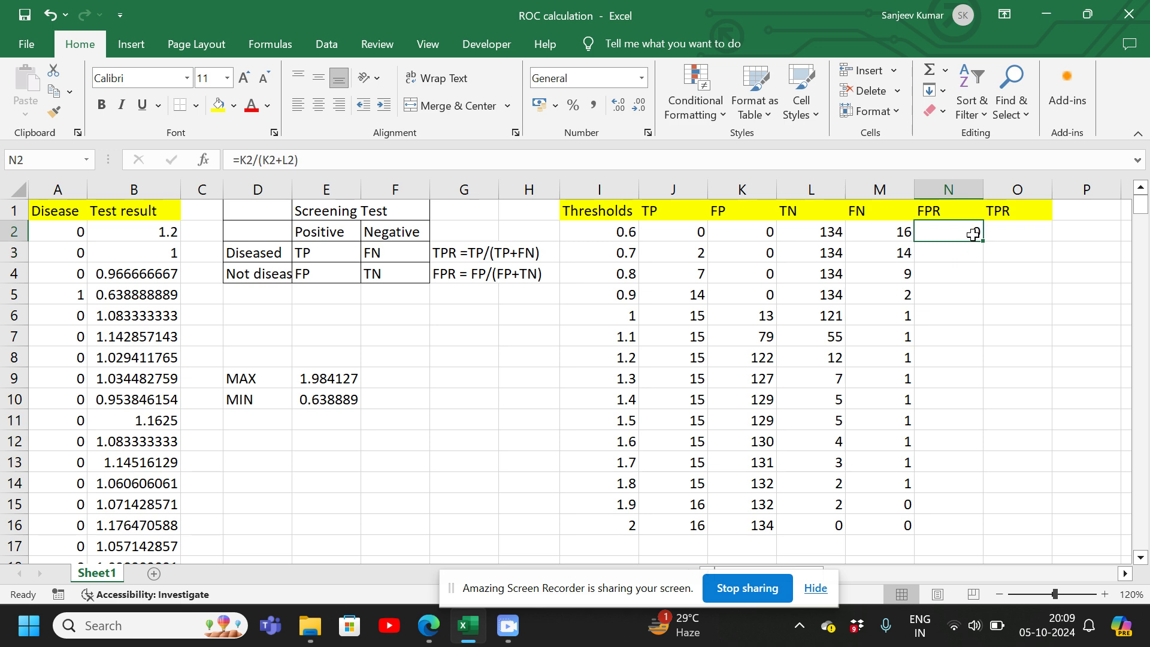
{"action": "left_click_drag", "start_coordinate": [982, 239], "coordinate": [956, 529]}
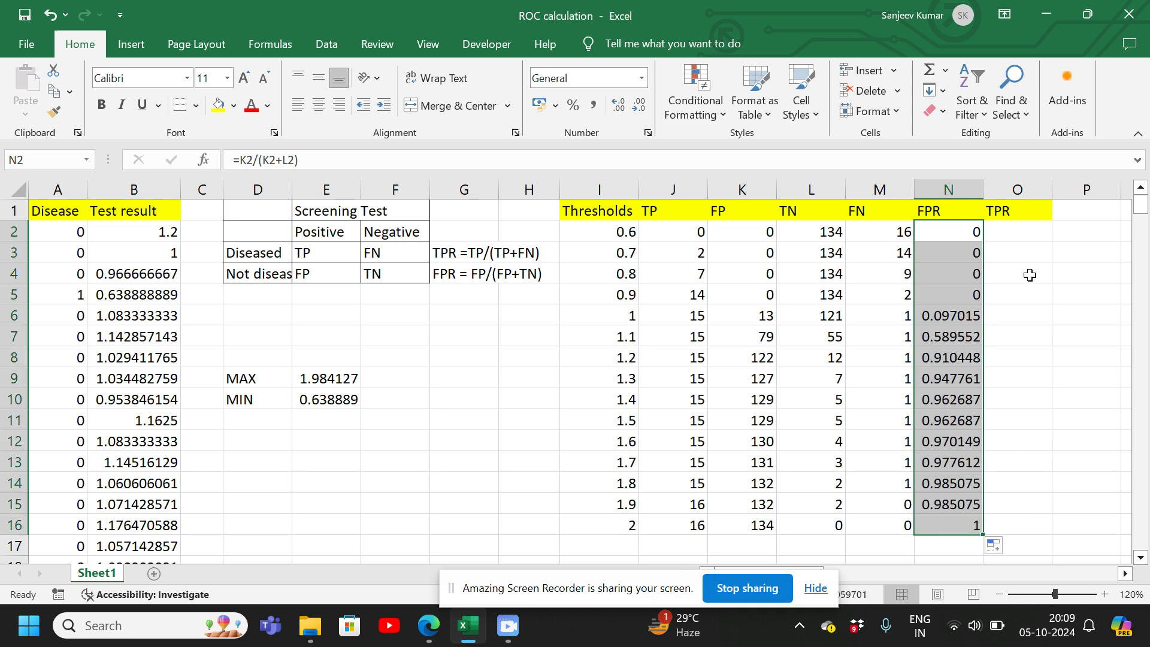
- Enter the TPR formula =J2/(J2+M2) in O2 and fill it down through O16
{"action": "left_click", "coordinate": [1002, 238]}
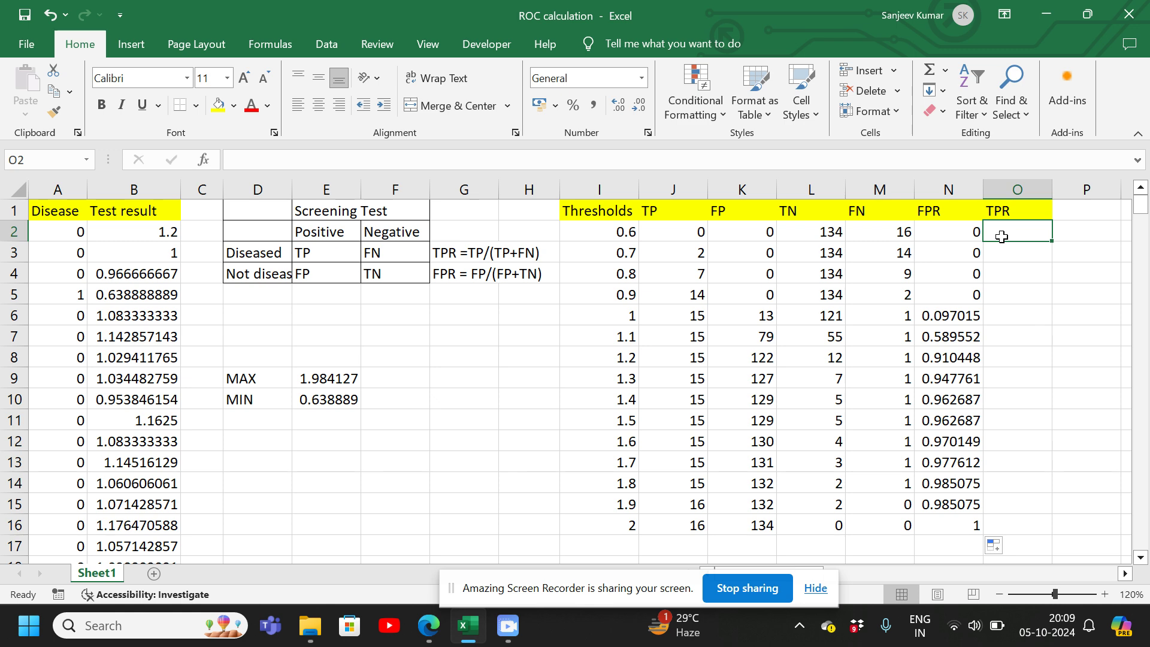
{"action": "type", "text": "="}
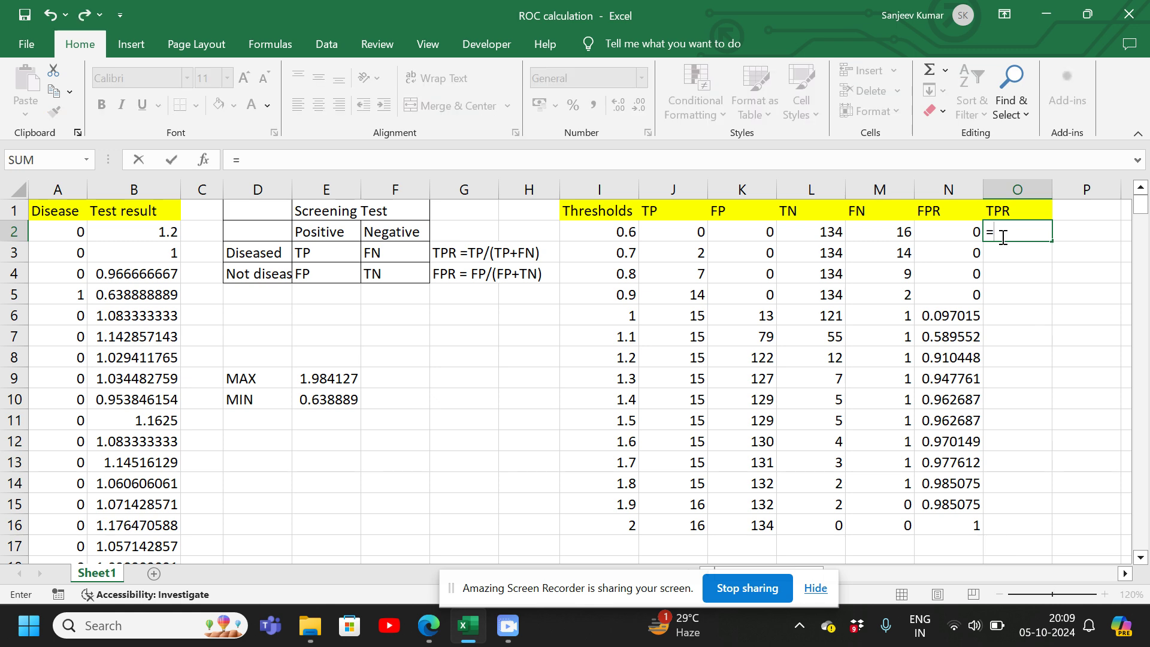
{"action": "left_click", "coordinate": [681, 236]}
{"action": "type", "text": "/("}
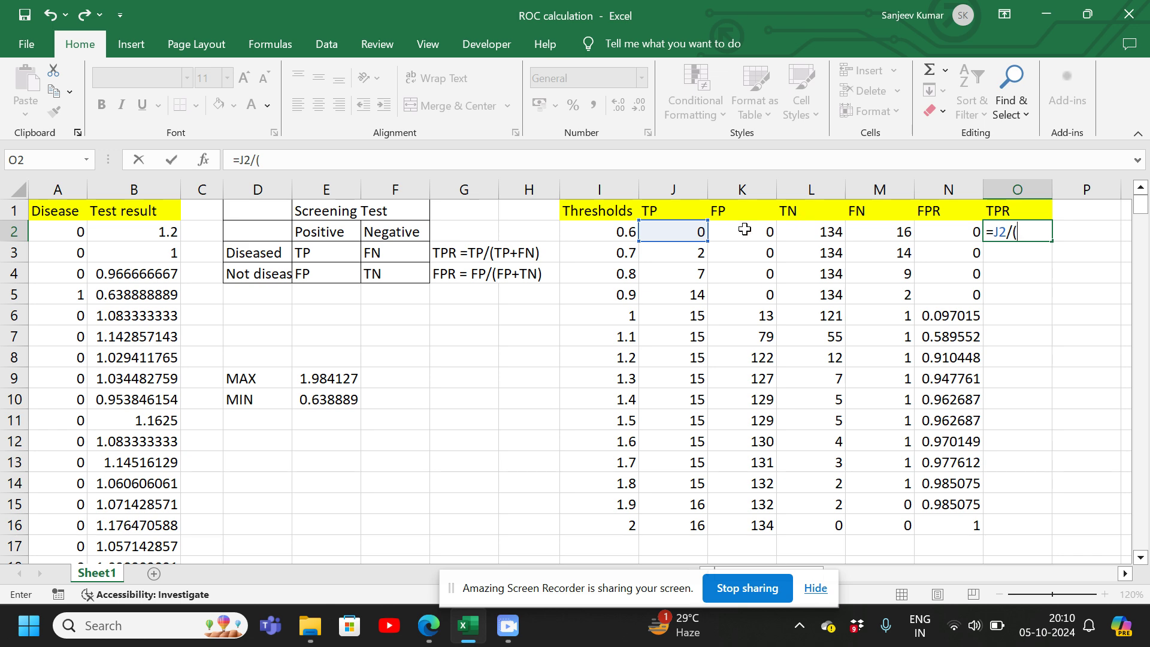
{"action": "left_click", "coordinate": [664, 234]}
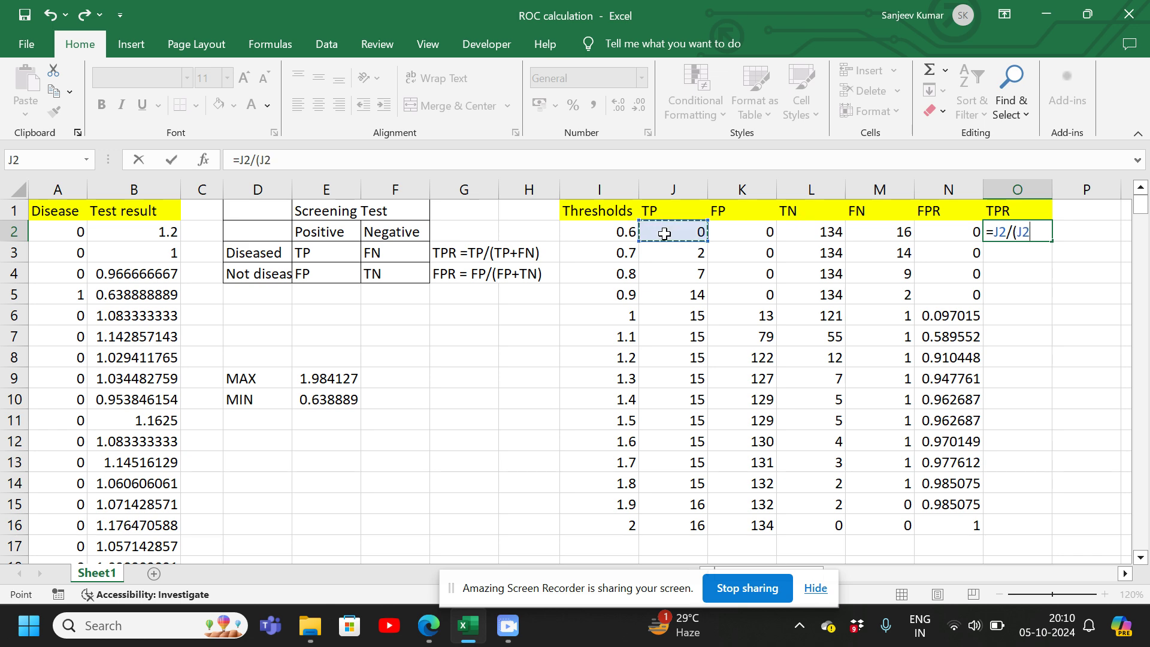
{"action": "type", "text": "+"}
{"action": "left_click", "coordinate": [883, 234]}
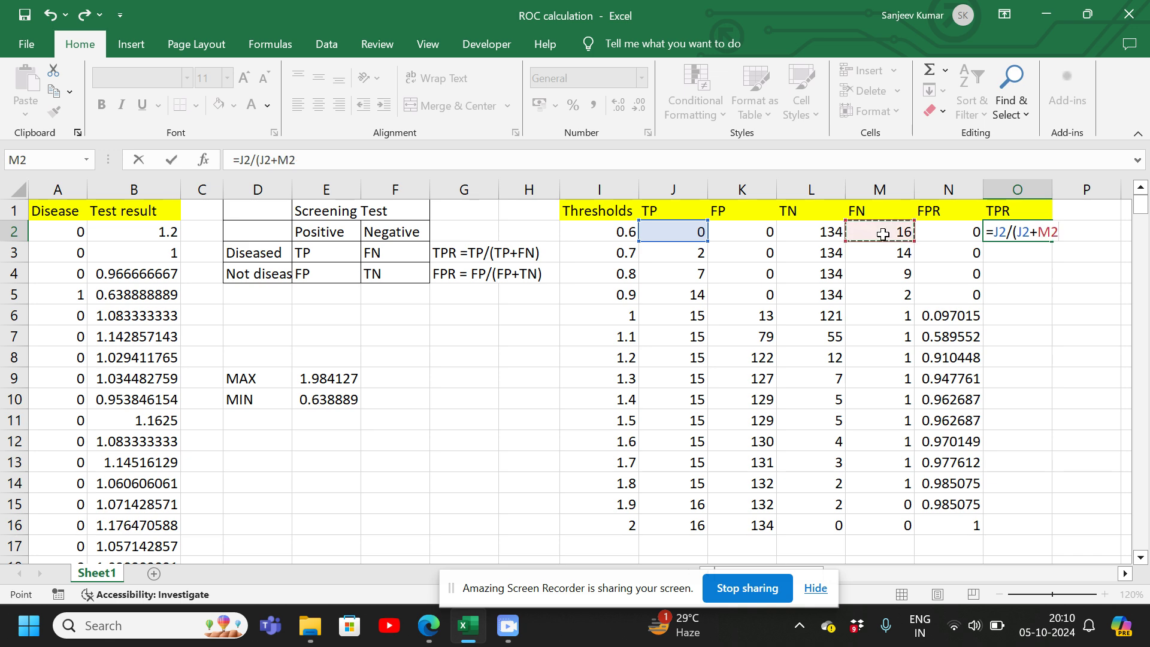
{"action": "type", "text": ")"}
{"action": "key", "text": "Return"}
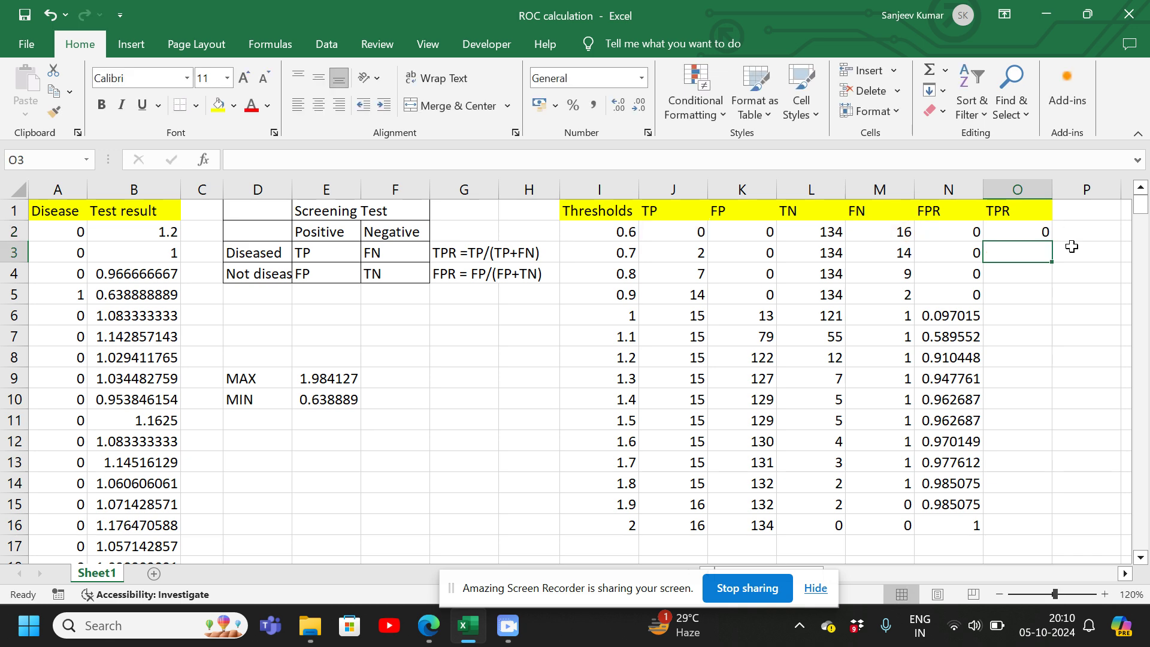
{"action": "left_click", "coordinate": [1029, 231]}
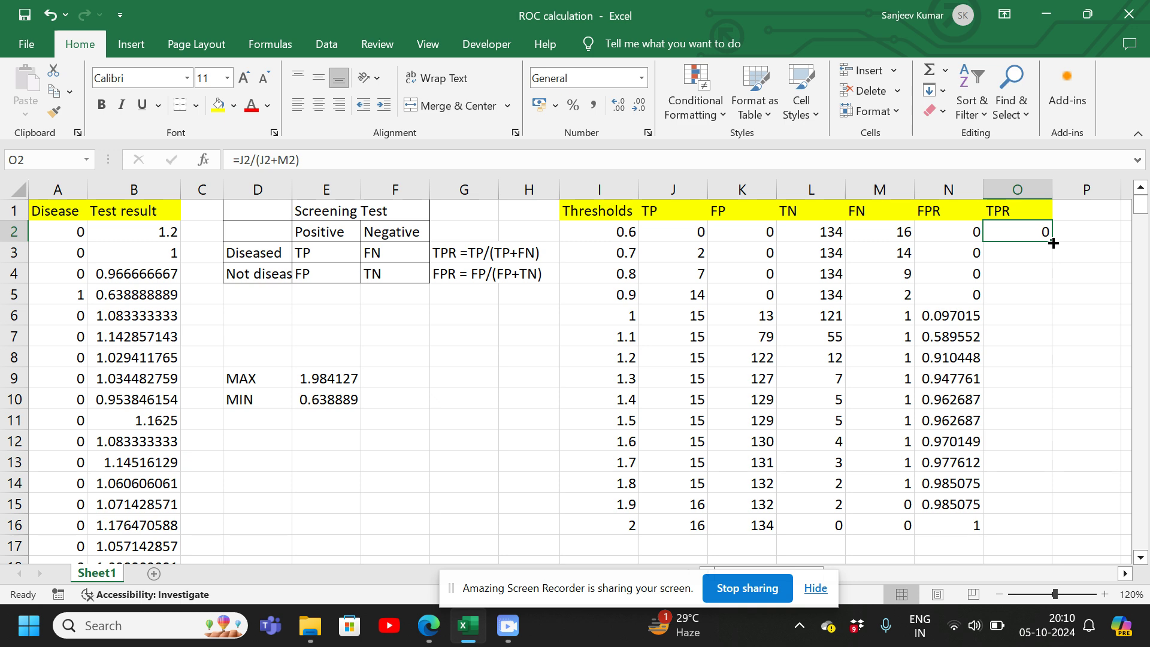
{"action": "left_click_drag", "start_coordinate": [1052, 243], "coordinate": [1018, 543]}
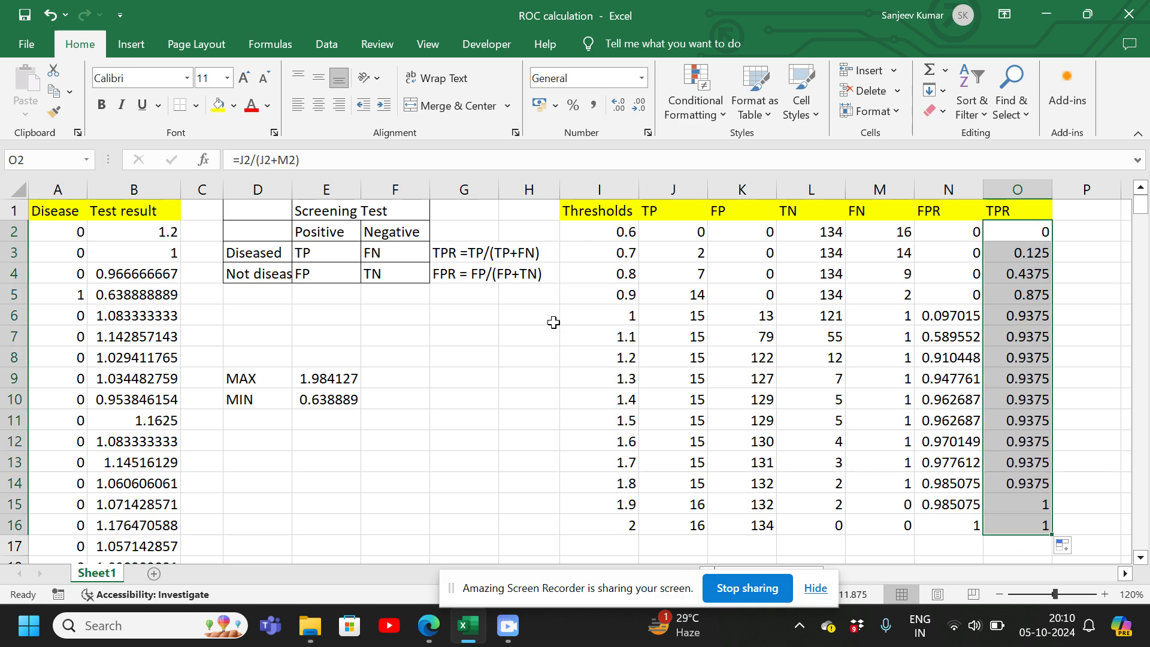
{"action": "left_click", "coordinate": [532, 322]}
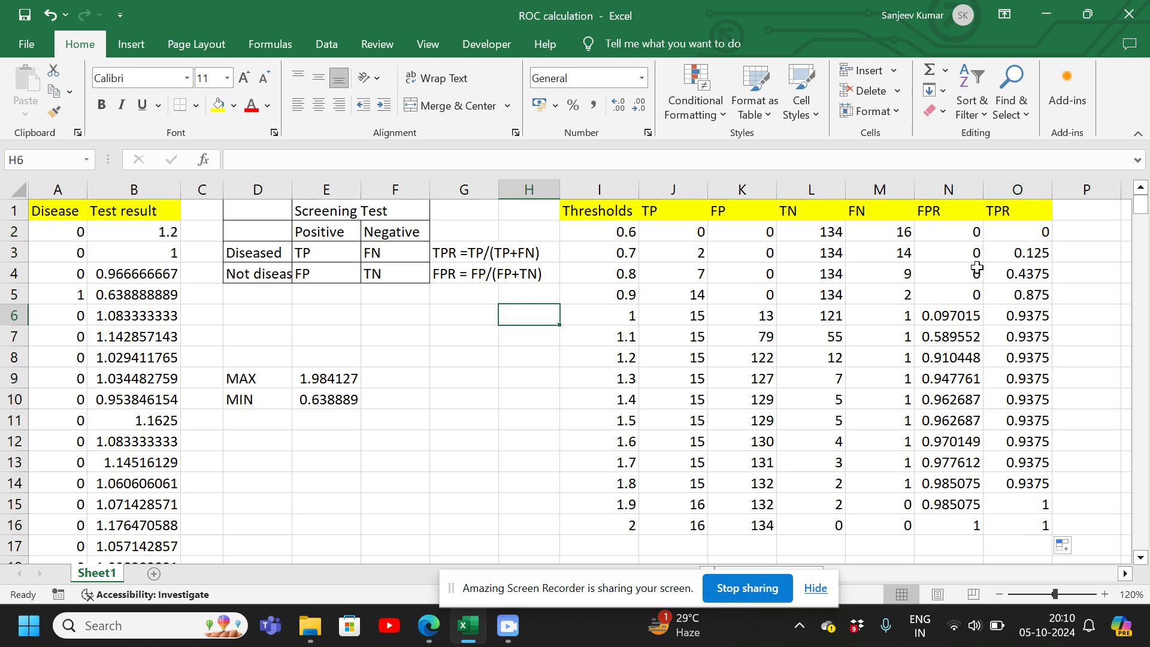
- Select the FPR and TPR columns with their headers, N1:O16, as the source data for a chart
{"action": "left_click", "coordinate": [938, 212]}
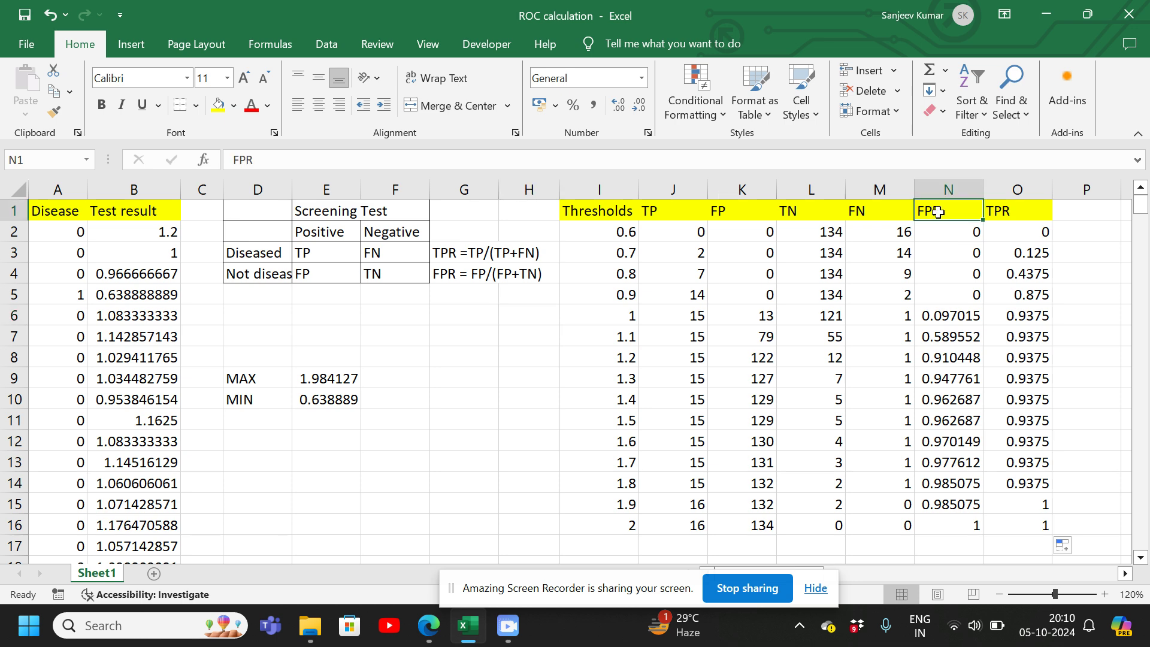
{"action": "left_click_drag", "start_coordinate": [938, 212], "coordinate": [1007, 525]}
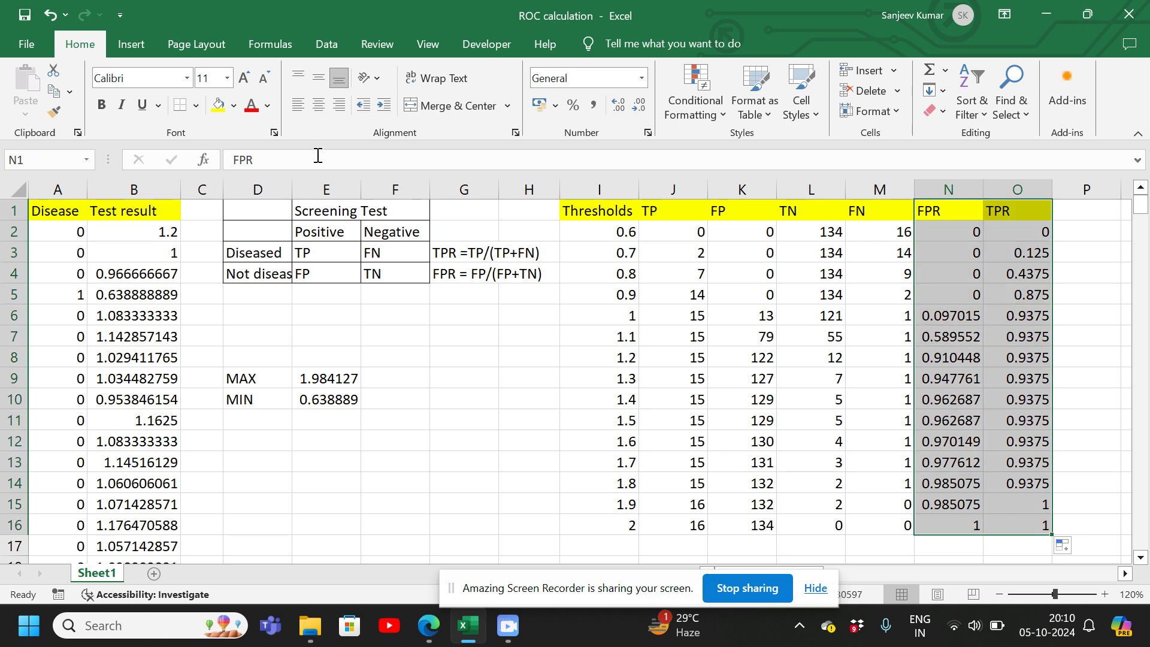
{"action": "left_click", "coordinate": [125, 46]}
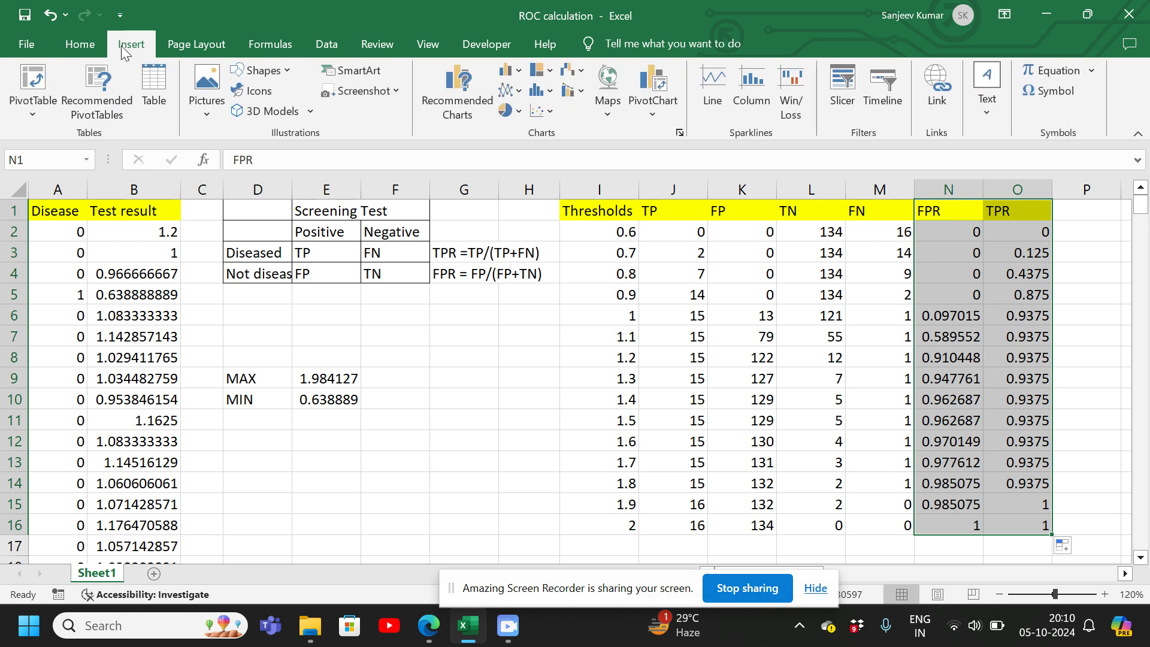
{"action": "left_click", "coordinate": [520, 91]}
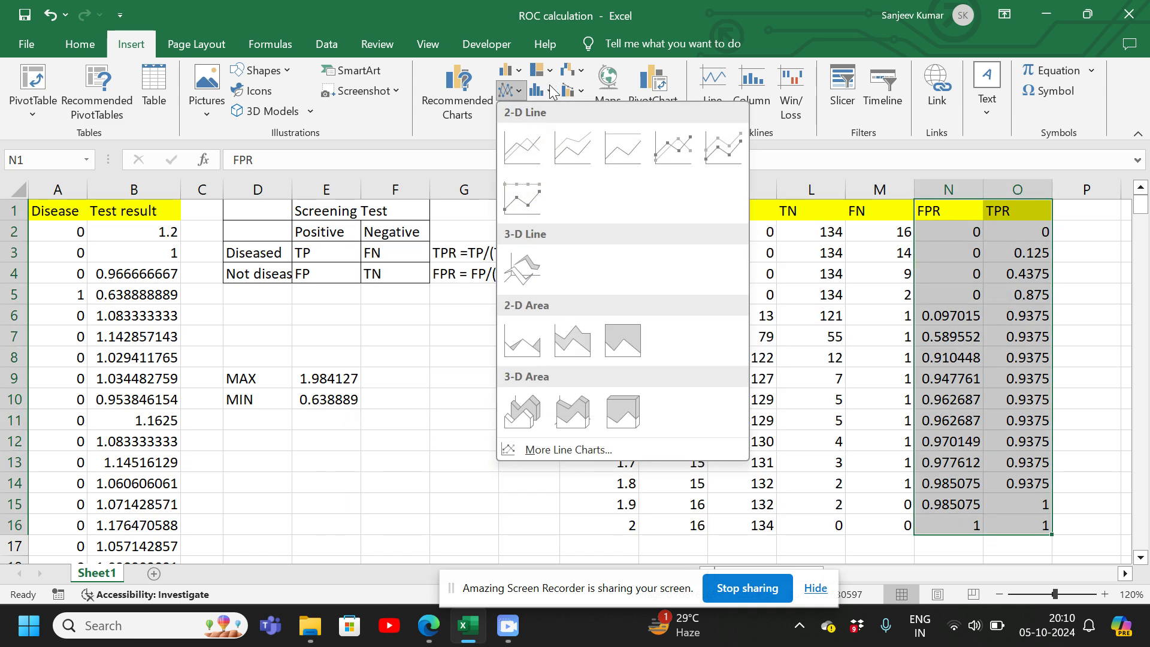
{"action": "left_click", "coordinate": [427, 122]}
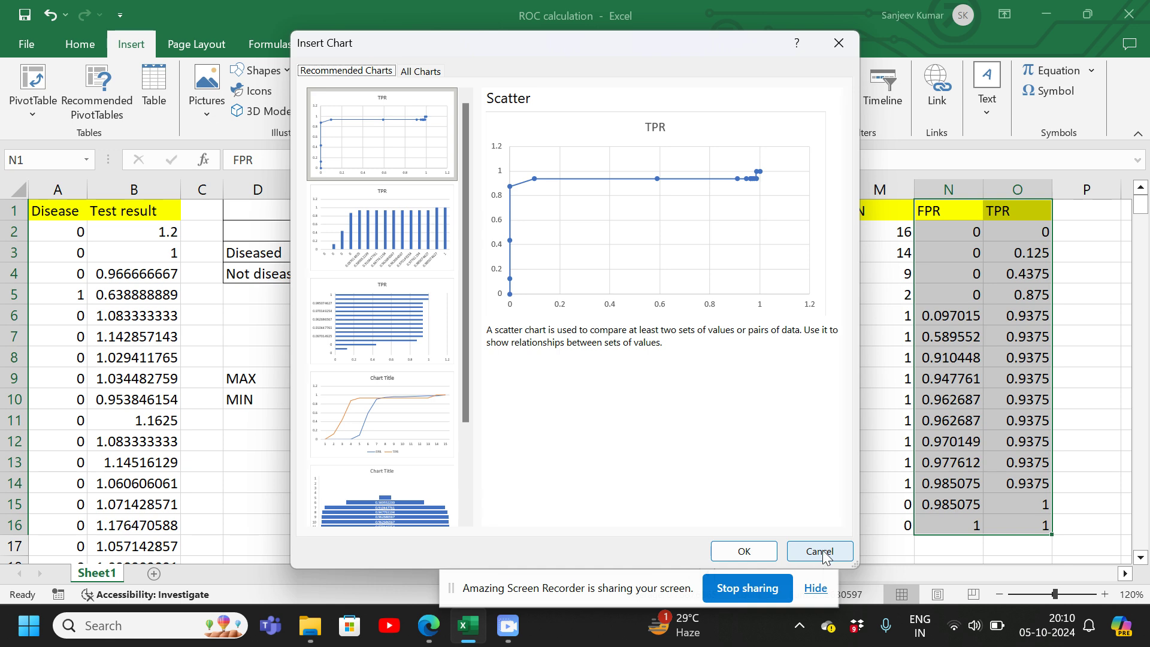
{"action": "left_click", "coordinate": [824, 554]}
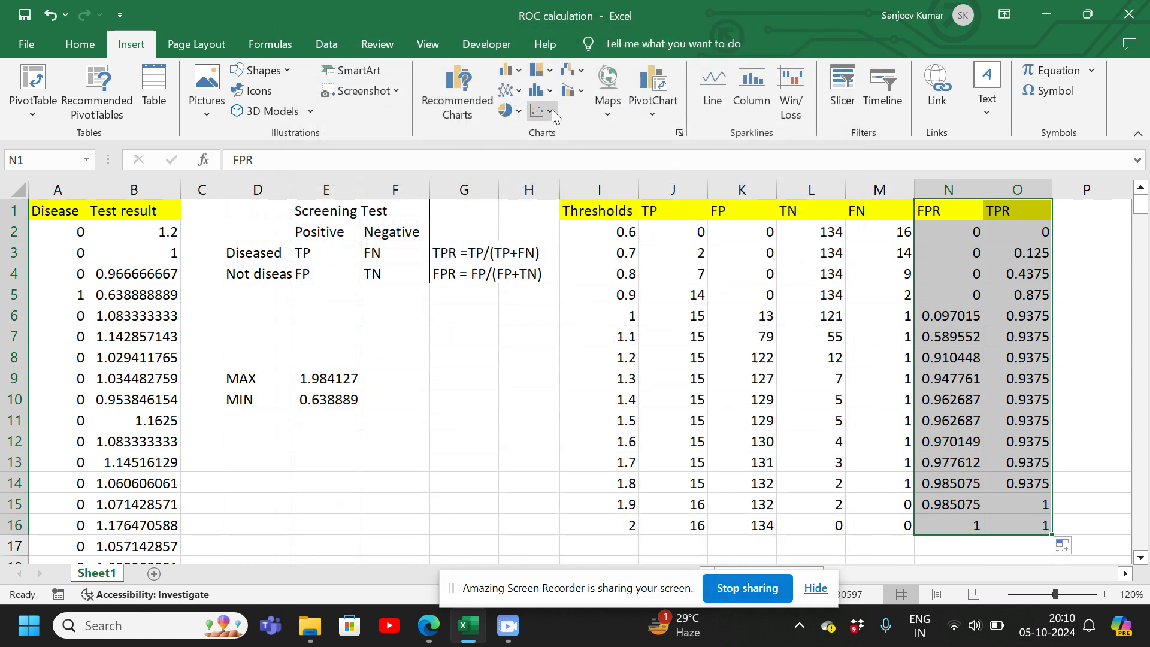
- Insert a Scatter with Straight Lines and Markers chart from the selected FPR and TPR data
{"action": "left_click", "coordinate": [551, 110]}
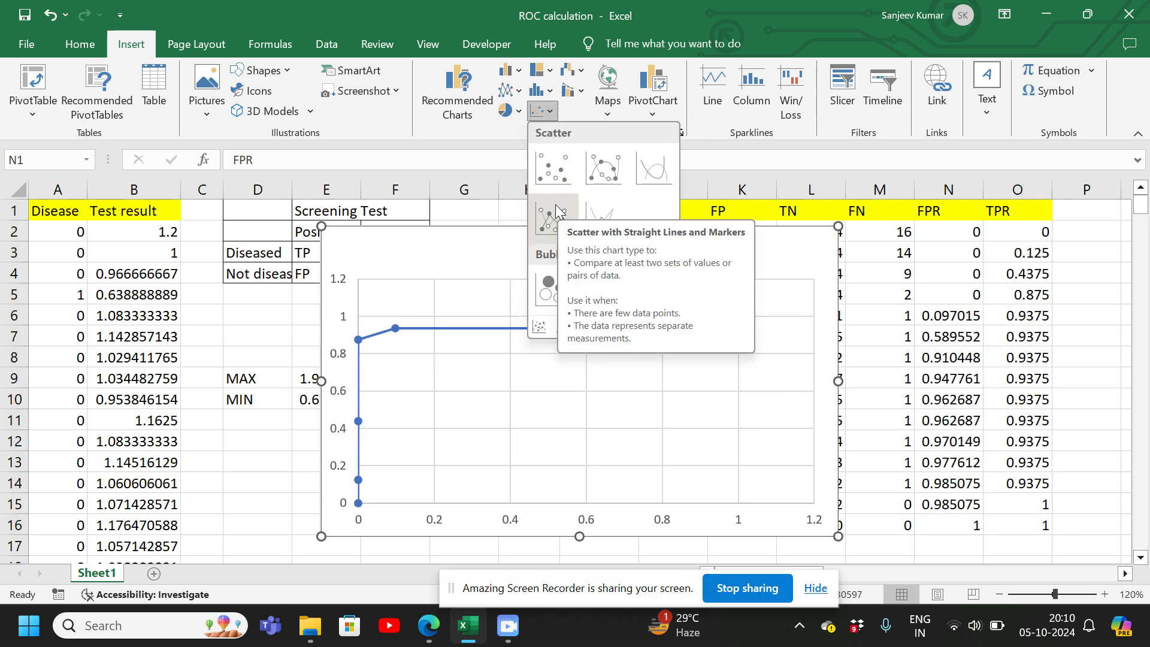
{"action": "left_click", "coordinate": [555, 203]}
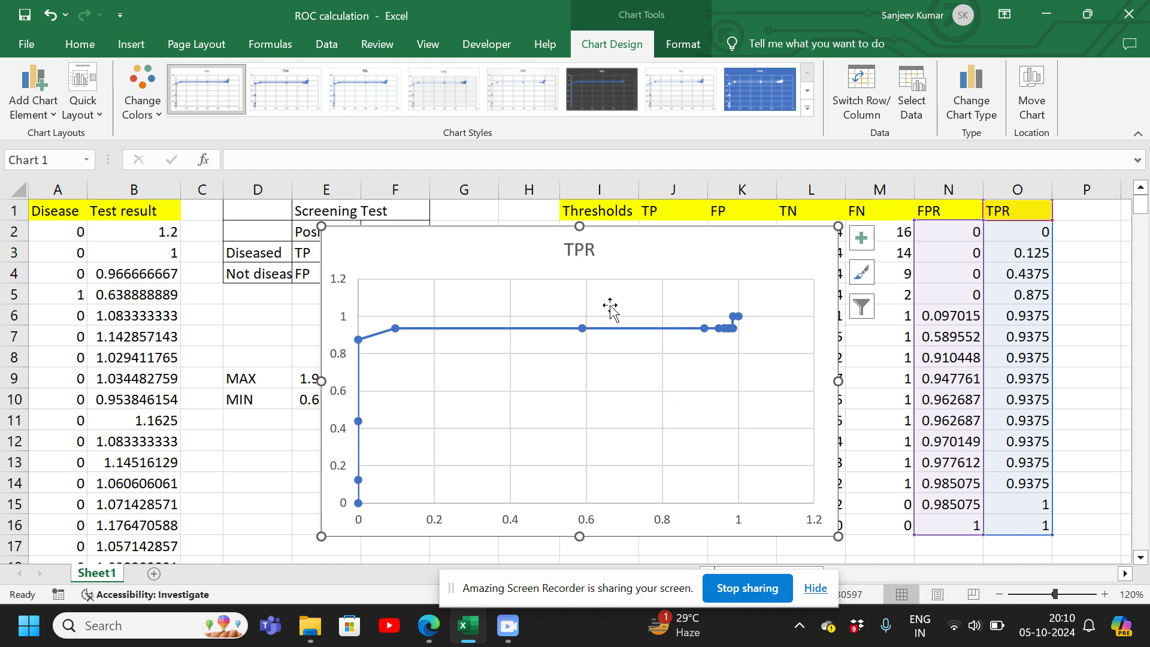
- Change the chart title to "ROC Curve" and move the chart clear of the threshold calculation columns
{"action": "left_click", "coordinate": [590, 251]}
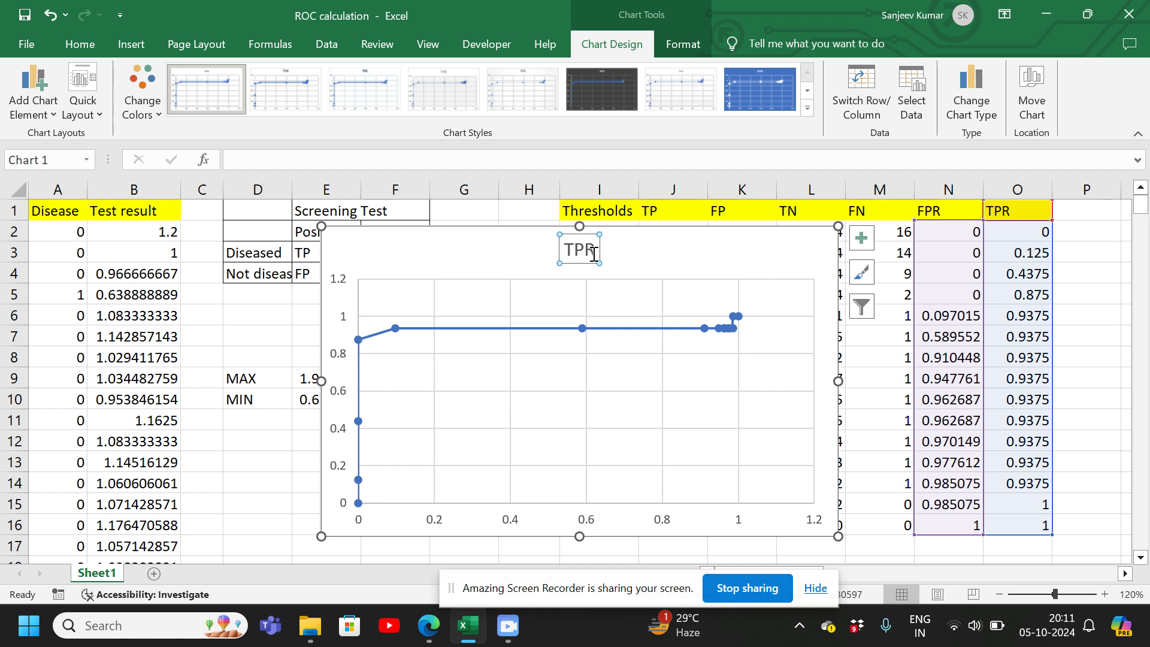
{"action": "left_click", "coordinate": [591, 254]}
{"action": "key", "text": "BackSpace"}
{"action": "key", "text": "BackSpace"}
{"action": "key", "text": "BackSpace"}
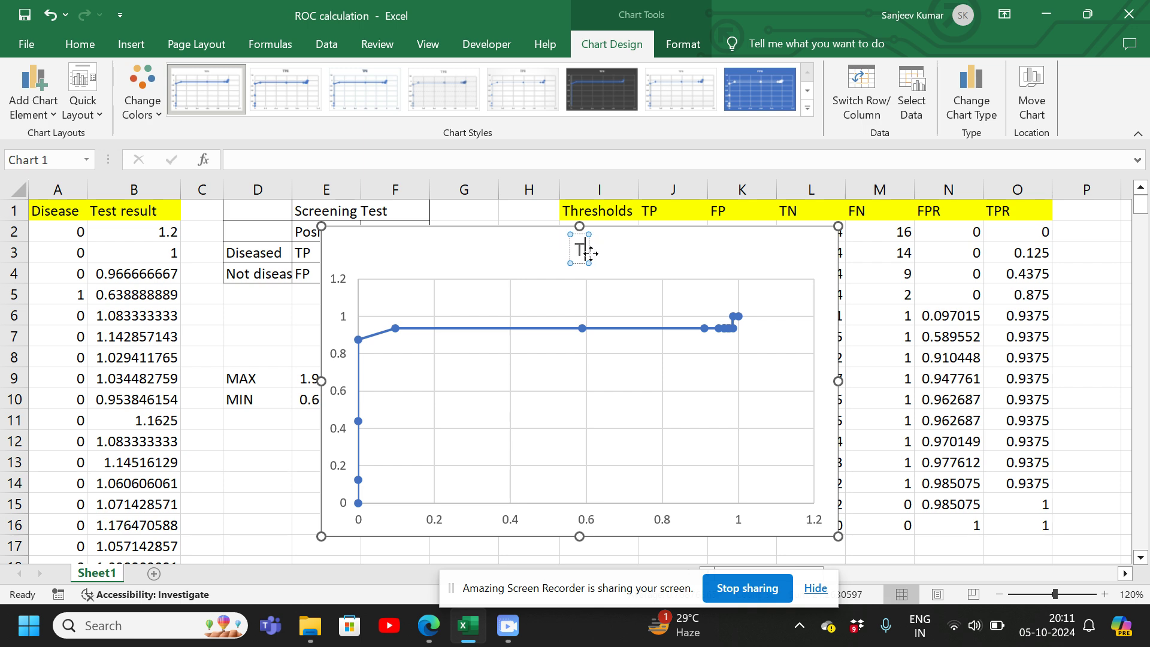
{"action": "type", "text": "RO"}
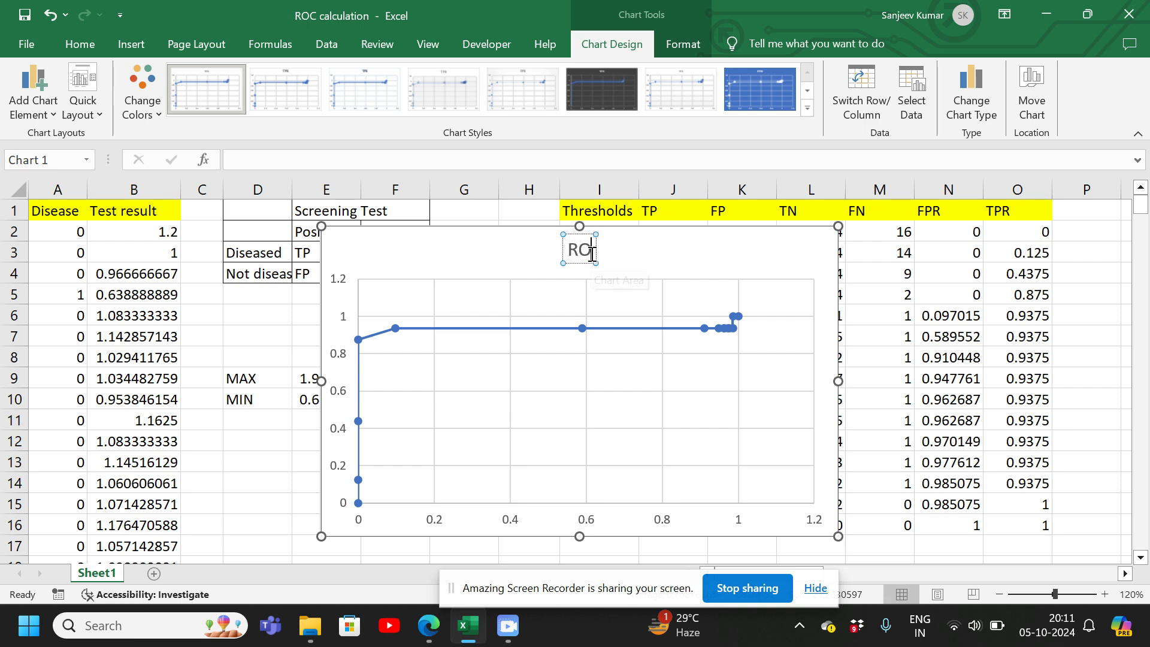
{"action": "type", "text": "C C"}
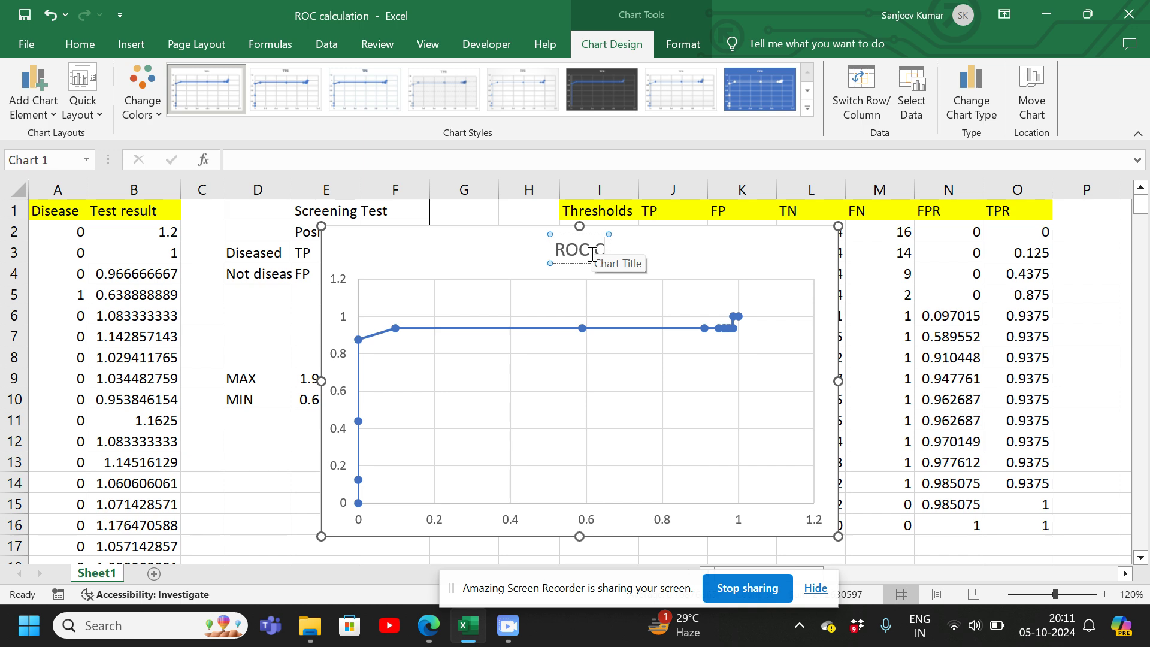
{"action": "type", "text": "urve"}
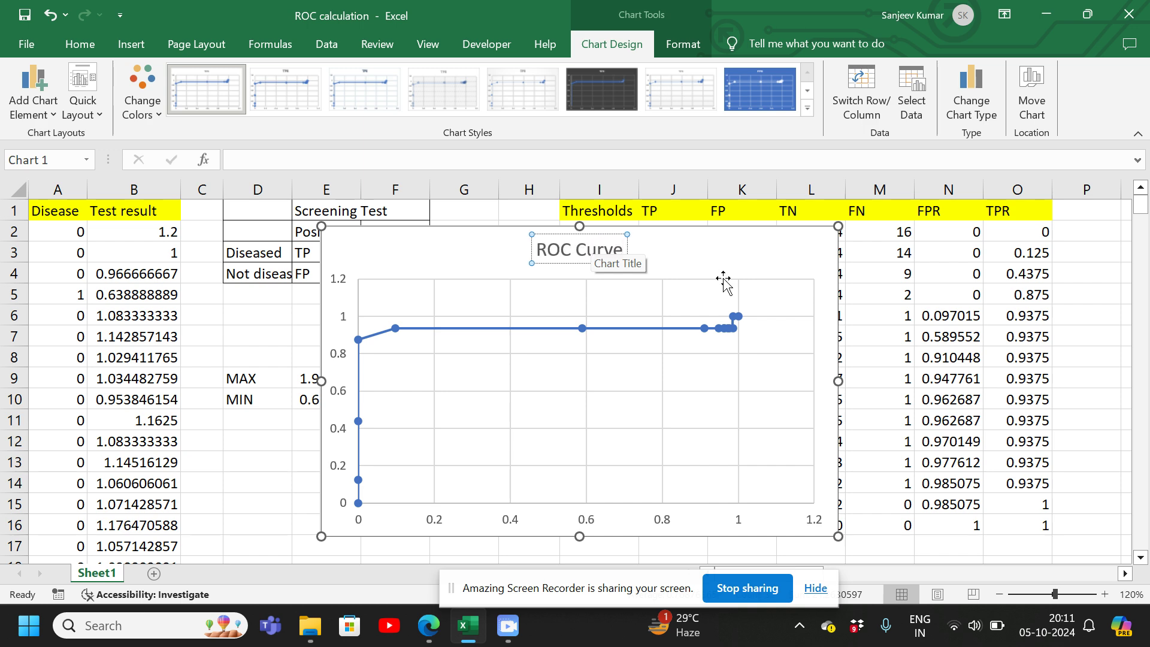
{"action": "left_click", "coordinate": [775, 261]}
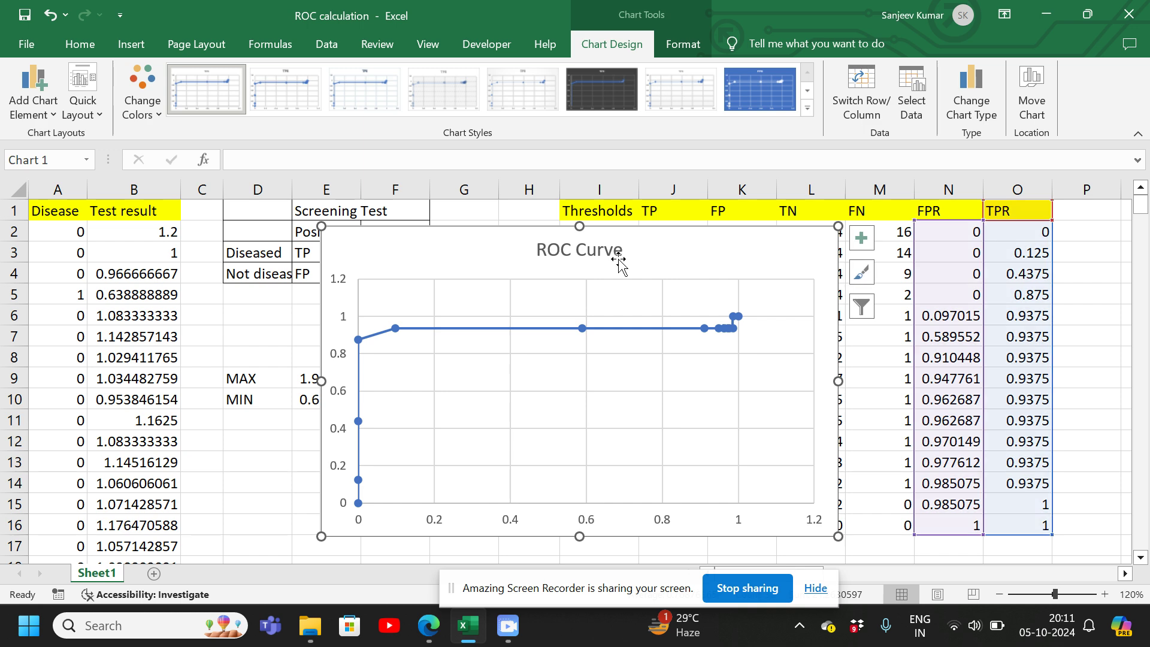
{"action": "mouse_move", "coordinate": [444, 245]}
{"action": "left_mouse_down"}
{"action": "mouse_move", "coordinate": [157, 244]}
{"action": "mouse_move", "coordinate": [215, 243]}
{"action": "left_mouse_up"}
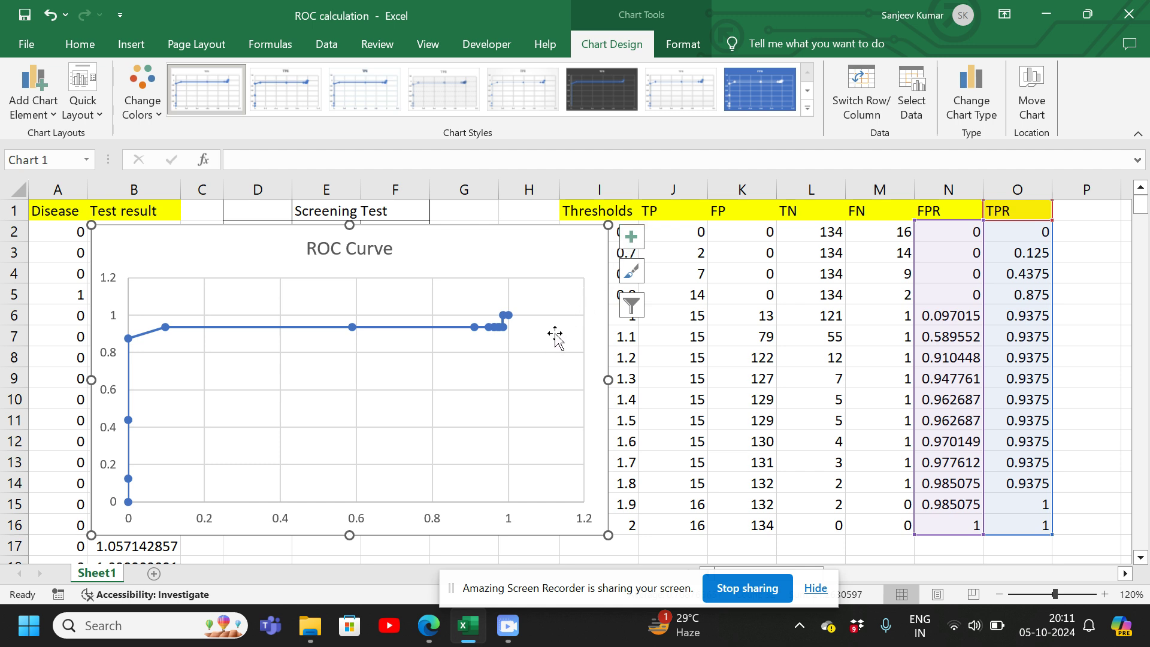
{"action": "left_click", "coordinate": [526, 358]}
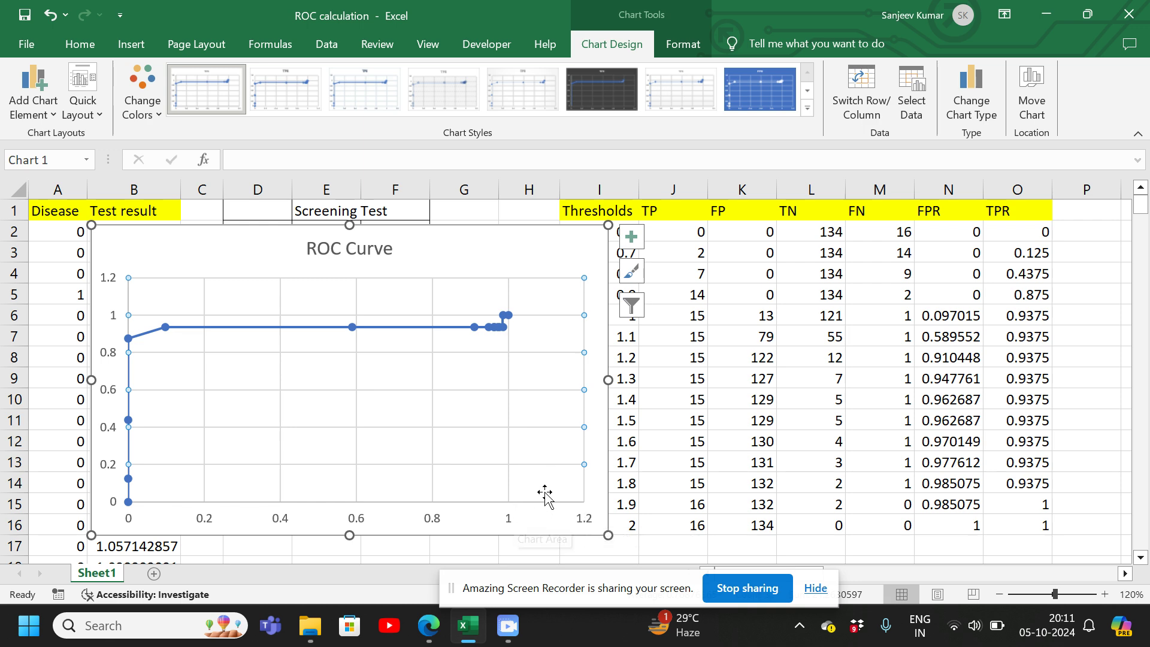
{"action": "right_click", "coordinate": [536, 522]}
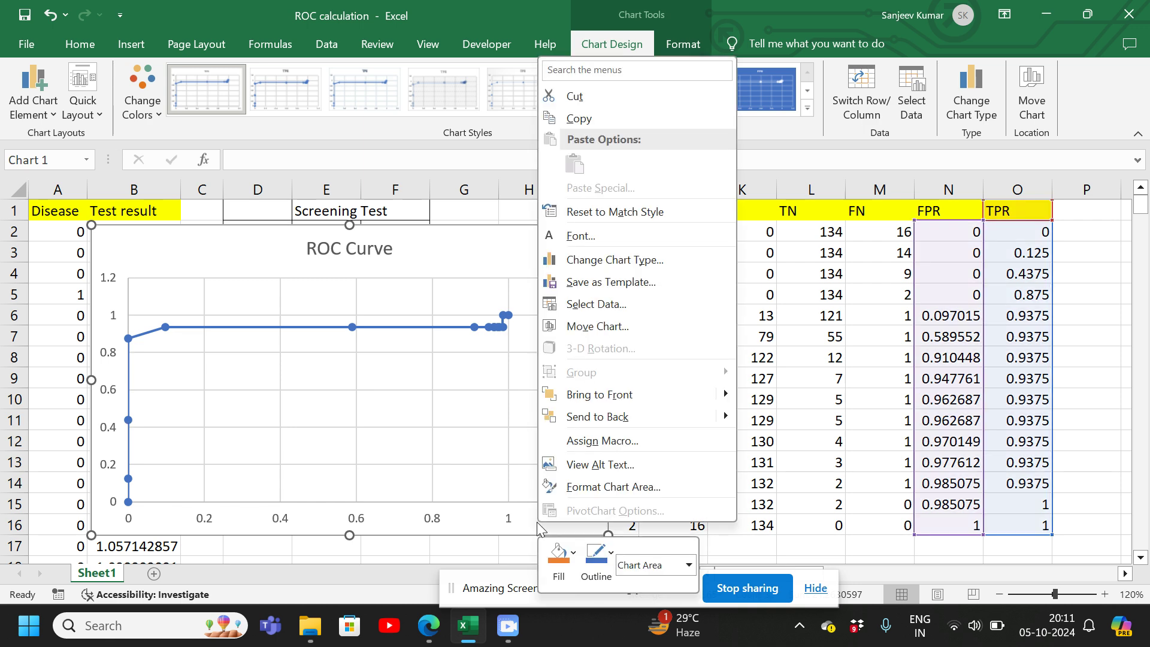
{"action": "left_click", "coordinate": [517, 509]}
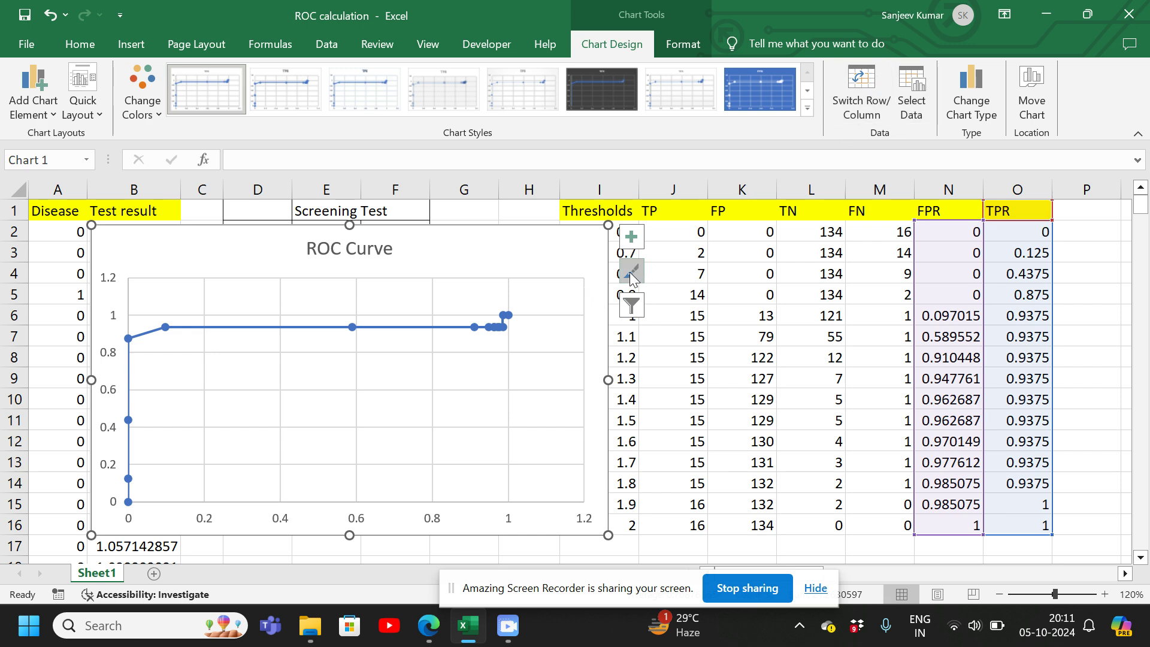
- Add axis titles to the ROC chart and set the vertical axis title to "Sensitivity"
{"action": "left_click", "coordinate": [631, 238]}
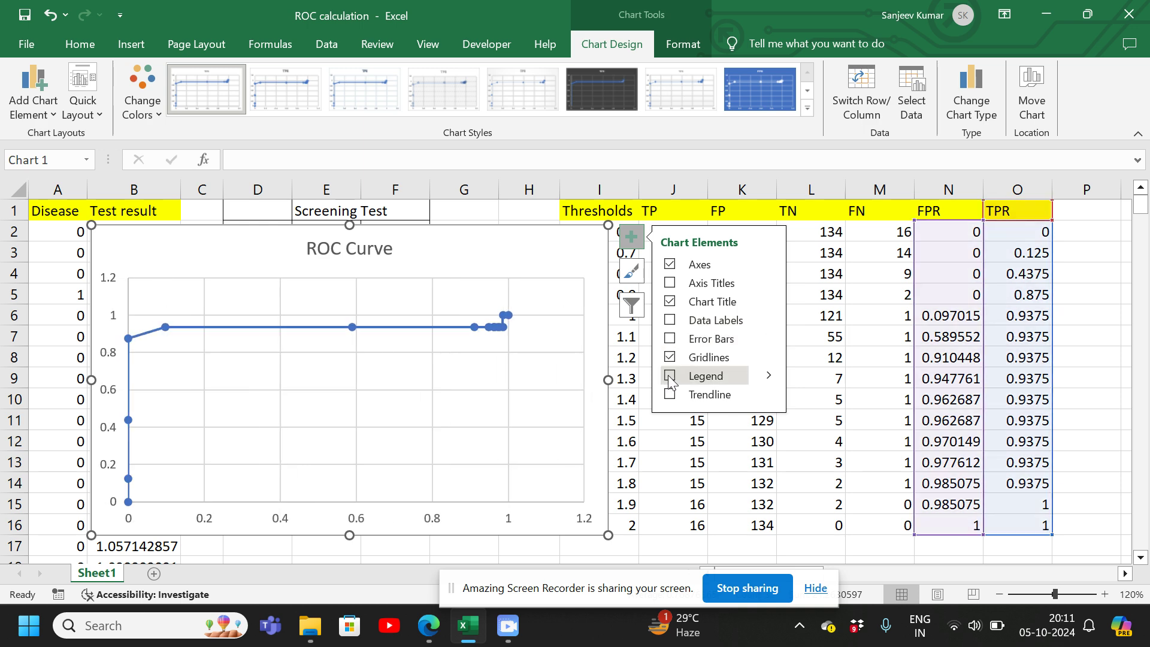
{"action": "left_click", "coordinate": [670, 282]}
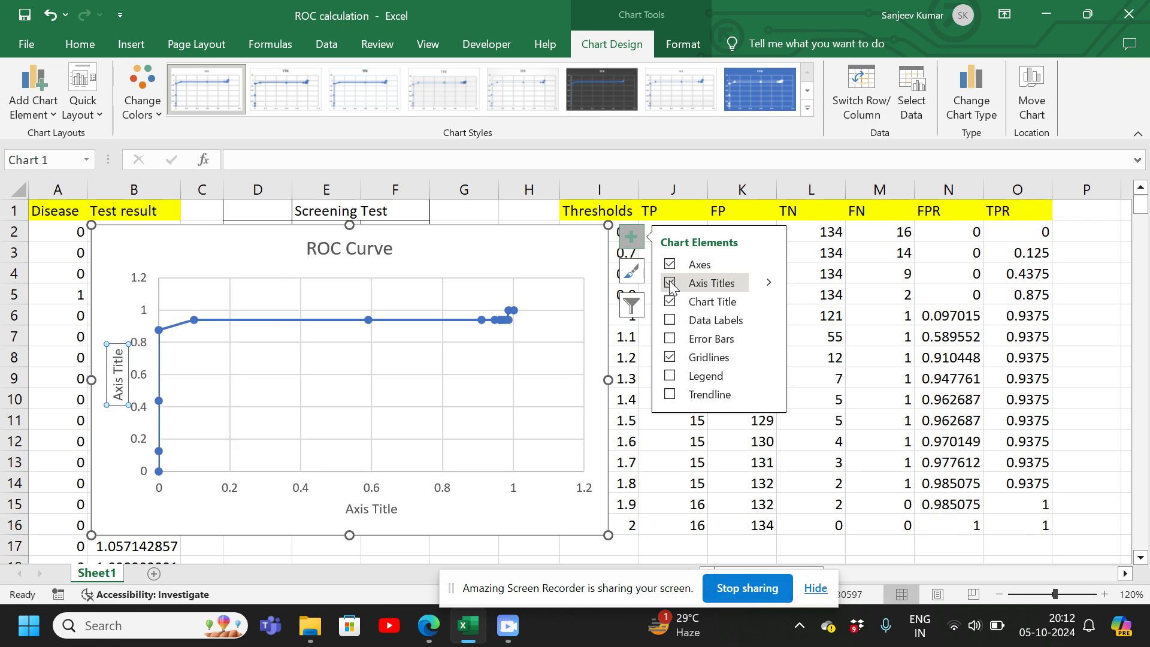
{"action": "left_click", "coordinate": [119, 385]}
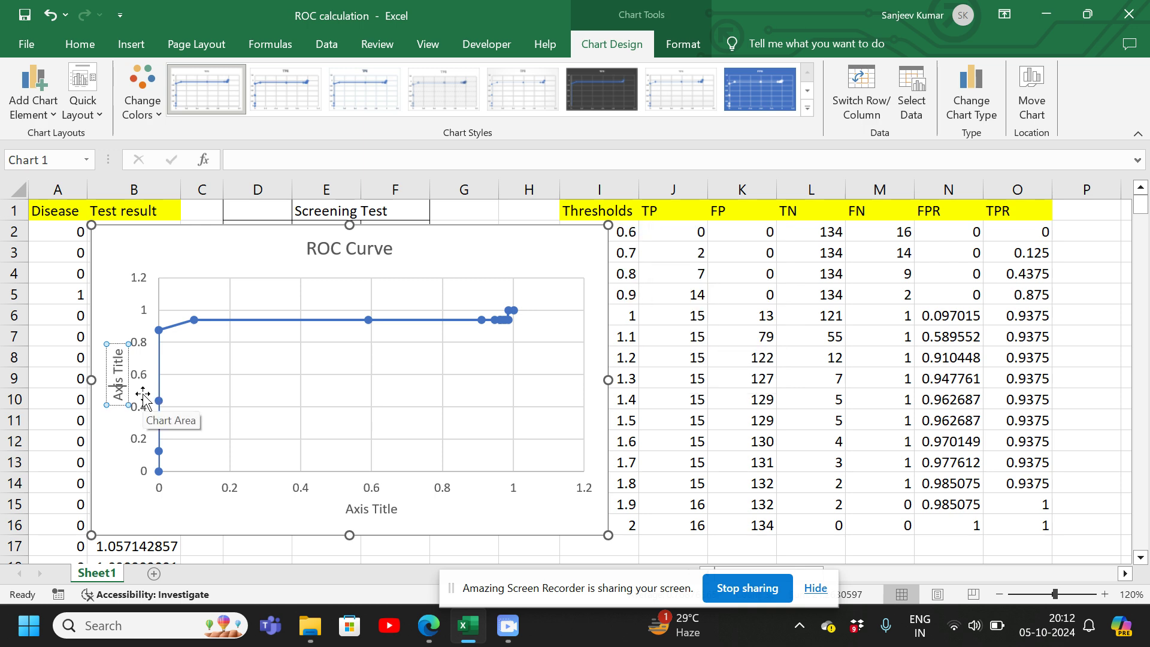
{"action": "key", "text": "ctrl+a"}
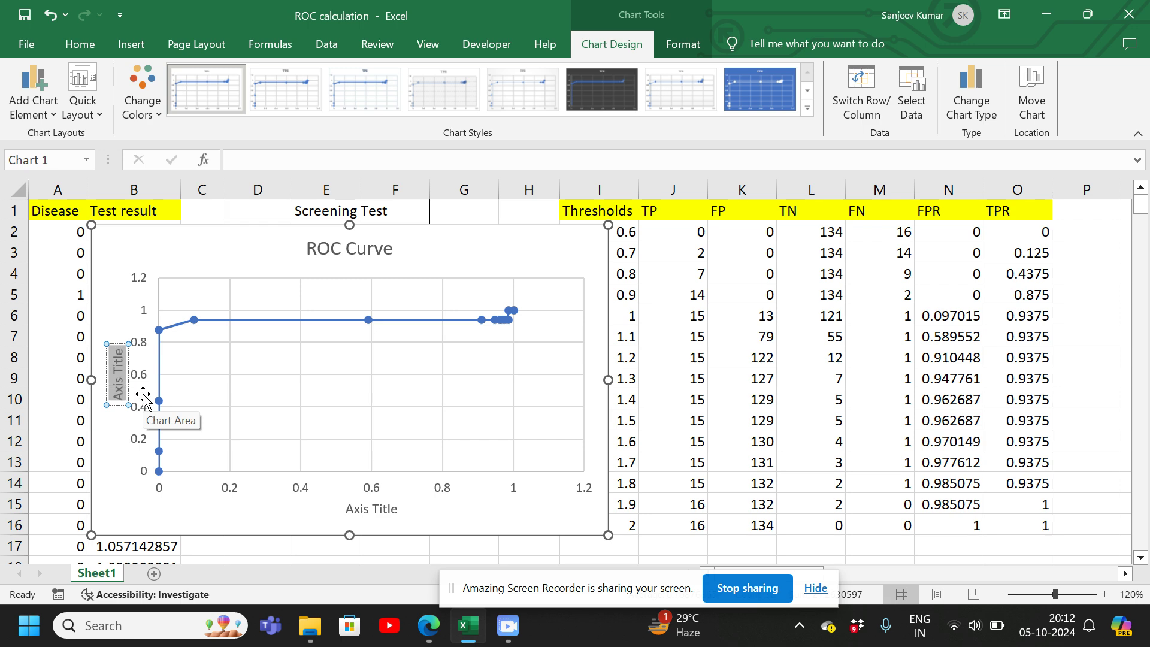
{"action": "type", "text": "Sensitivi"}
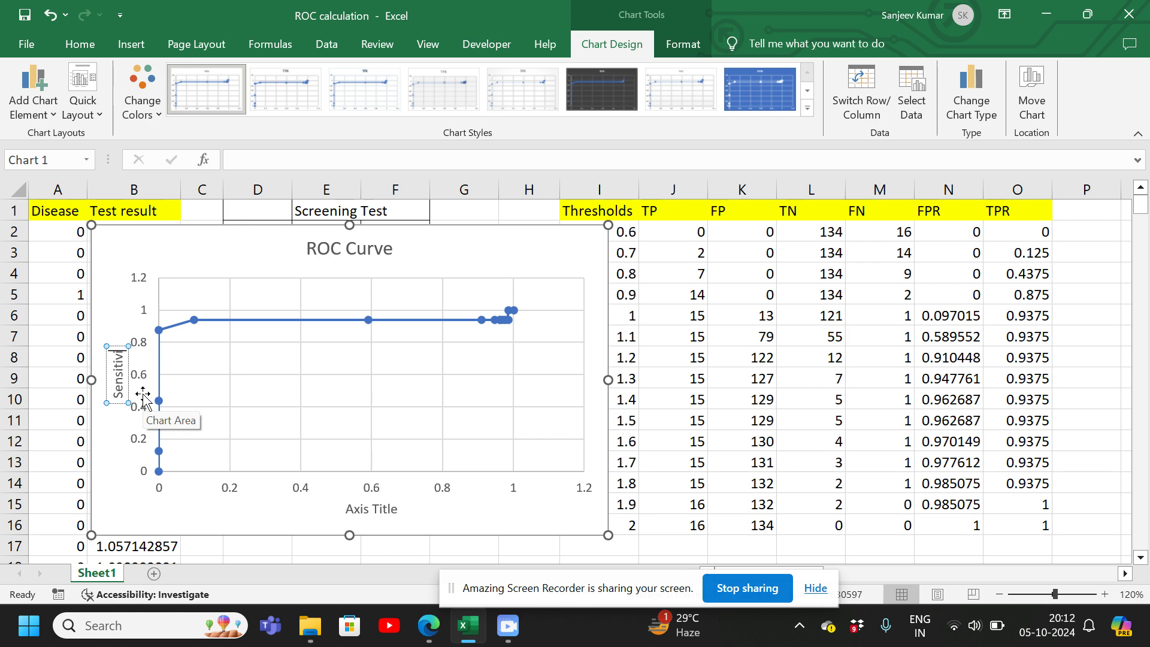
{"action": "type", "text": "ty"}
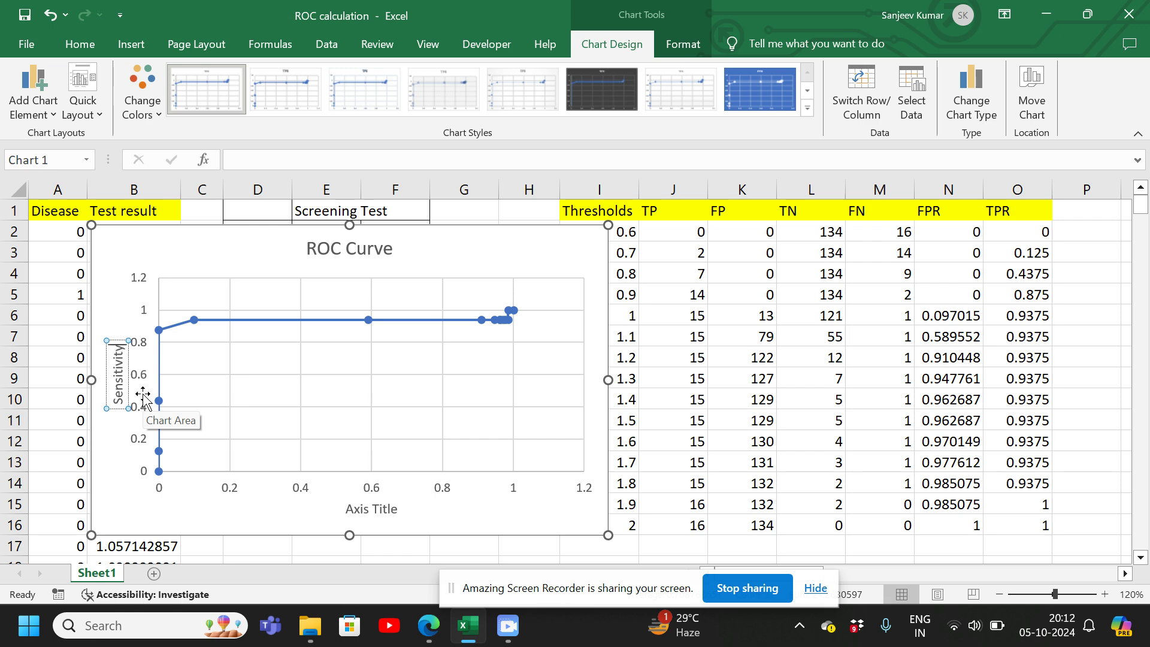
- Replace the horizontal axis title's placeholder text with "Specificity"
{"action": "left_click", "coordinate": [356, 509]}
{"action": "left_click", "coordinate": [363, 510]}
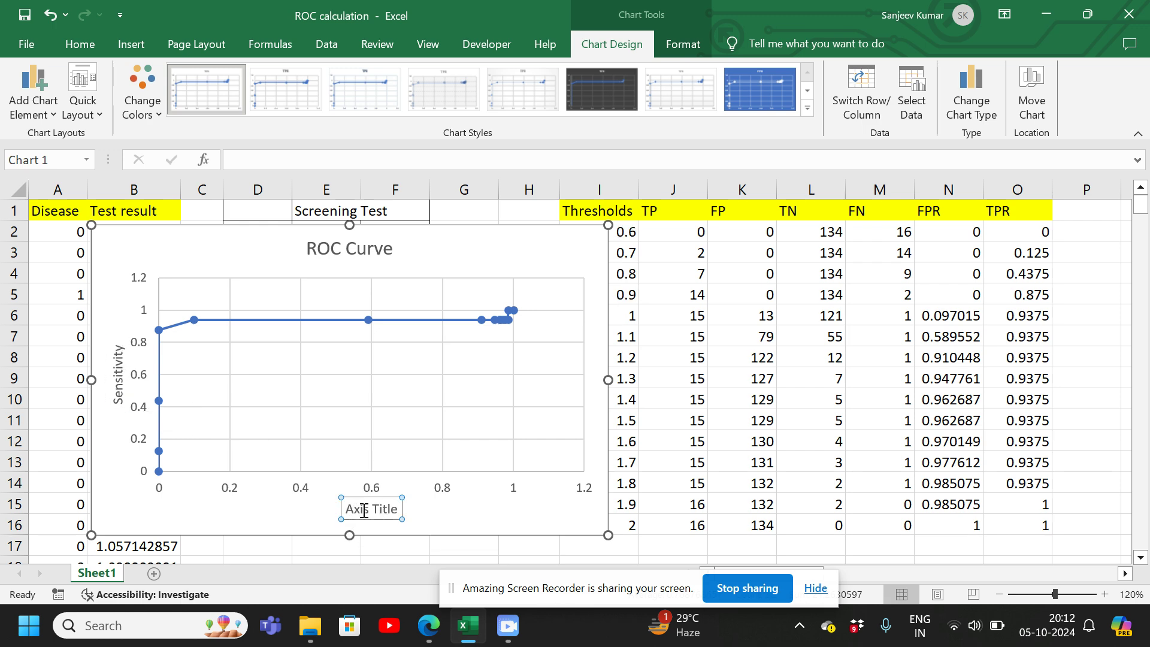
{"action": "triple_click", "coordinate": [363, 510]}
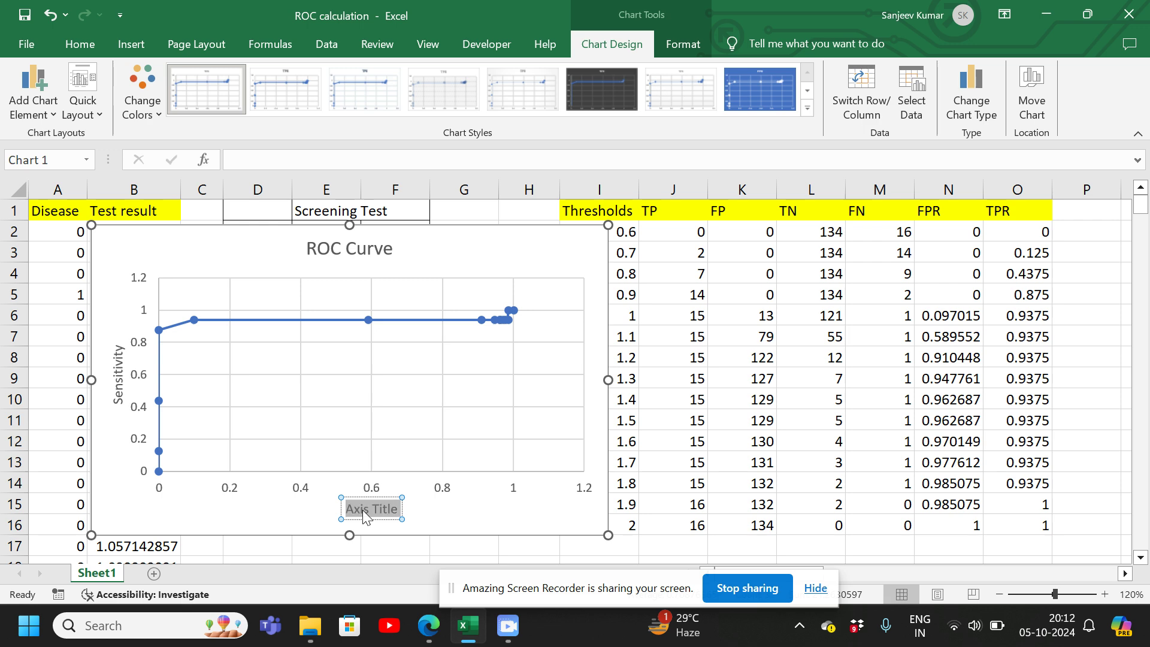
{"action": "type", "text": "Speci"}
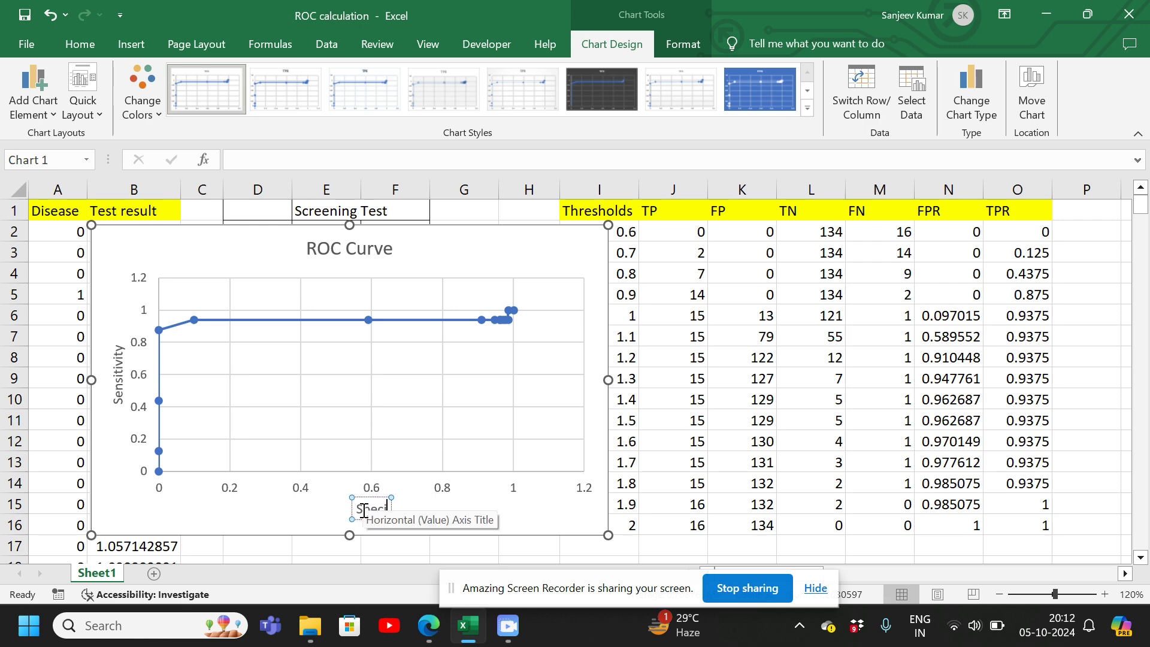
{"action": "type", "text": "ficity"}
{"action": "left_click", "coordinate": [494, 513]}
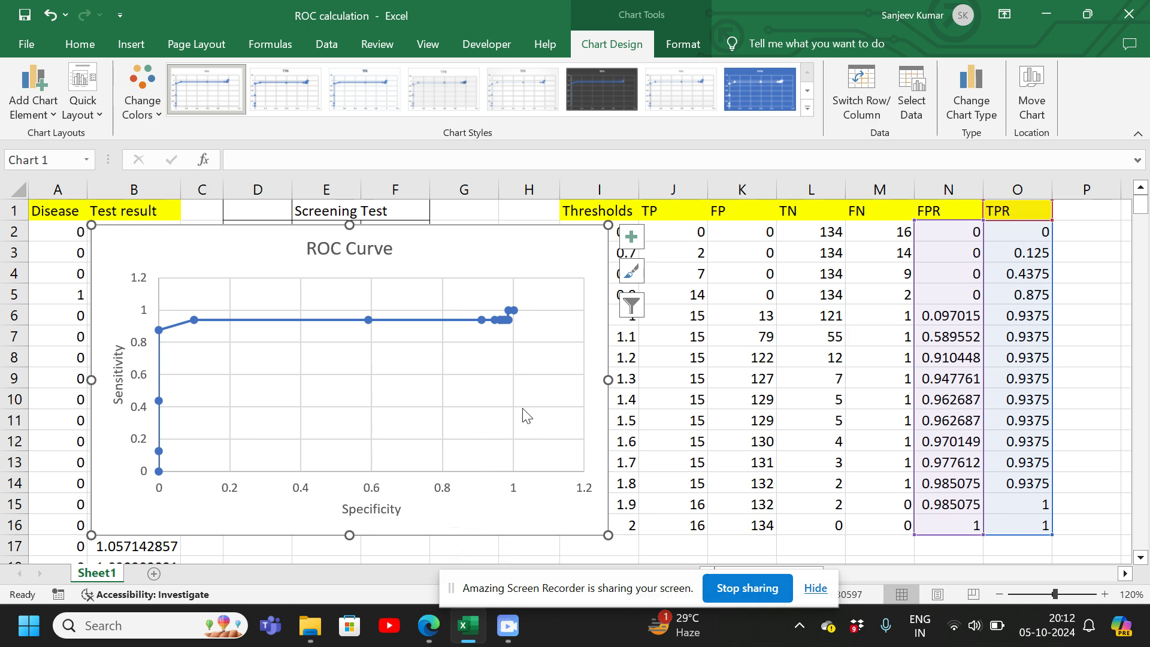
- Format the horizontal axis of the ROC chart with a maximum bound of 1.0 and a major unit of 0.1
{"action": "left_click", "coordinate": [451, 471]}
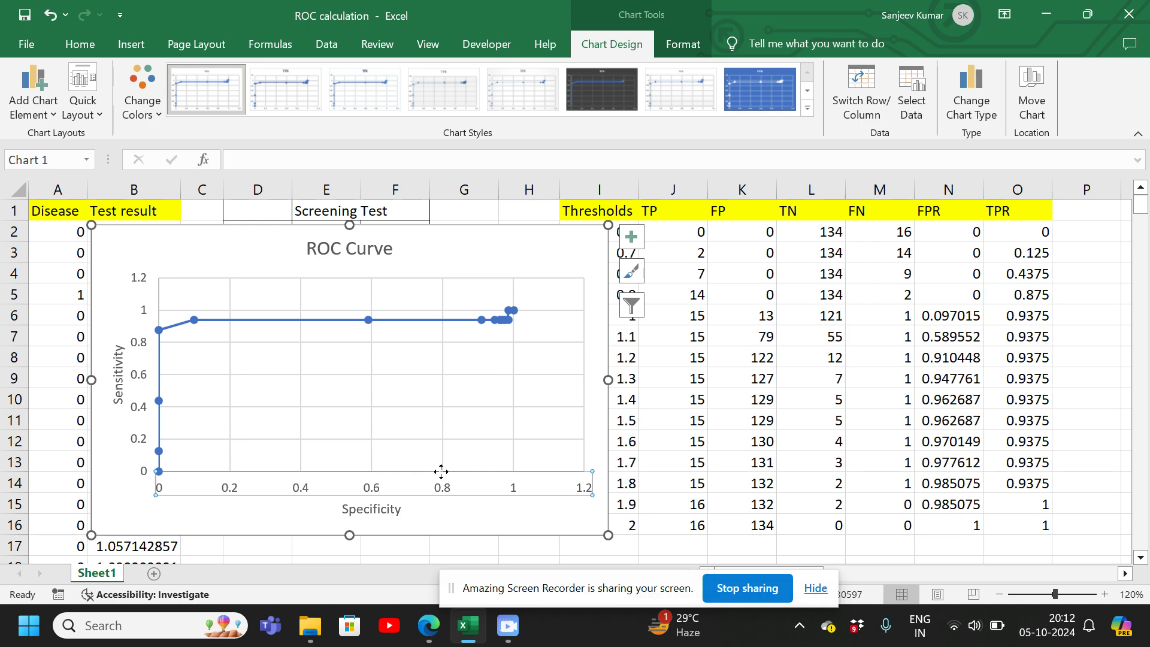
{"action": "right_click", "coordinate": [441, 472]}
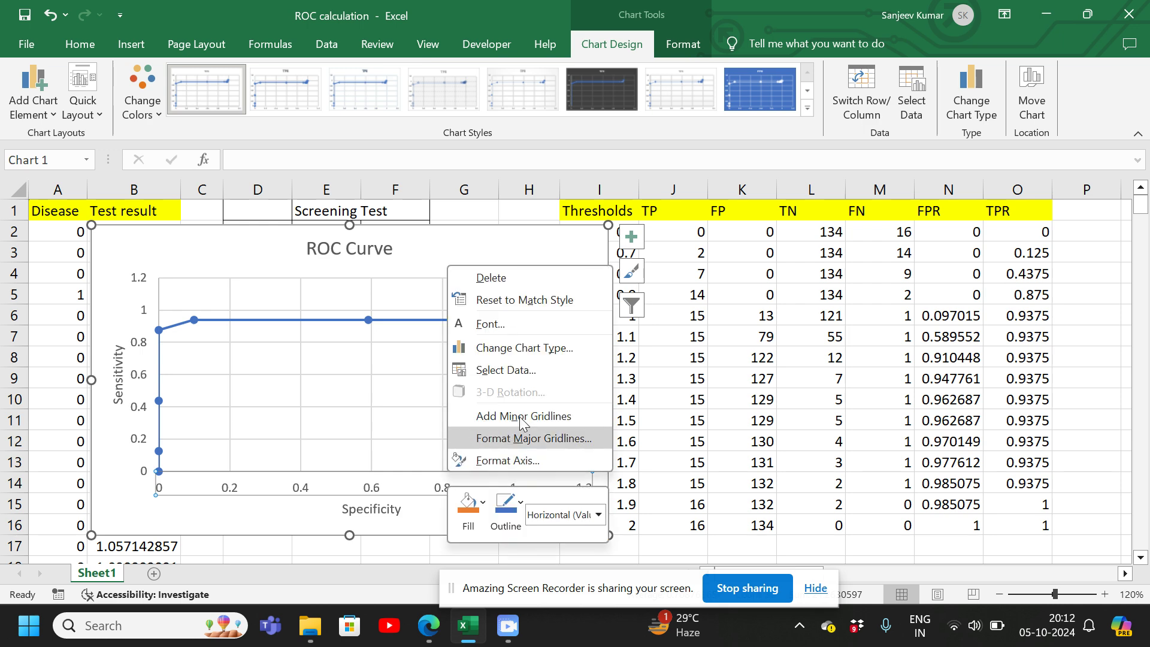
{"action": "left_click", "coordinate": [524, 464]}
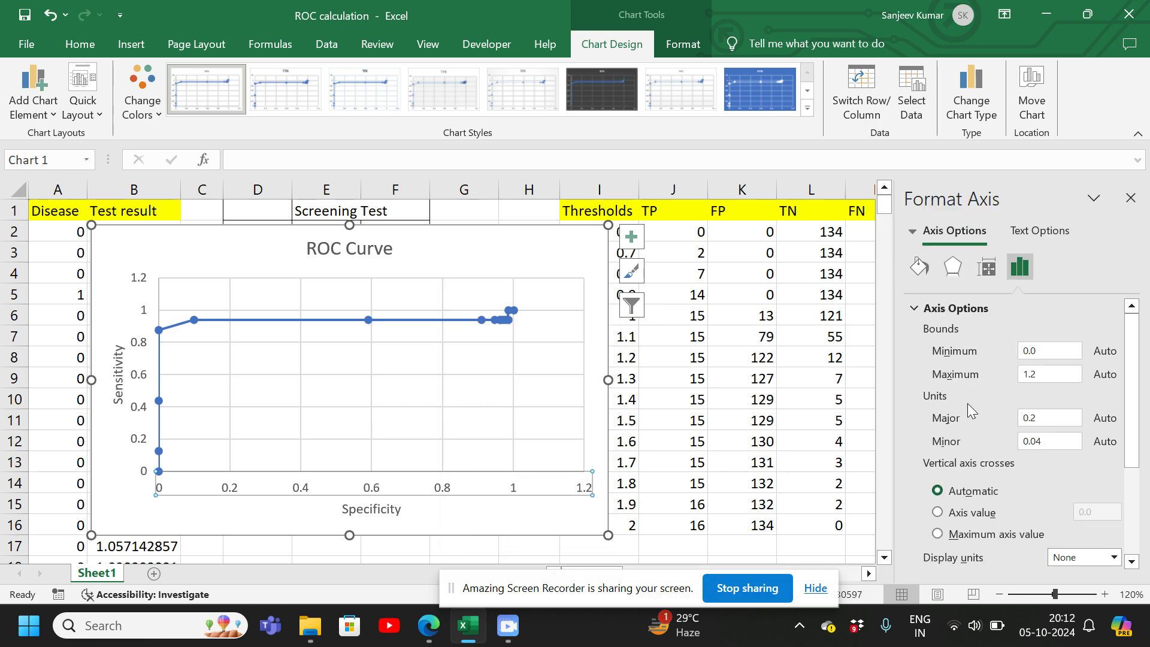
{"action": "left_click", "coordinate": [1038, 368]}
{"action": "left_click", "coordinate": [1041, 355]}
{"action": "left_click", "coordinate": [1042, 373]}
{"action": "key", "text": "BackSpace"}
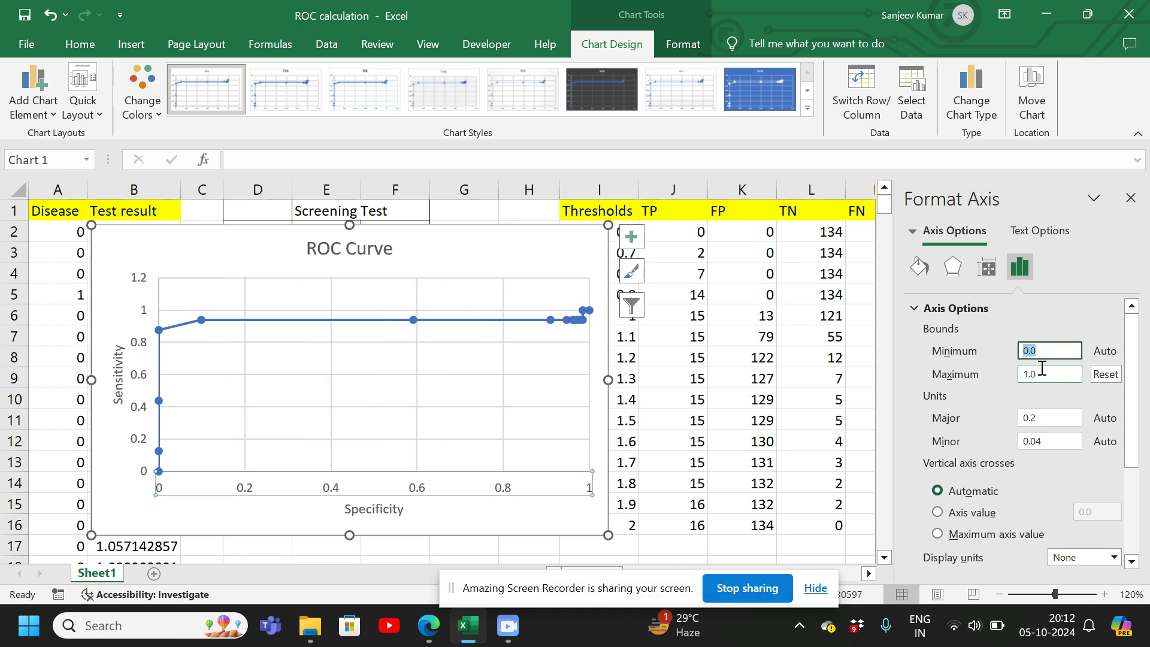
{"action": "key", "text": "Tab"}
{"action": "key", "text": "Tab"}
{"action": "key", "text": "Tab"}
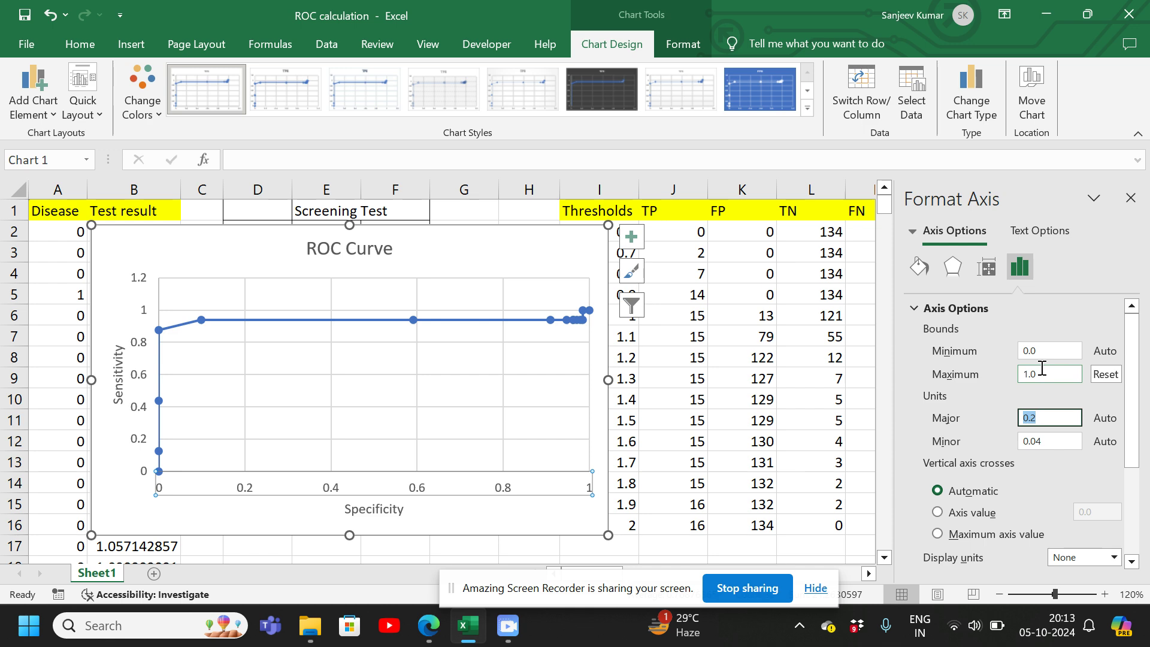
{"action": "type", "text": "0.1"}
{"action": "key", "text": "Tab"}
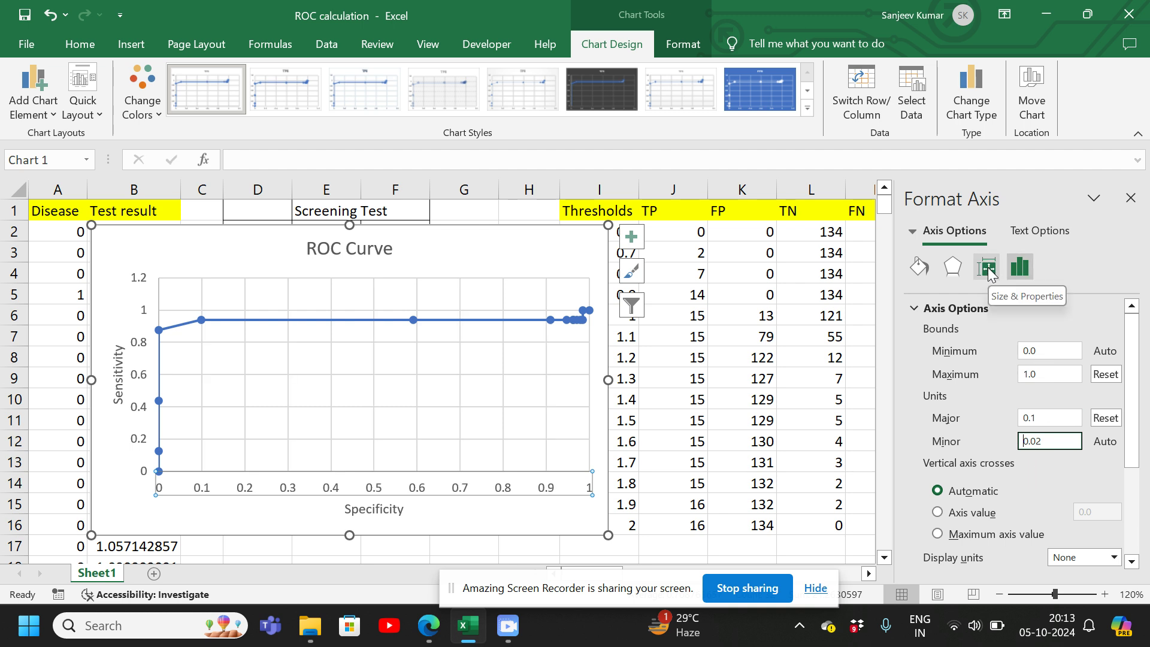
- Set the vertical axis maximum bound to 1.0 and major unit to 0.1, and narrow the chart until its plot area is roughly square
{"action": "left_click", "coordinate": [155, 296]}
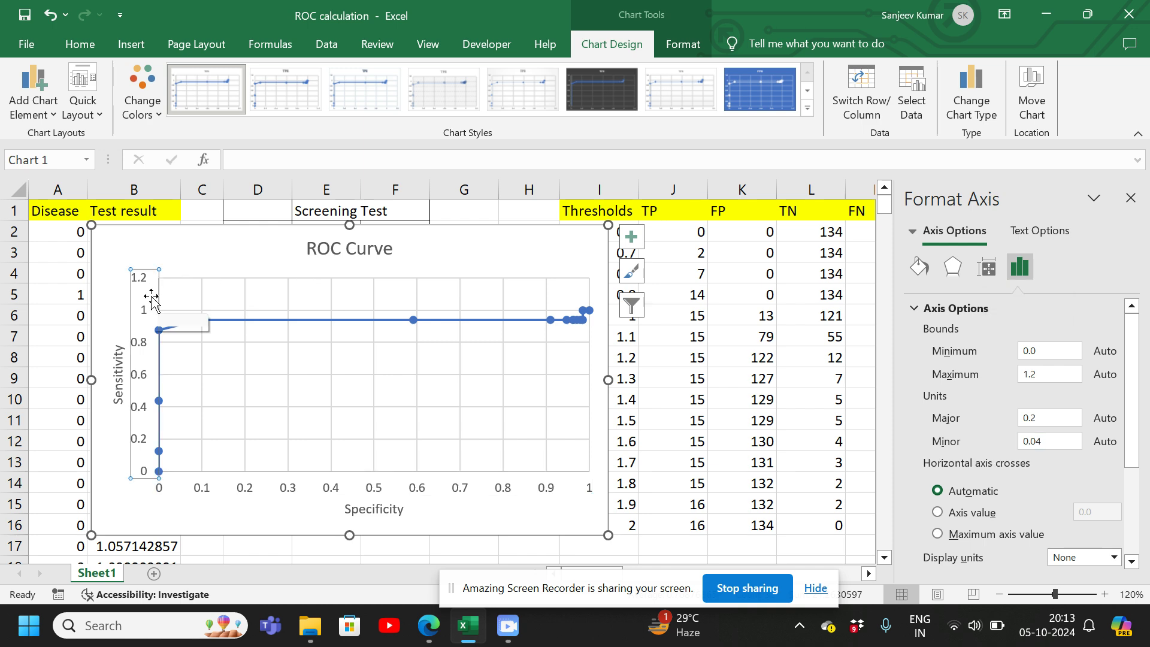
{"action": "left_click", "coordinate": [1045, 379]}
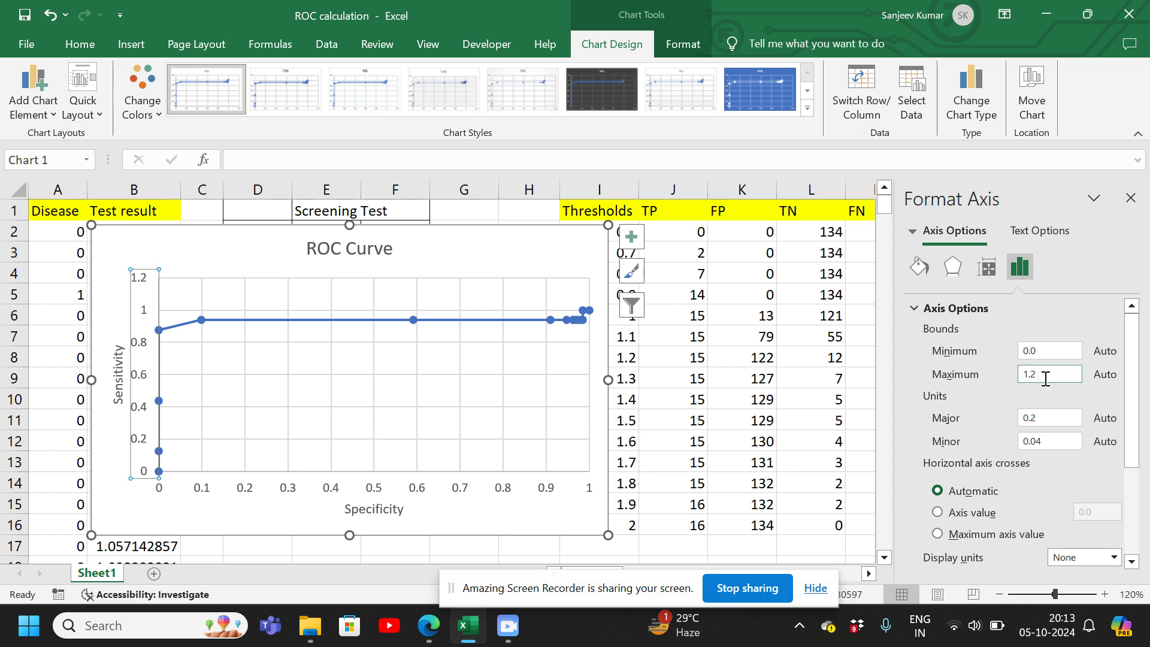
{"action": "left_click", "coordinate": [1043, 376]}
{"action": "key", "text": "BackSpace"}
{"action": "double_click", "coordinate": [1040, 418]}
{"action": "type", "text": "0.1"}
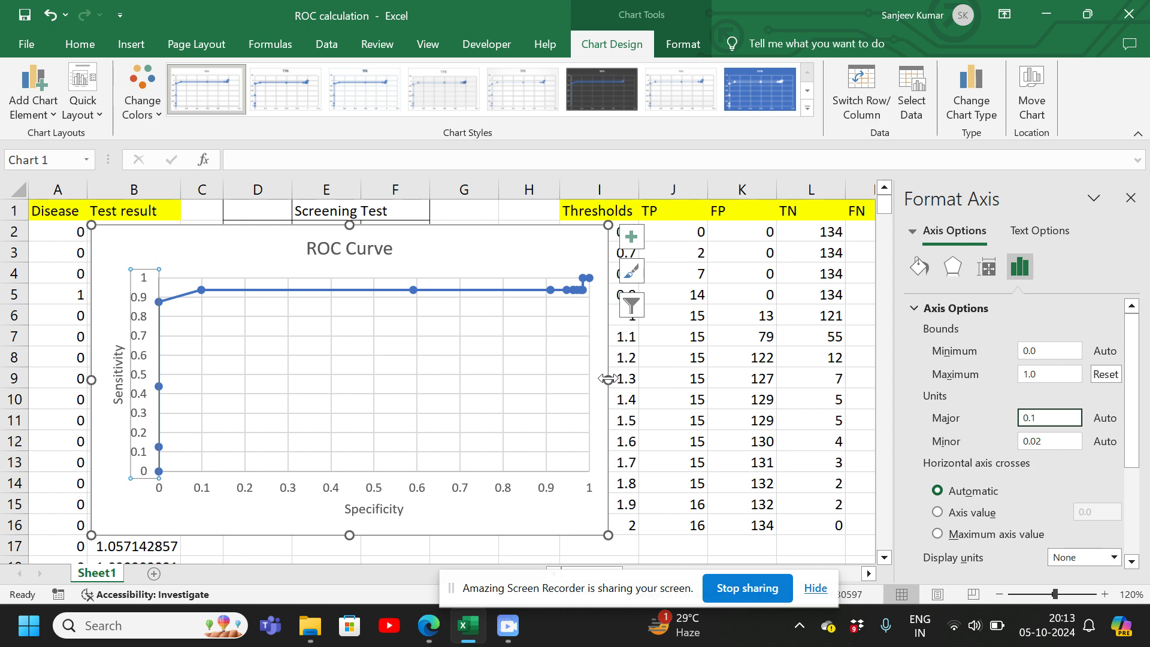
{"action": "left_click_drag", "start_coordinate": [607, 380], "coordinate": [442, 381]}
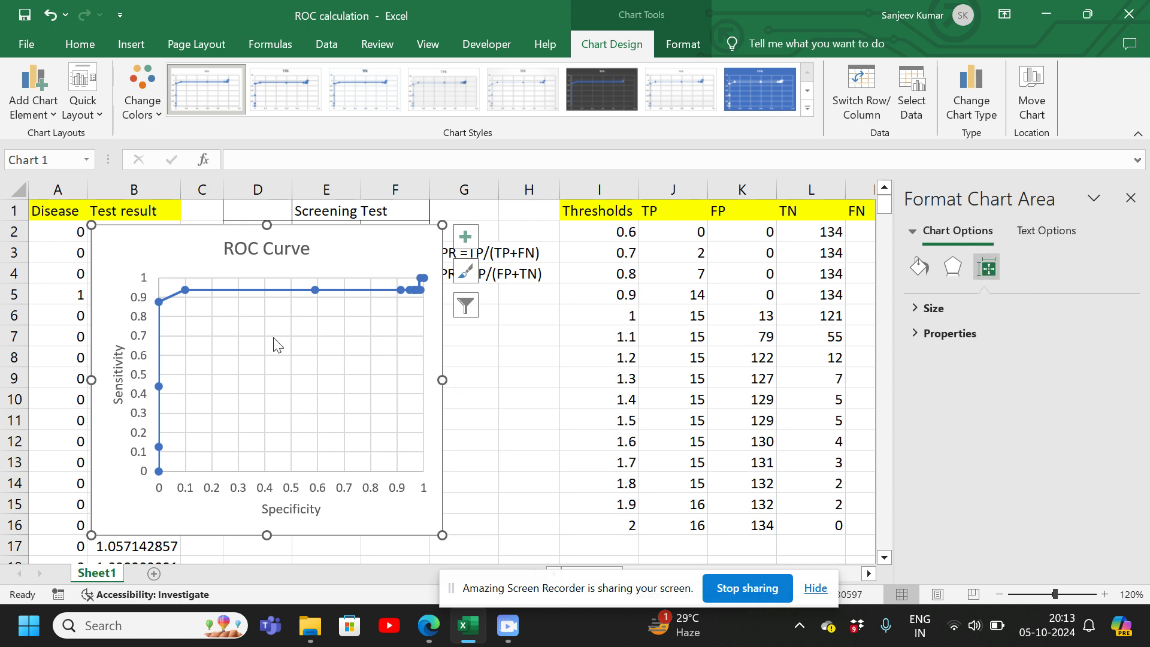
- Change the ROC chart's horizontal axis title to "1-Specificity"
{"action": "left_click", "coordinate": [263, 508]}
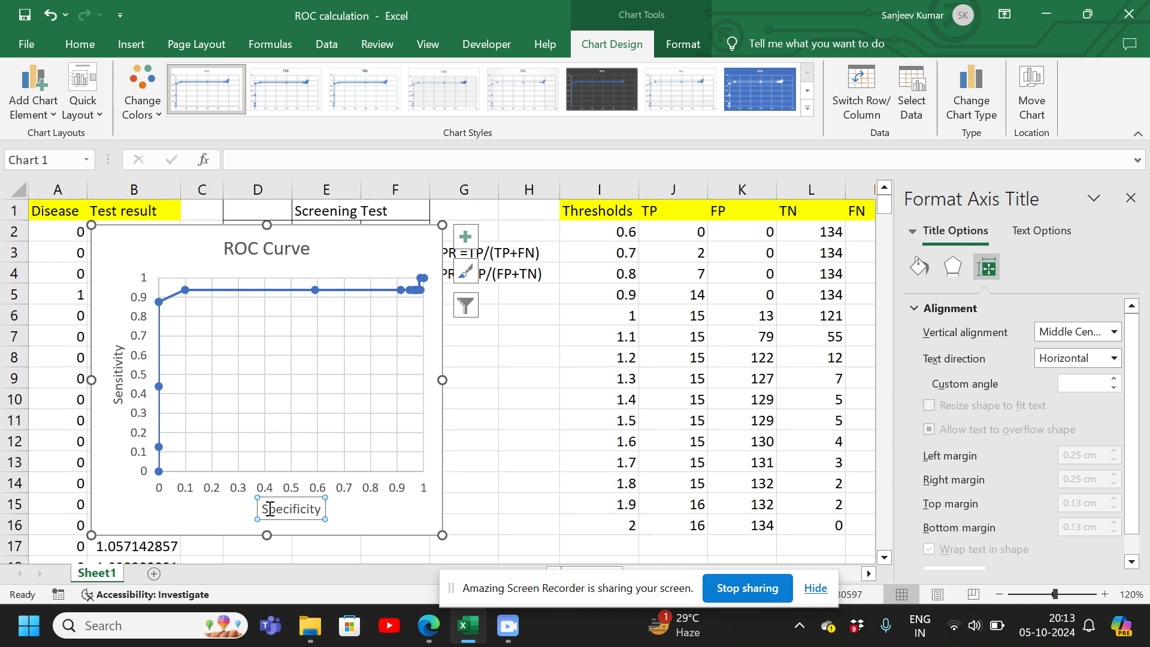
{"action": "double_click", "coordinate": [271, 509]}
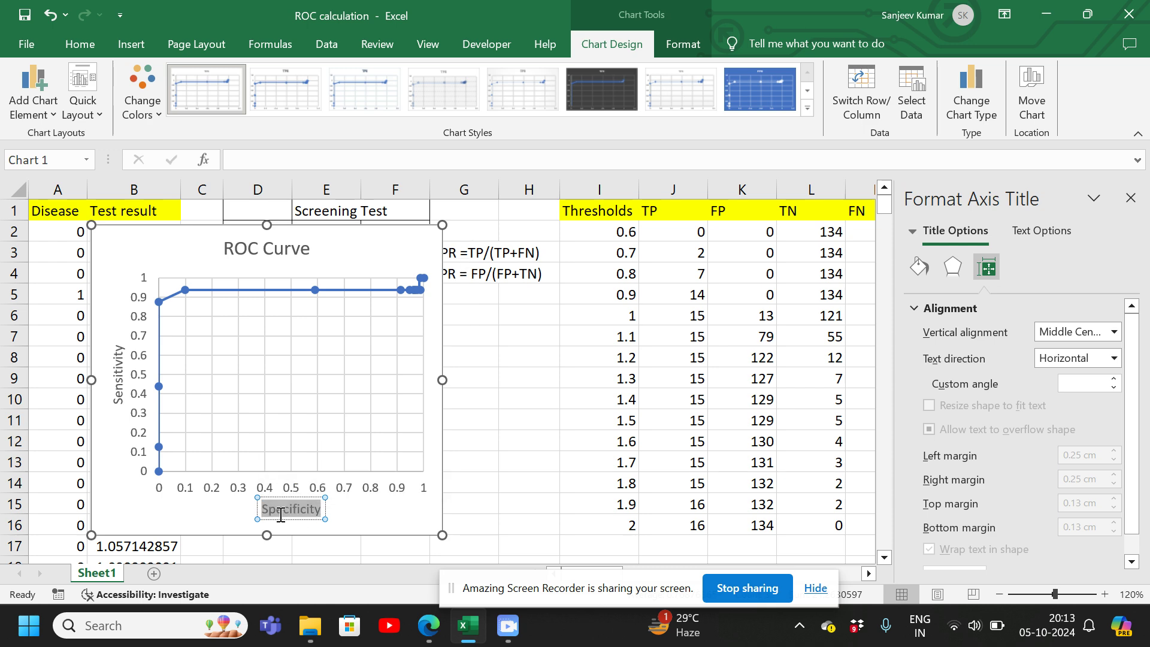
{"action": "left_click", "coordinate": [275, 510]}
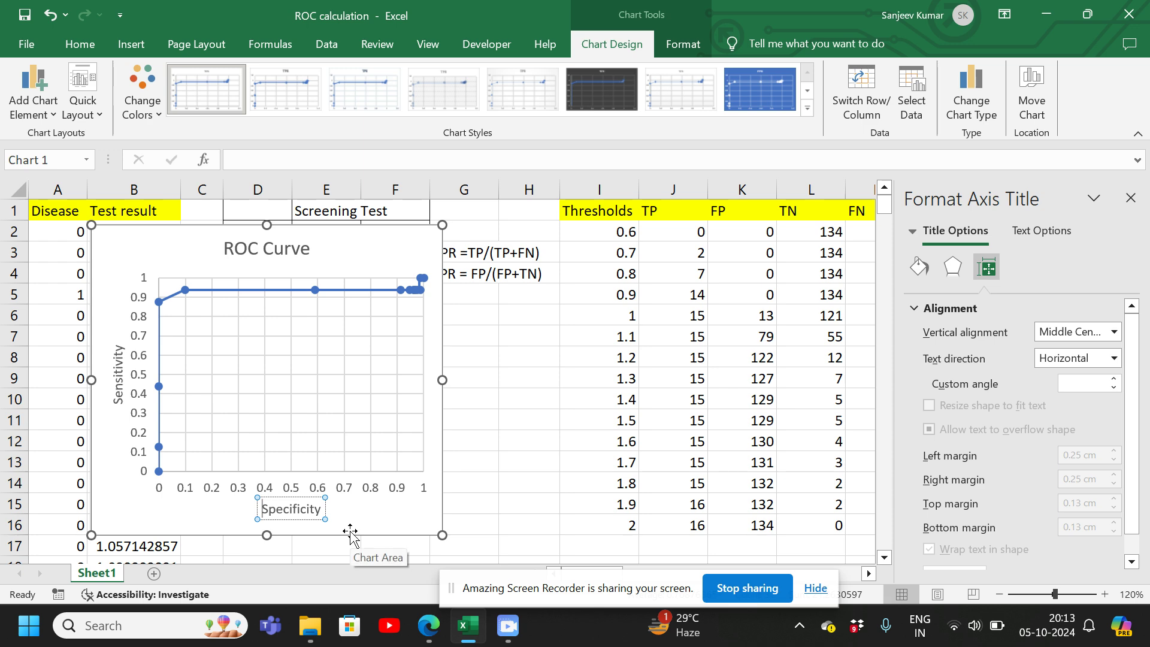
{"action": "type", "text": "1-"}
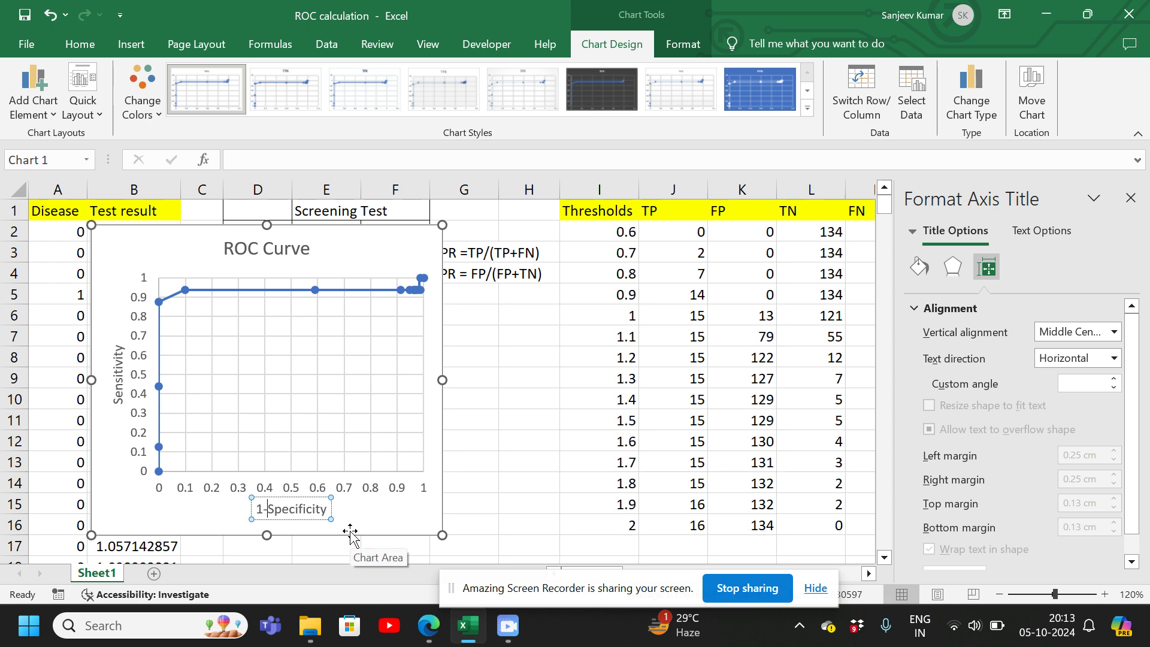
{"action": "left_click", "coordinate": [380, 524]}
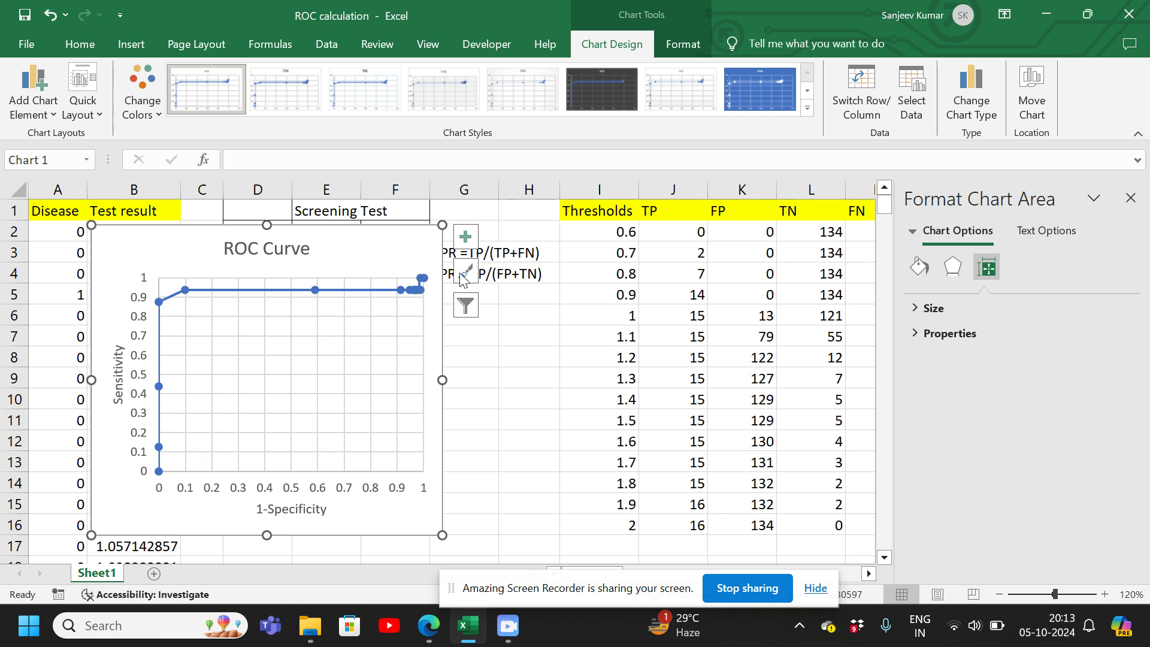
- Start adding a second data series to the ROC chart's source data, leaving the series name blank
{"action": "right_click", "coordinate": [388, 437]}
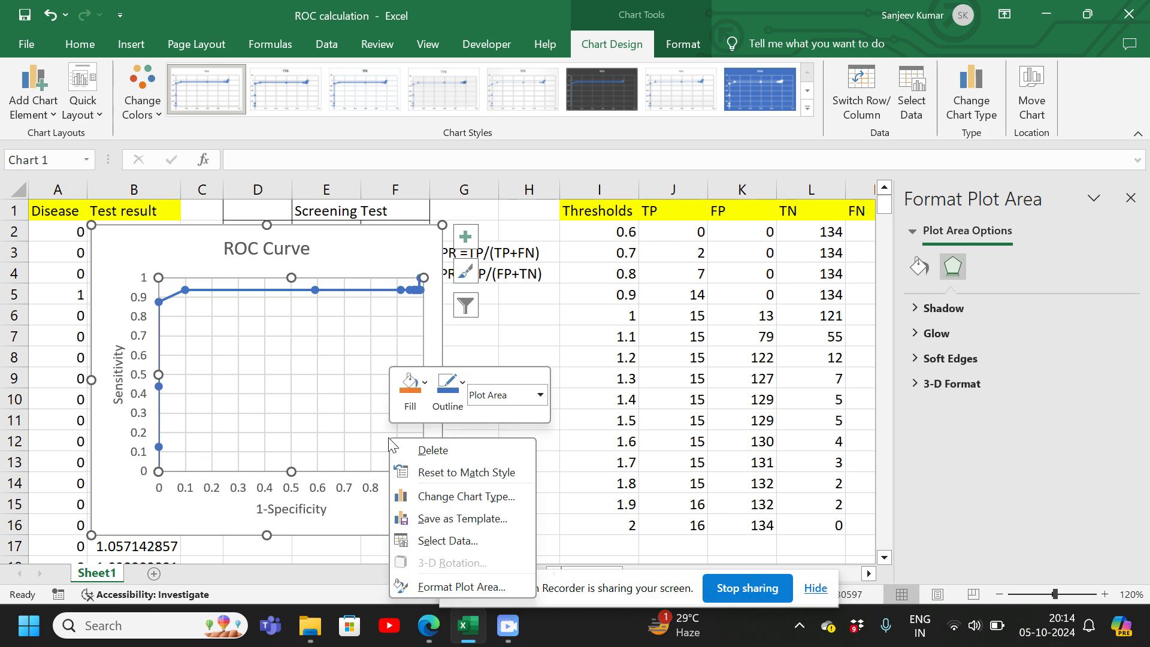
{"action": "left_click", "coordinate": [447, 541]}
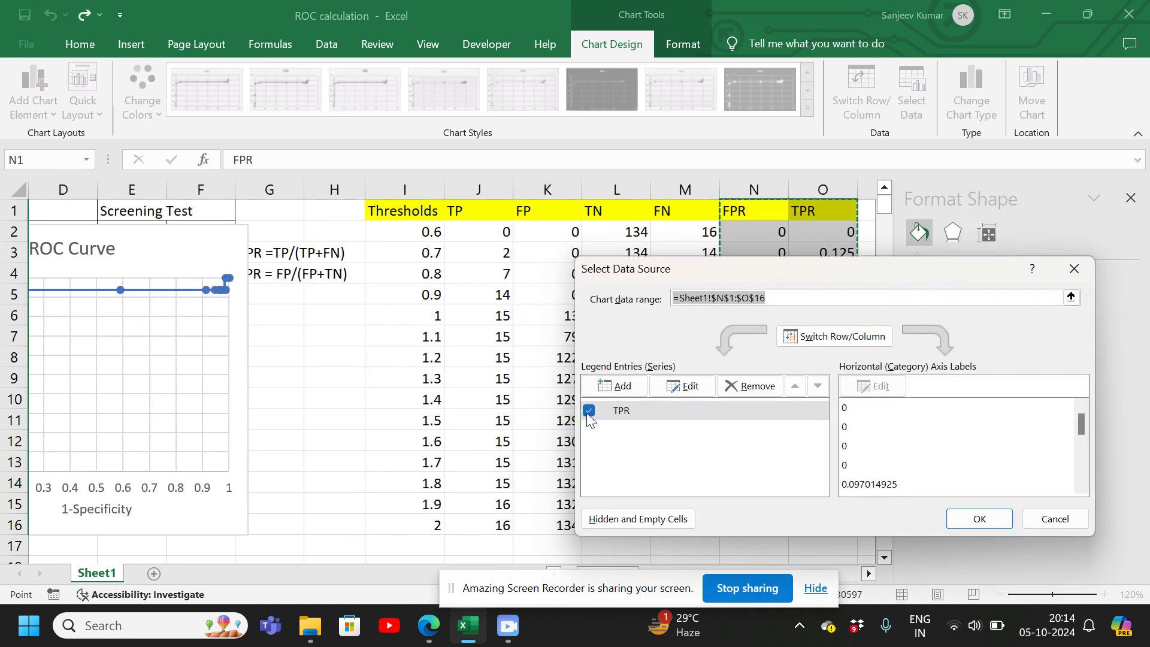
{"action": "left_click", "coordinate": [613, 387]}
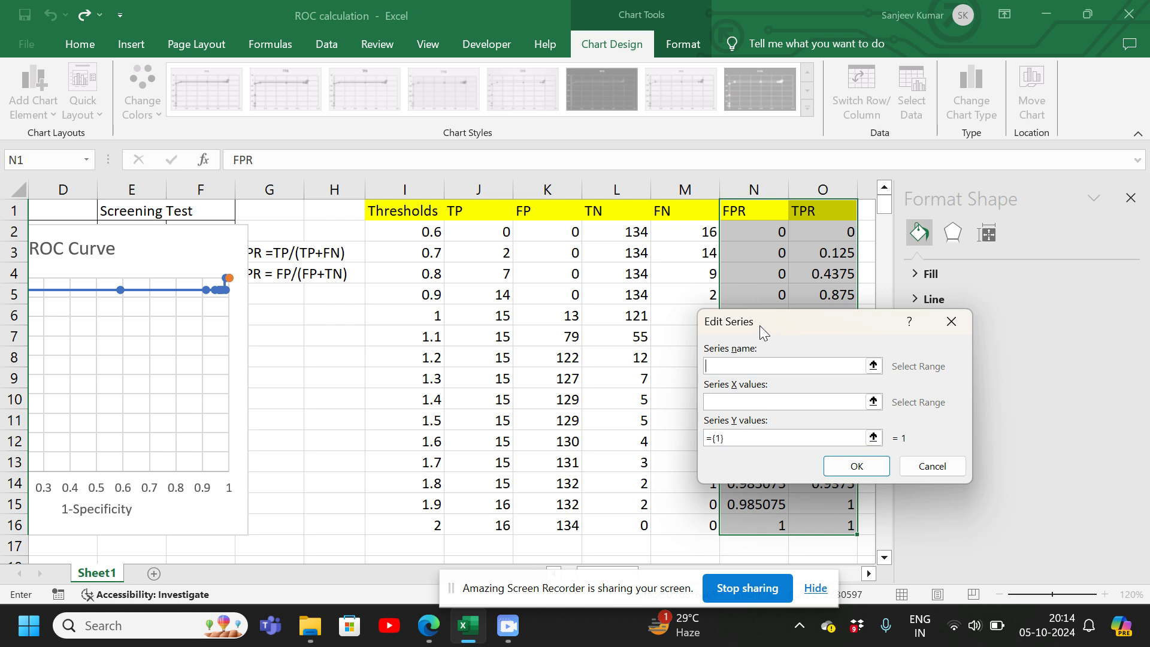
{"action": "type", "text": "0,o"}
{"action": "key", "text": "BackSpace"}
{"action": "key", "text": "BackSpace"}
{"action": "key", "text": "BackSpace"}
- Set the new series' X values to 0,1 and its Y values to 0,1, and apply the diagonal reference line to the chart
{"action": "left_click", "coordinate": [730, 403]}
{"action": "type", "text": "0"}
{"action": "left_click", "coordinate": [731, 439]}
{"action": "key", "text": "BackSpace"}
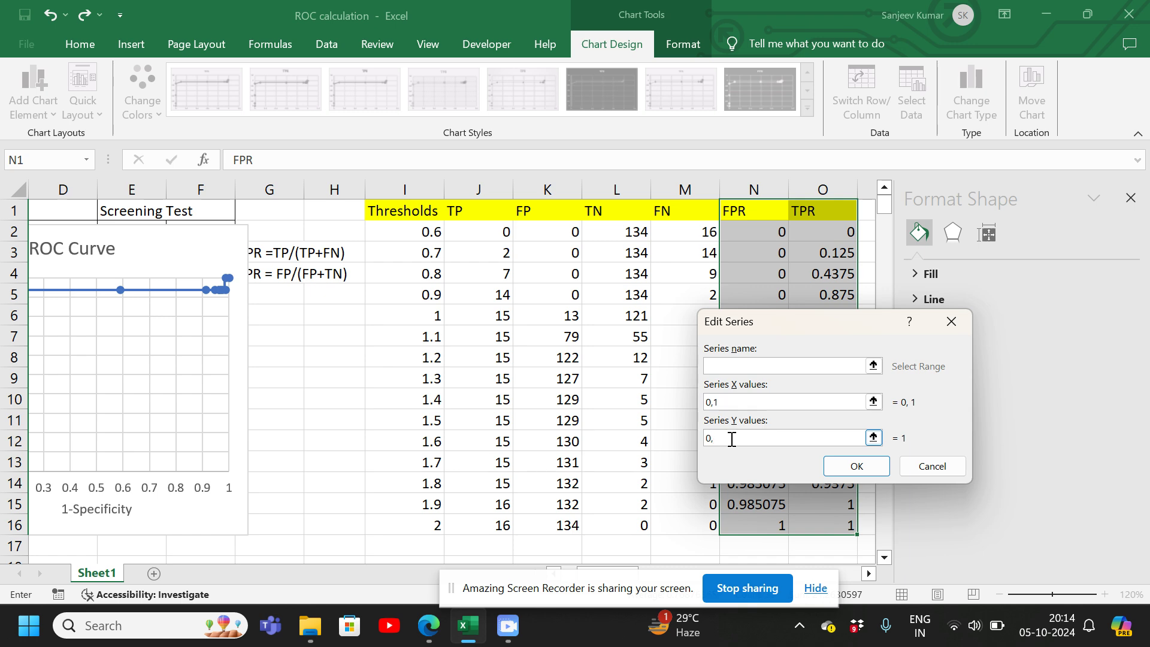
{"action": "left_click", "coordinate": [735, 400]}
{"action": "left_click", "coordinate": [717, 366]}
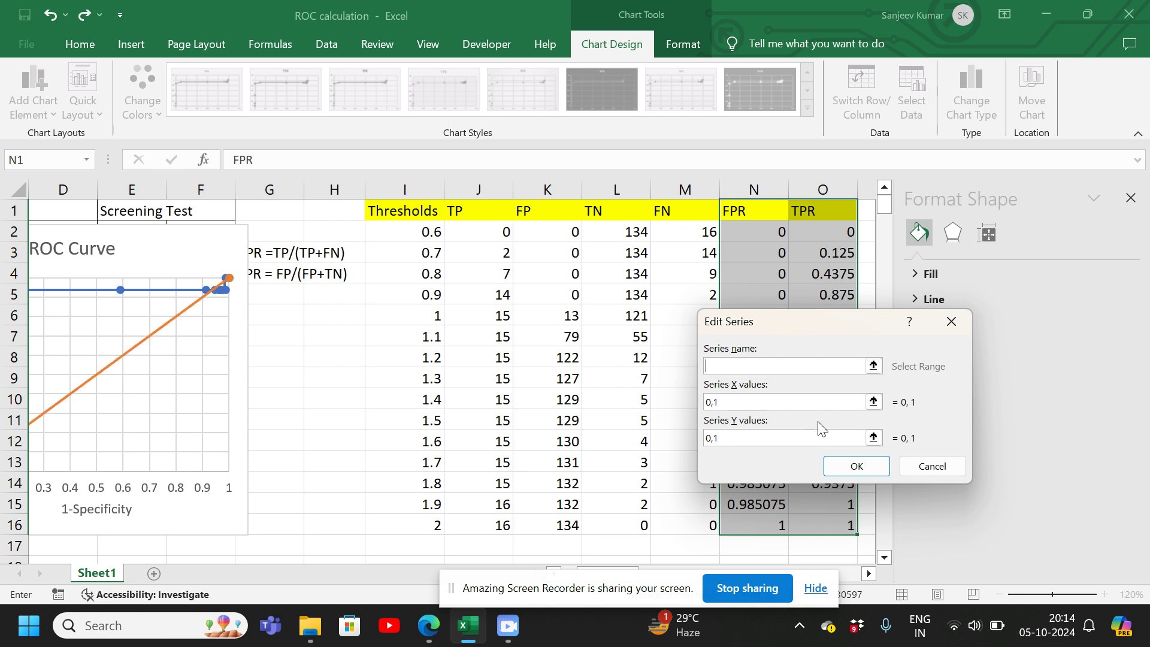
{"action": "left_click", "coordinate": [855, 466]}
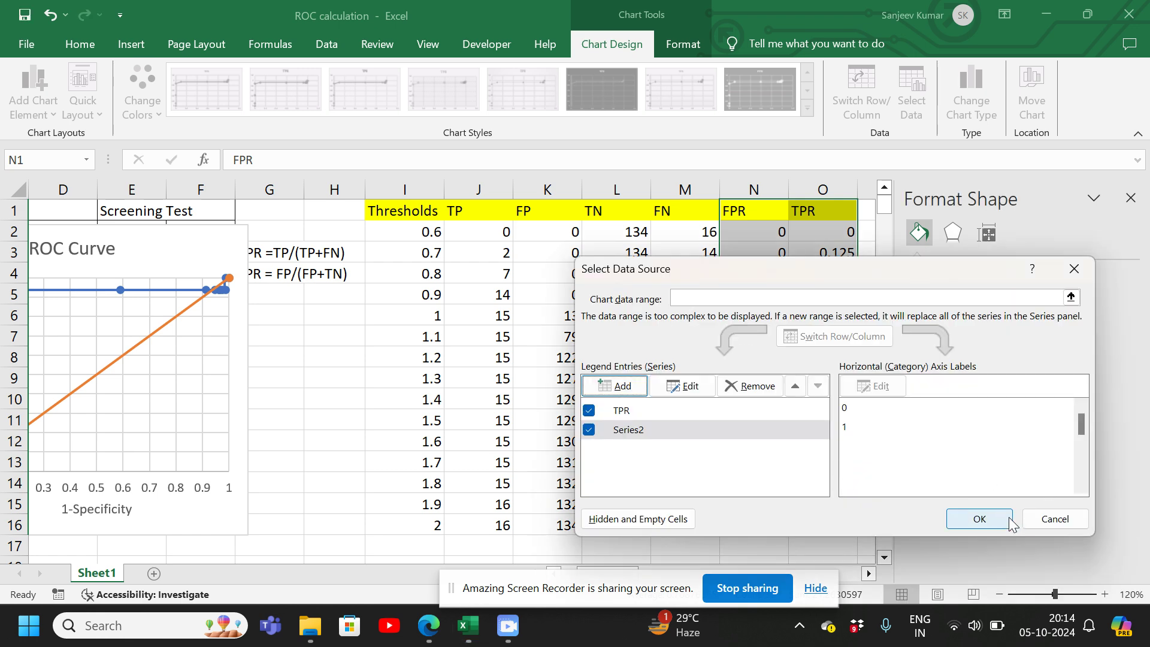
{"action": "left_click", "coordinate": [980, 519]}
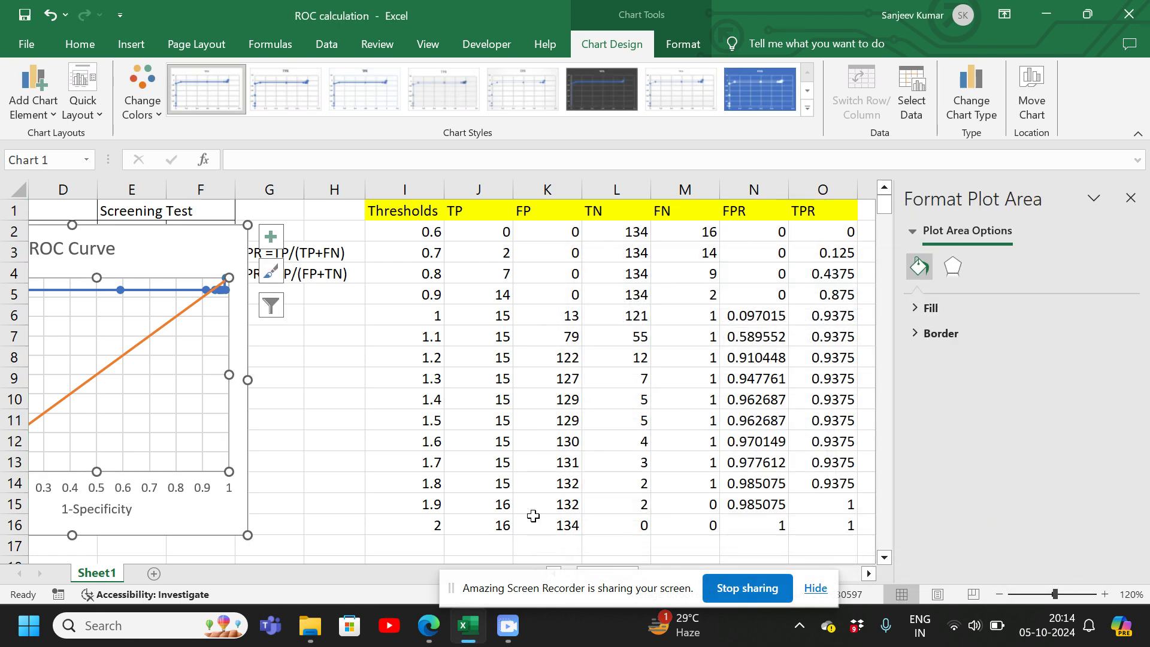
- Close the formatting pane and move the ROC chart below the MAX and MIN rows, starting at about cell D11
{"action": "left_click", "coordinate": [1128, 200]}
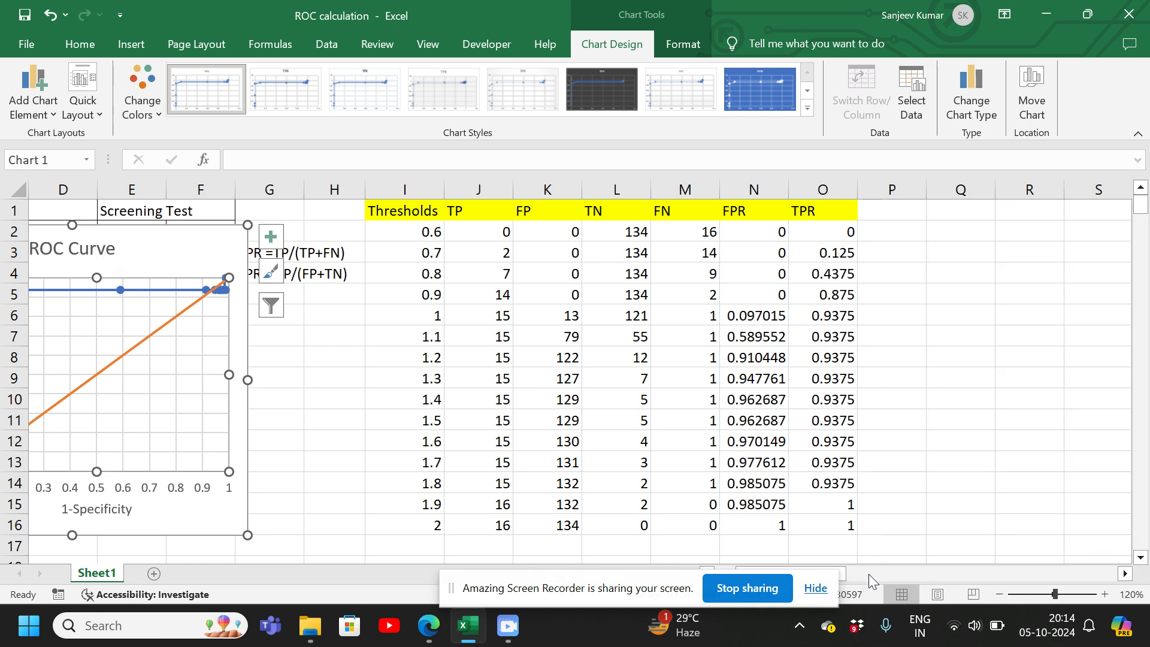
{"action": "left_click", "coordinate": [273, 470]}
{"action": "key", "text": "Left"}
{"action": "key", "text": "Left"}
{"action": "key", "text": "Left"}
{"action": "key", "text": "Left"}
{"action": "key", "text": "Left"}
{"action": "key", "text": "Left"}
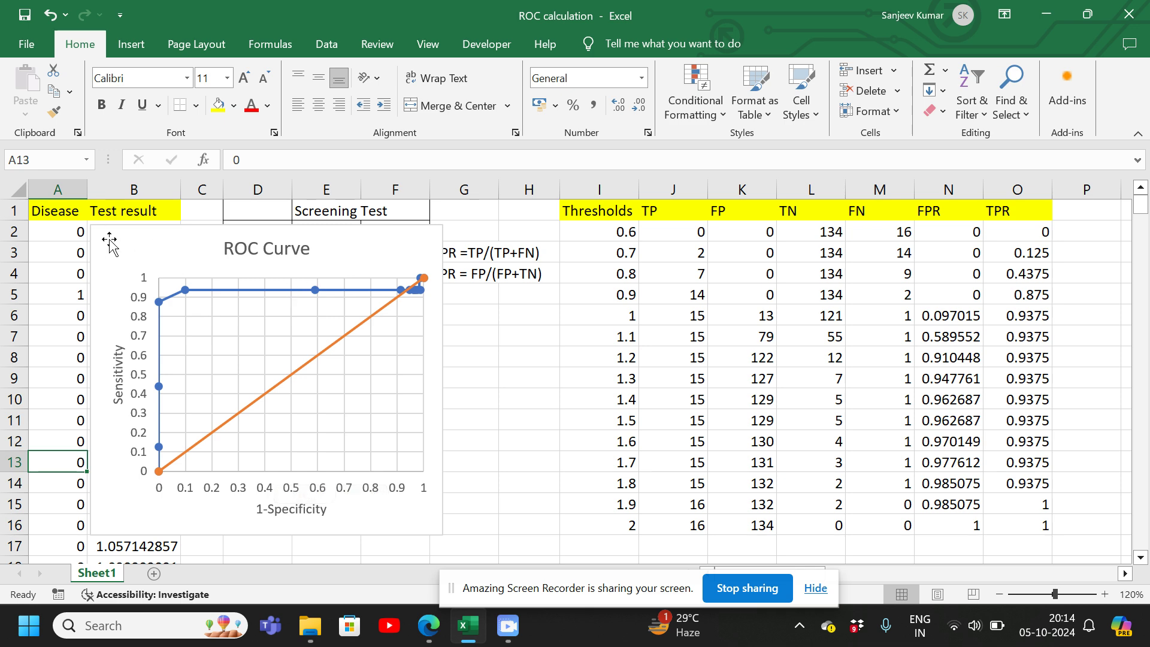
{"action": "left_click_drag", "start_coordinate": [114, 241], "coordinate": [243, 438]}
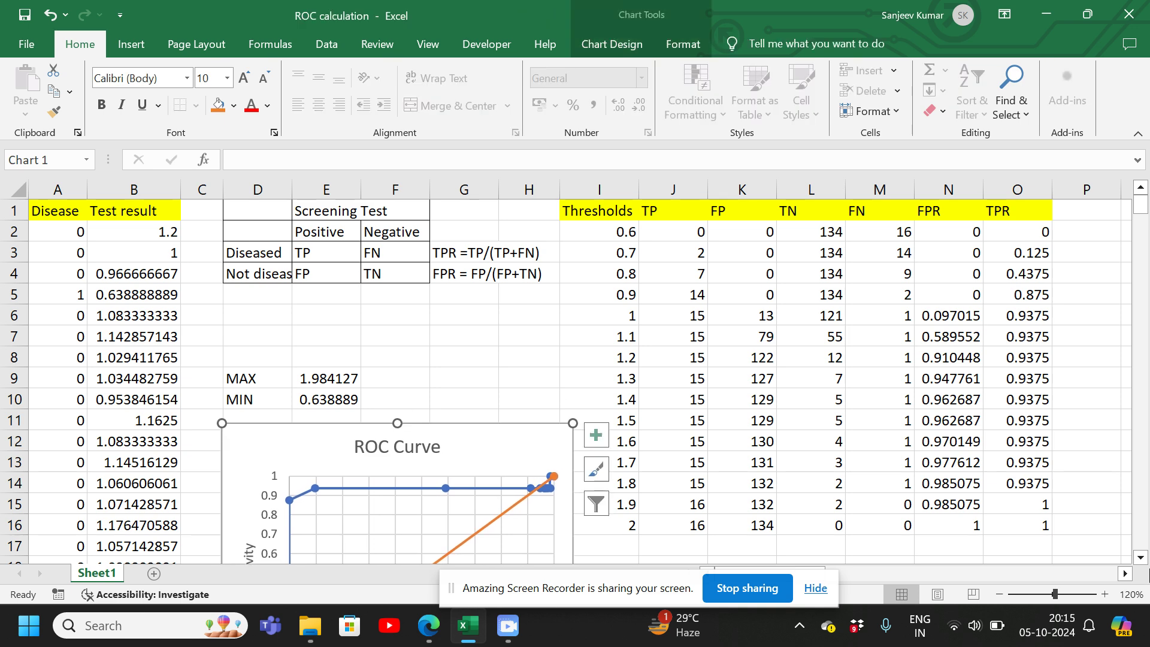
{"action": "left_click_drag", "start_coordinate": [1141, 557], "coordinate": [1140, 556]}
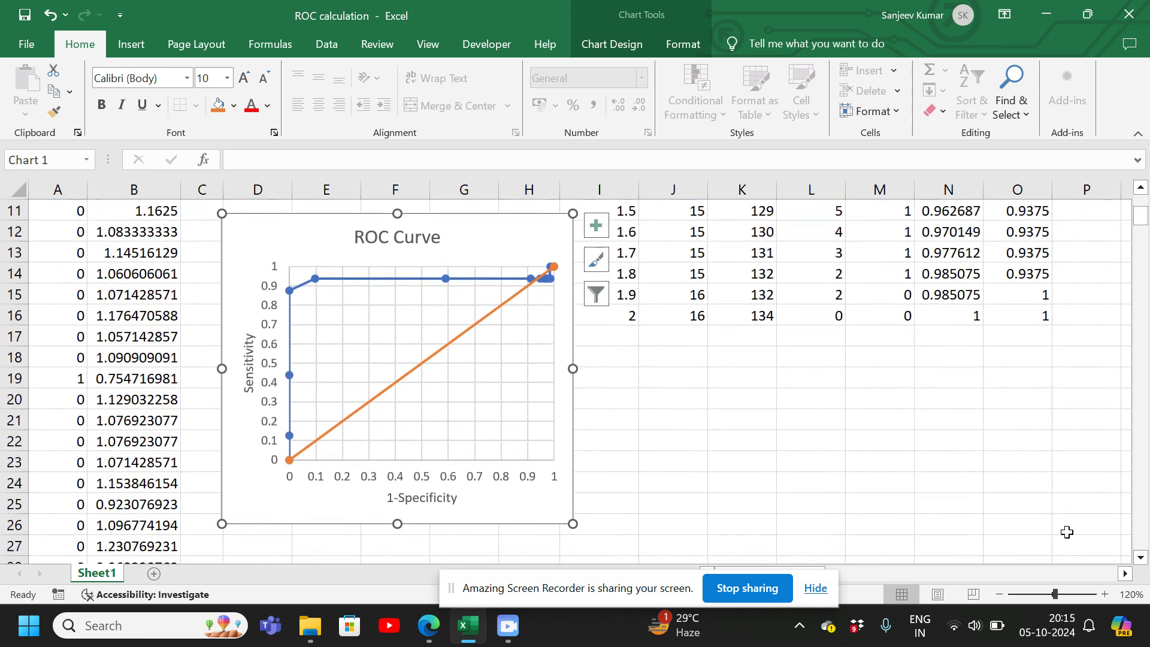